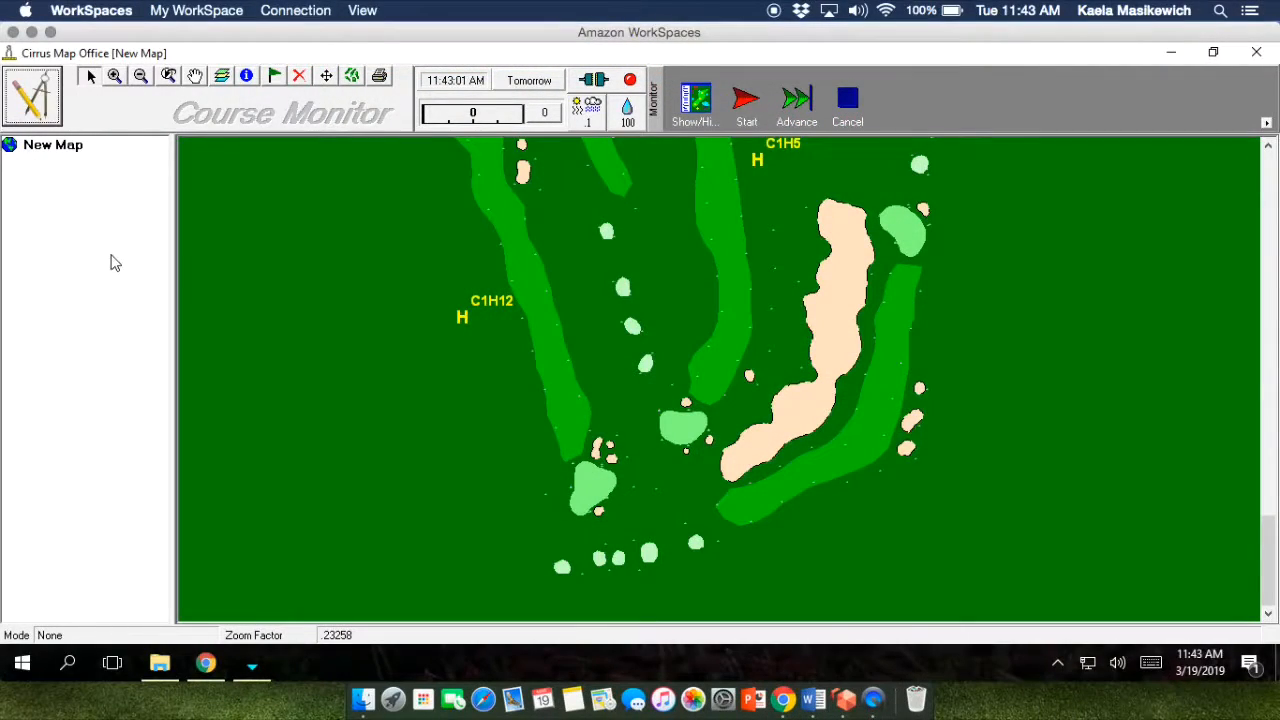
Step: Switch from Course Monitor to the Data Builder module, going through Map Import first
{"action": "left_click", "coordinate": [56, 110]}
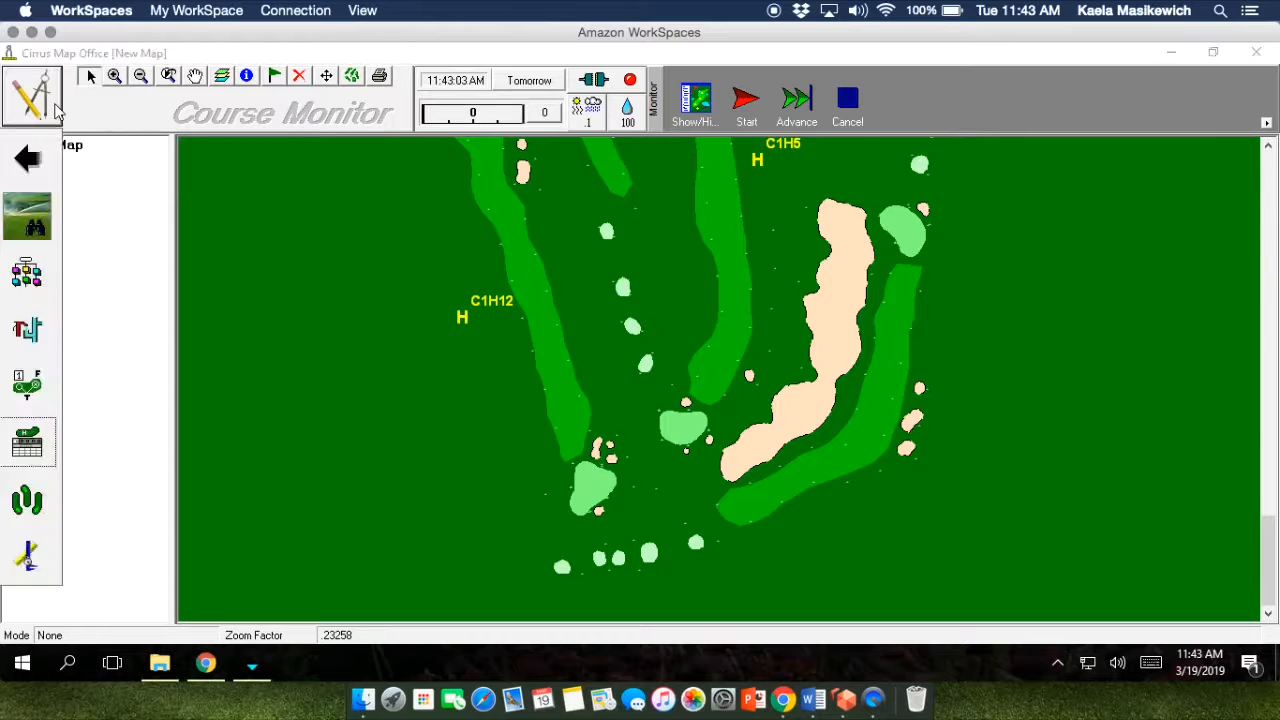
{"action": "left_click", "coordinate": [34, 502]}
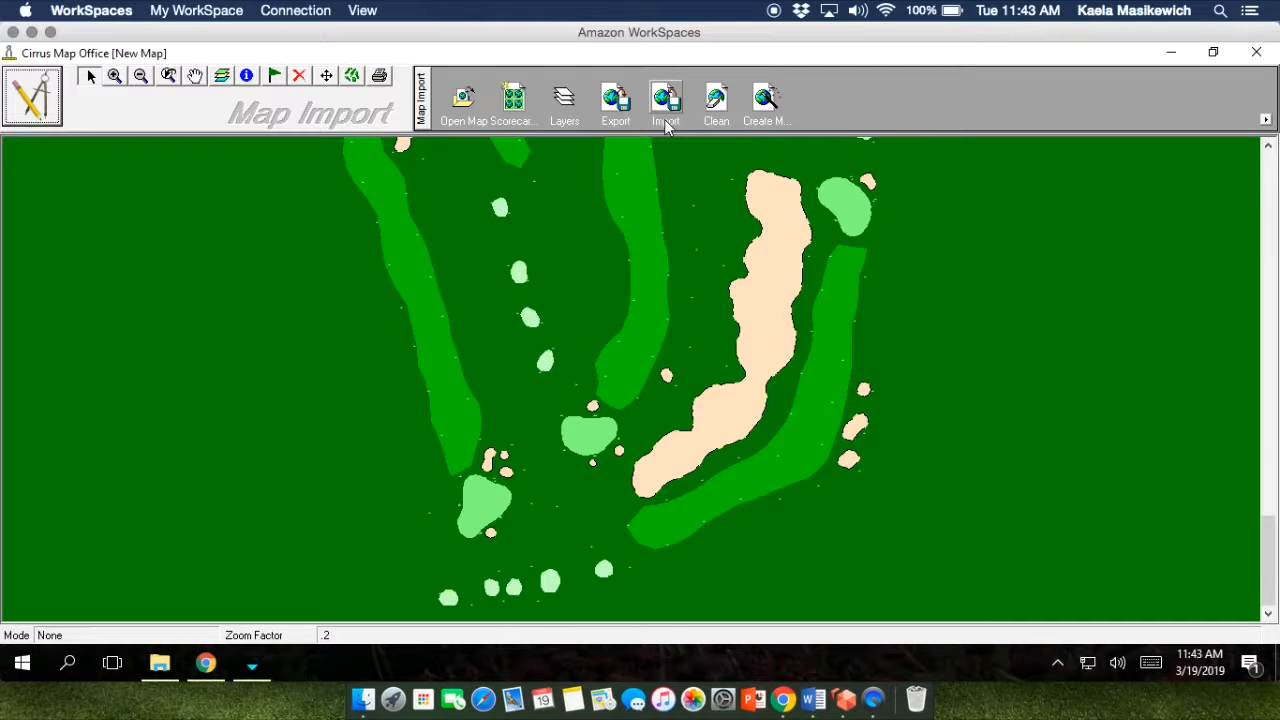
{"action": "left_click", "coordinate": [36, 115]}
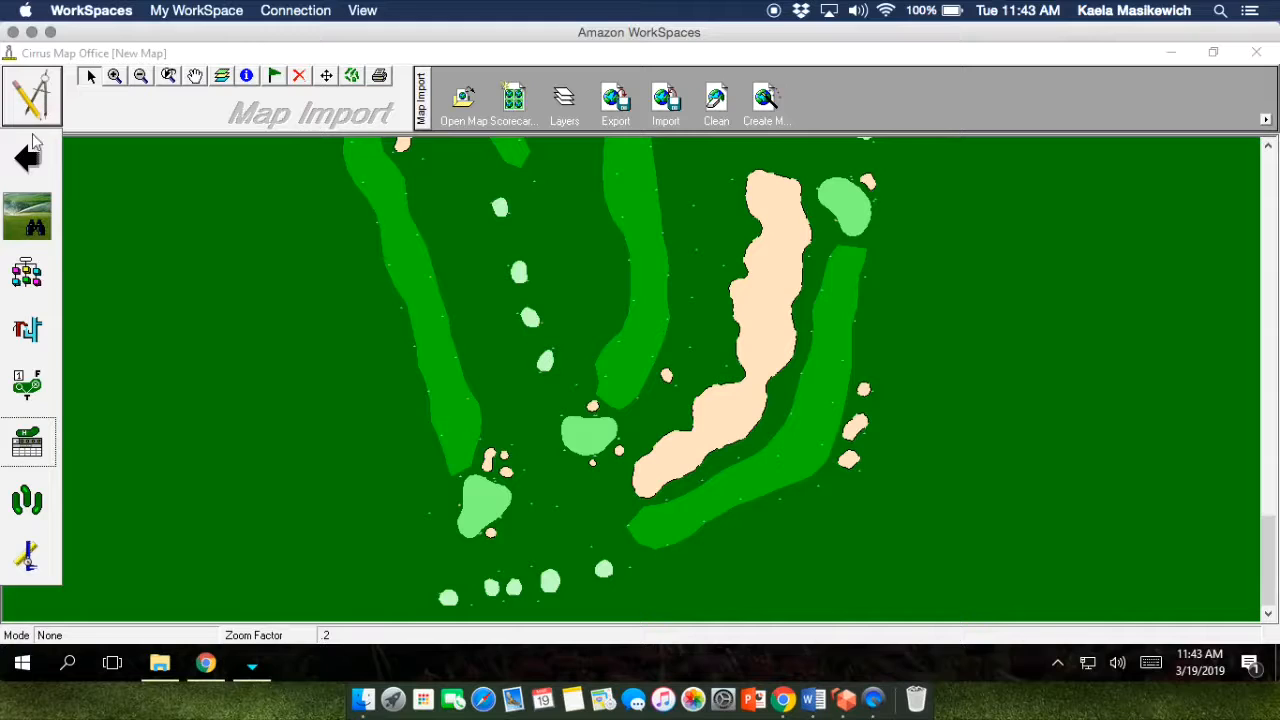
{"action": "left_click", "coordinate": [30, 388]}
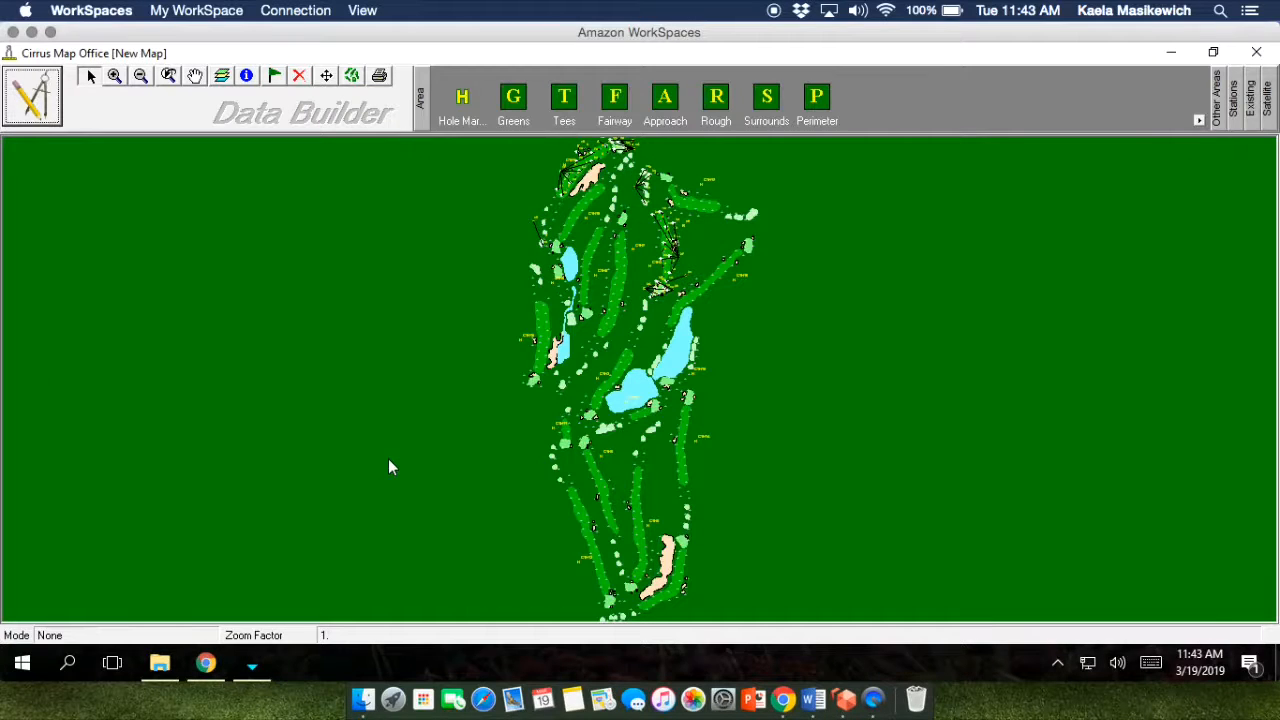
Step: Place a hole marker for course 1, hole 13 on the outer side of the curved fairway near the southern end of the map
{"action": "left_click", "coordinate": [115, 76]}
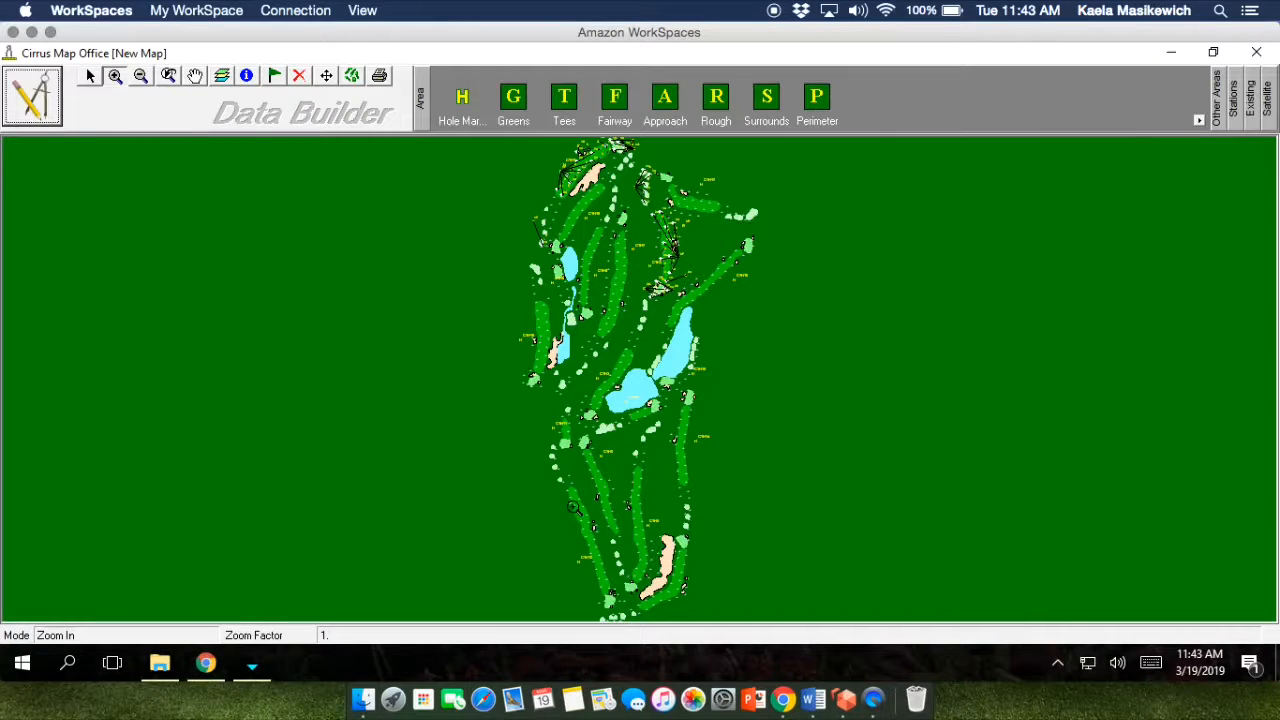
{"action": "left_click_drag", "start_coordinate": [565, 501], "coordinate": [753, 638]}
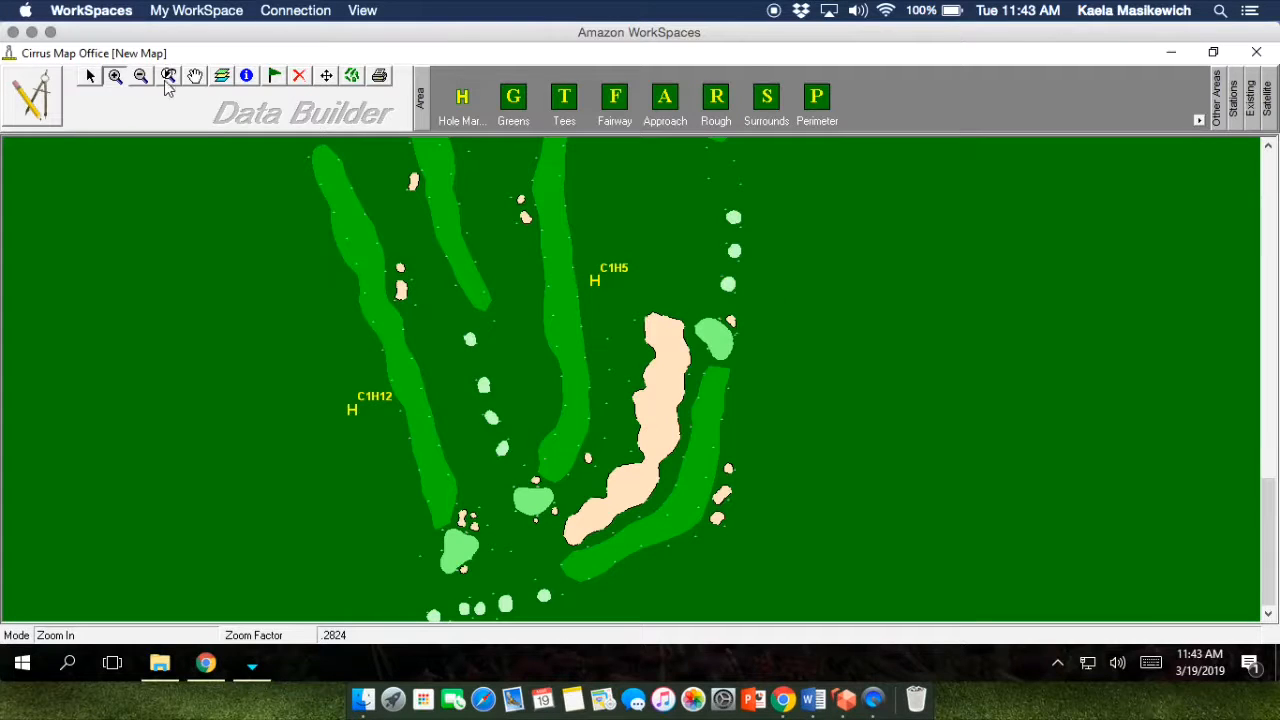
{"action": "left_click", "coordinate": [195, 76]}
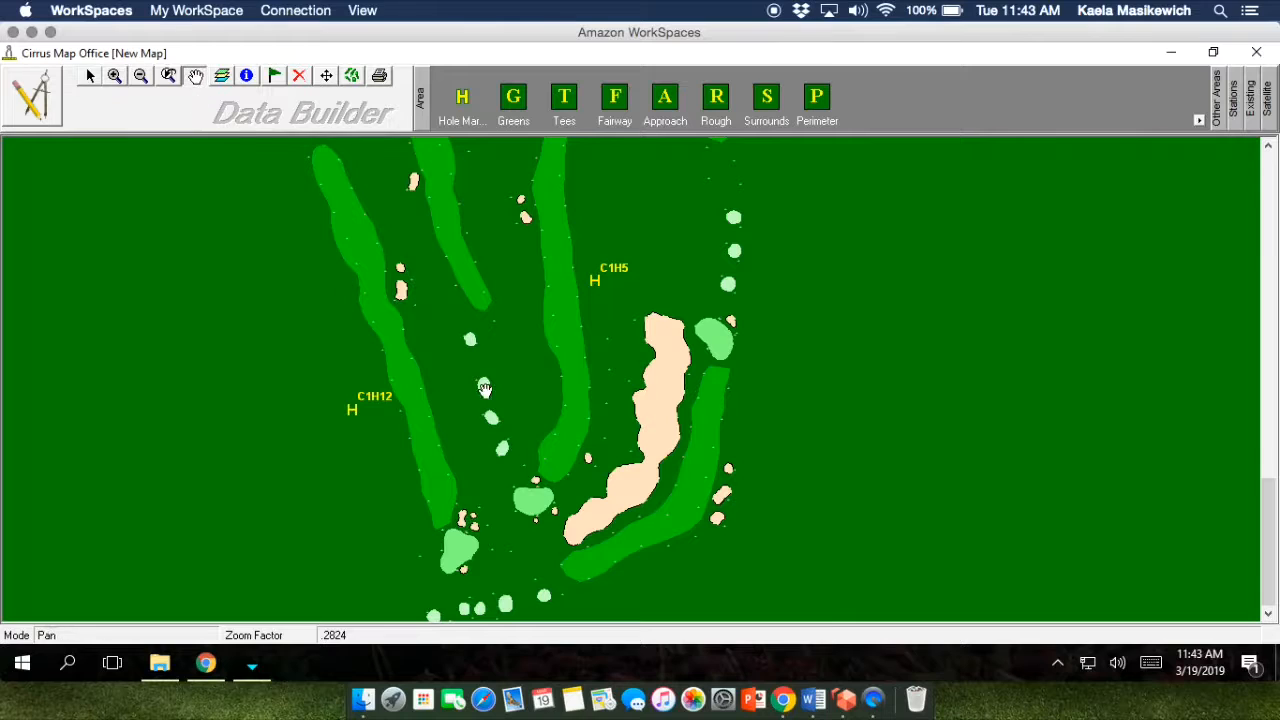
{"action": "left_click_drag", "start_coordinate": [656, 492], "coordinate": [692, 424]}
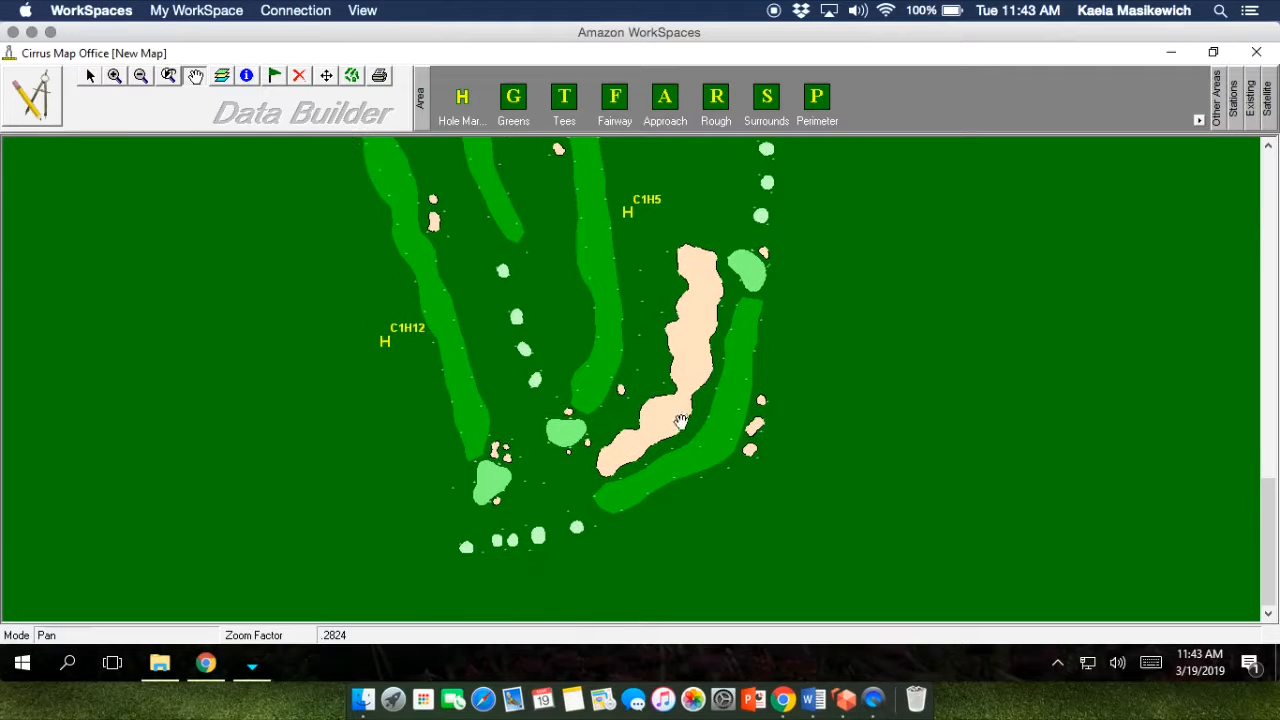
{"action": "left_click", "coordinate": [466, 120]}
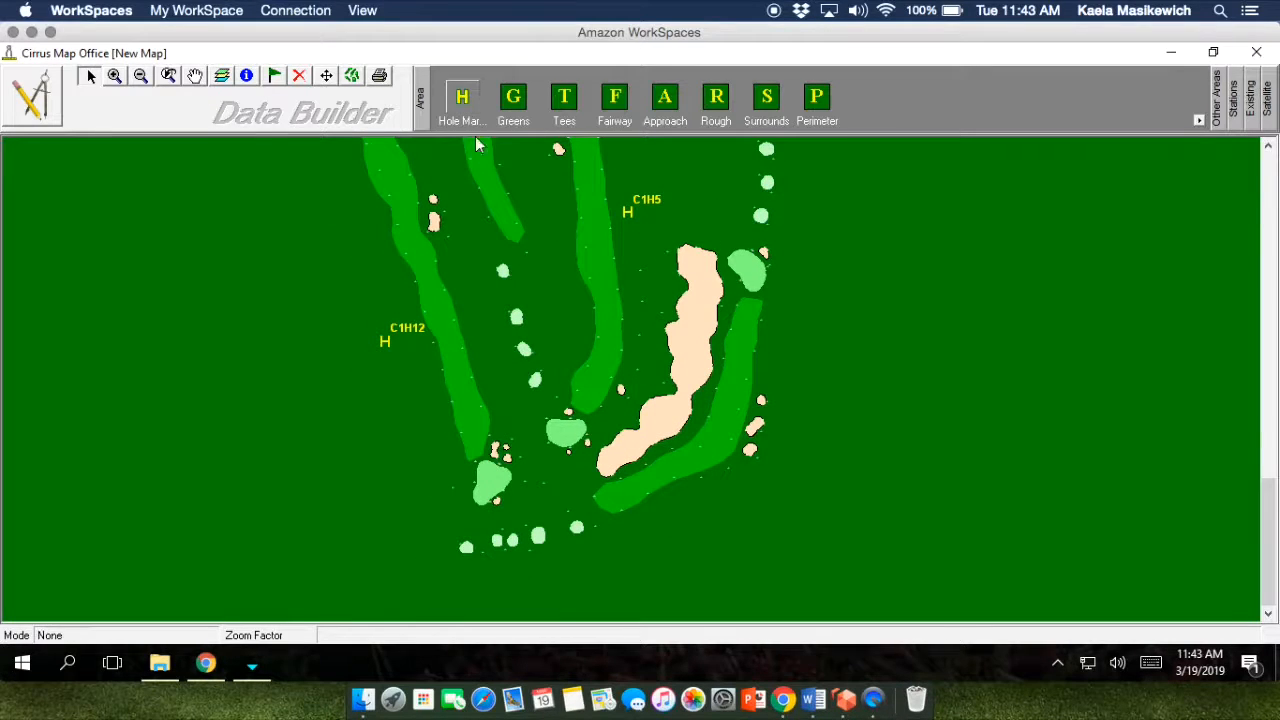
{"action": "left_click", "coordinate": [830, 384]}
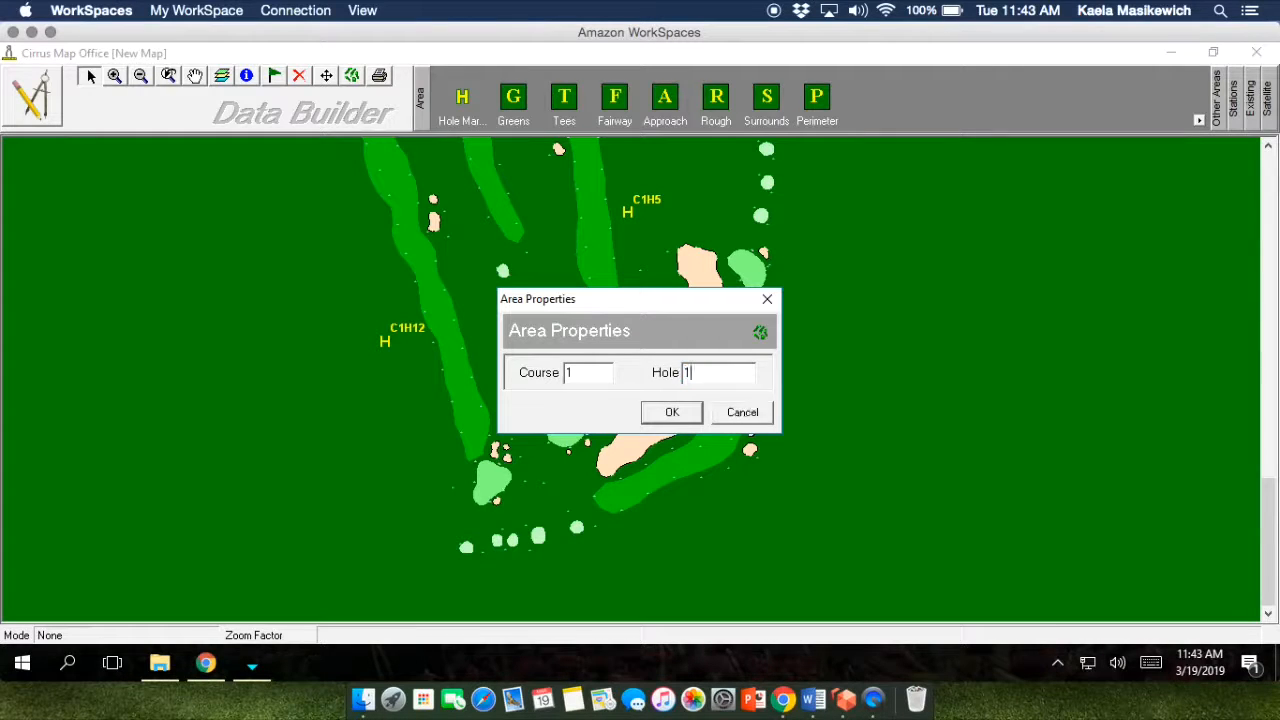
{"action": "left_click", "coordinate": [672, 412]}
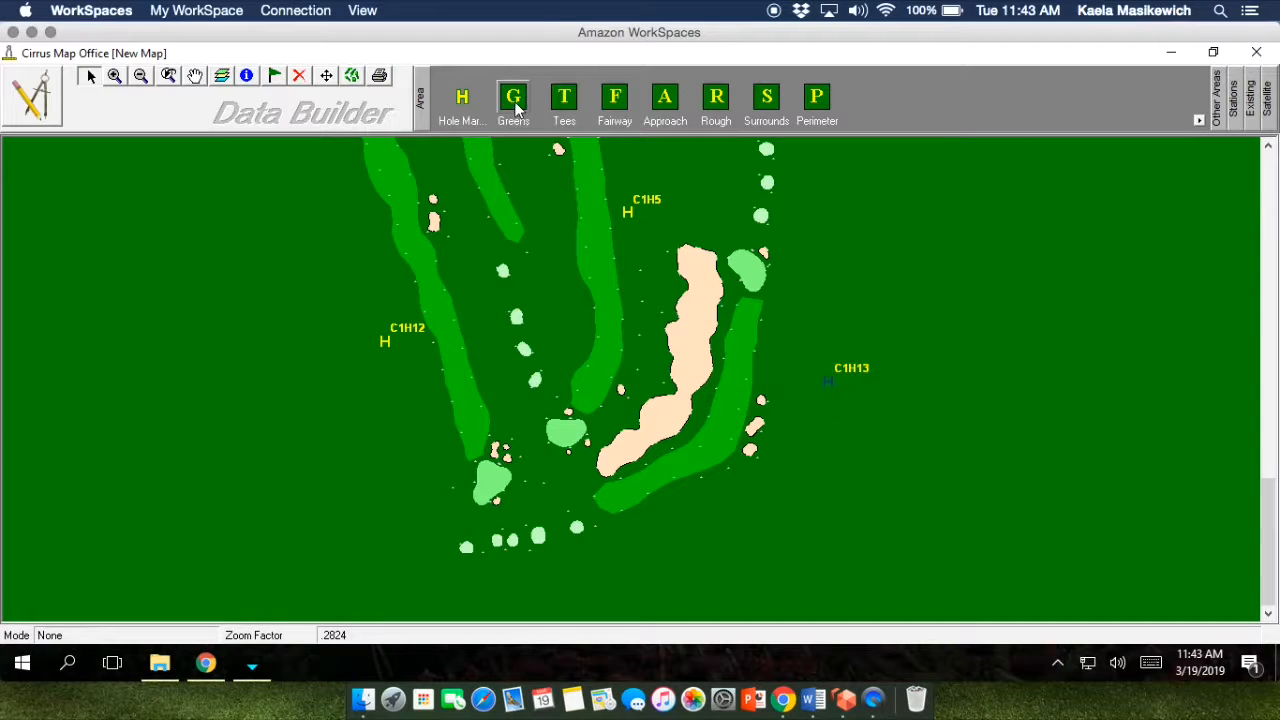
Step: Locate course 1, hole 13 from the full course view using Find on Map
{"action": "left_click", "coordinate": [141, 76]}
{"action": "left_click", "coordinate": [612, 232]}
{"action": "left_click", "coordinate": [614, 236]}
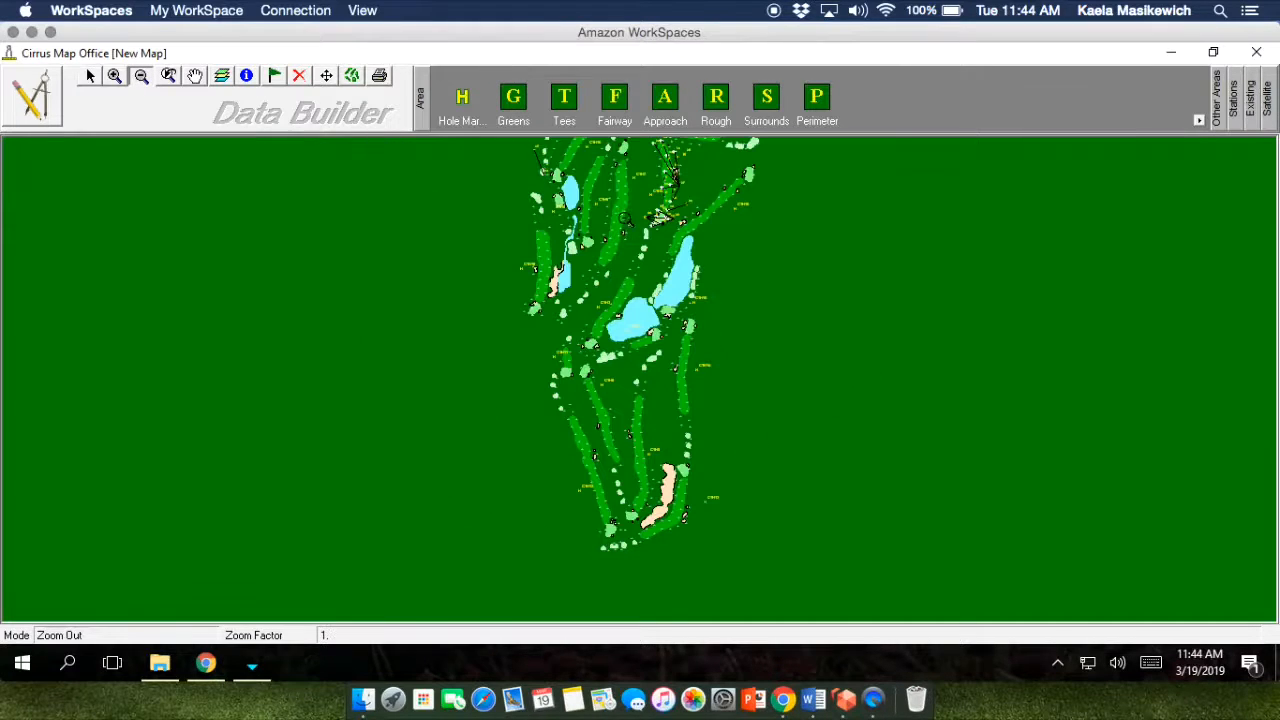
{"action": "left_click", "coordinate": [276, 77]}
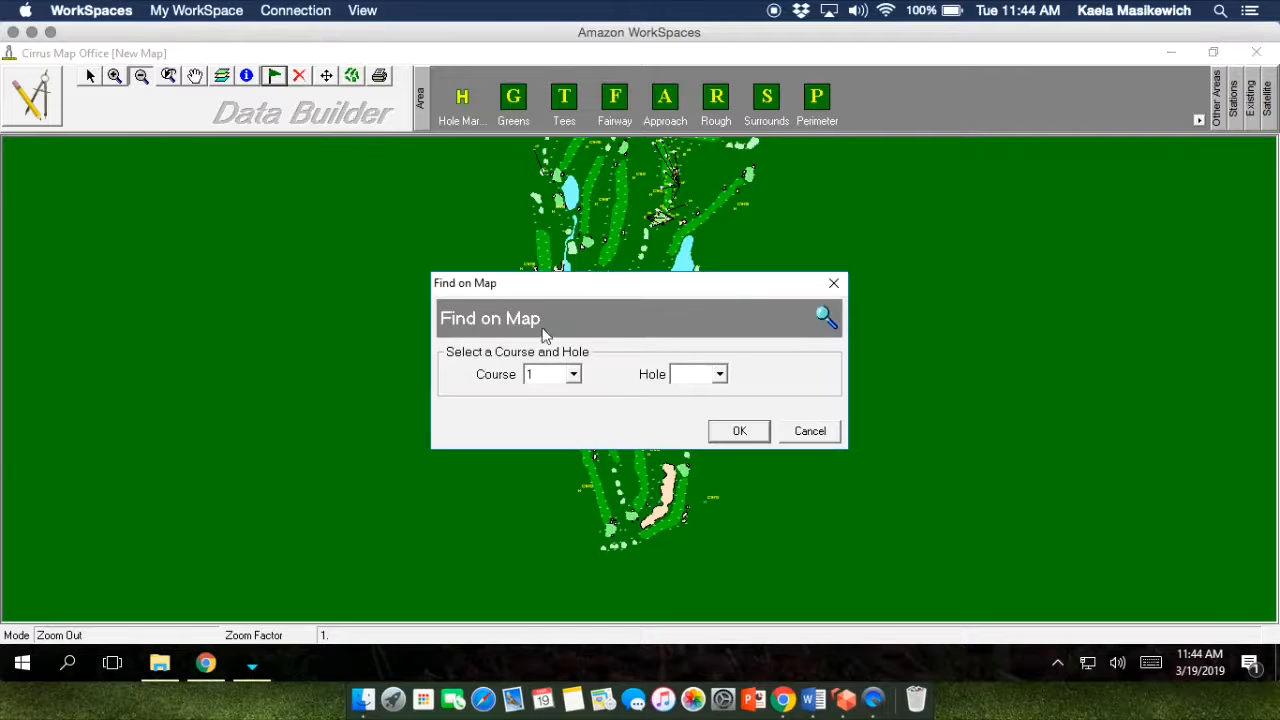
{"action": "left_click", "coordinate": [720, 377]}
{"action": "left_click_drag", "start_coordinate": [724, 436], "coordinate": [724, 476]}
{"action": "left_click", "coordinate": [688, 456]}
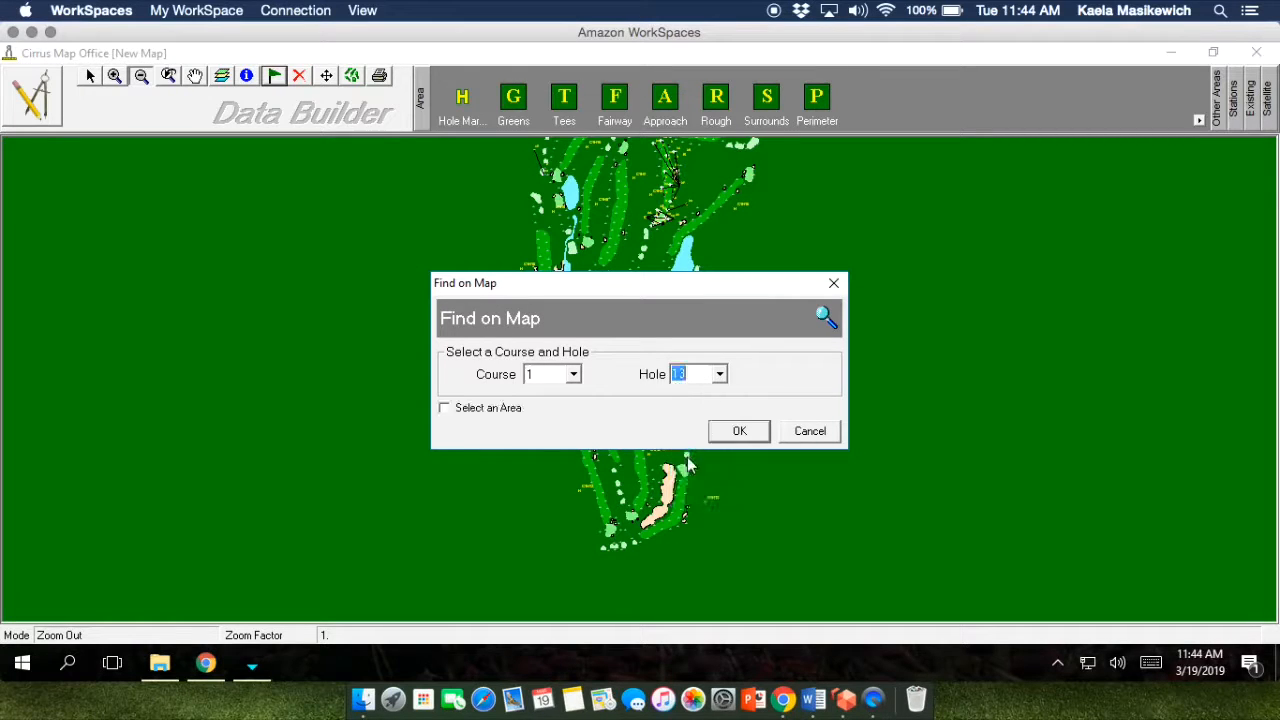
{"action": "left_click", "coordinate": [737, 431]}
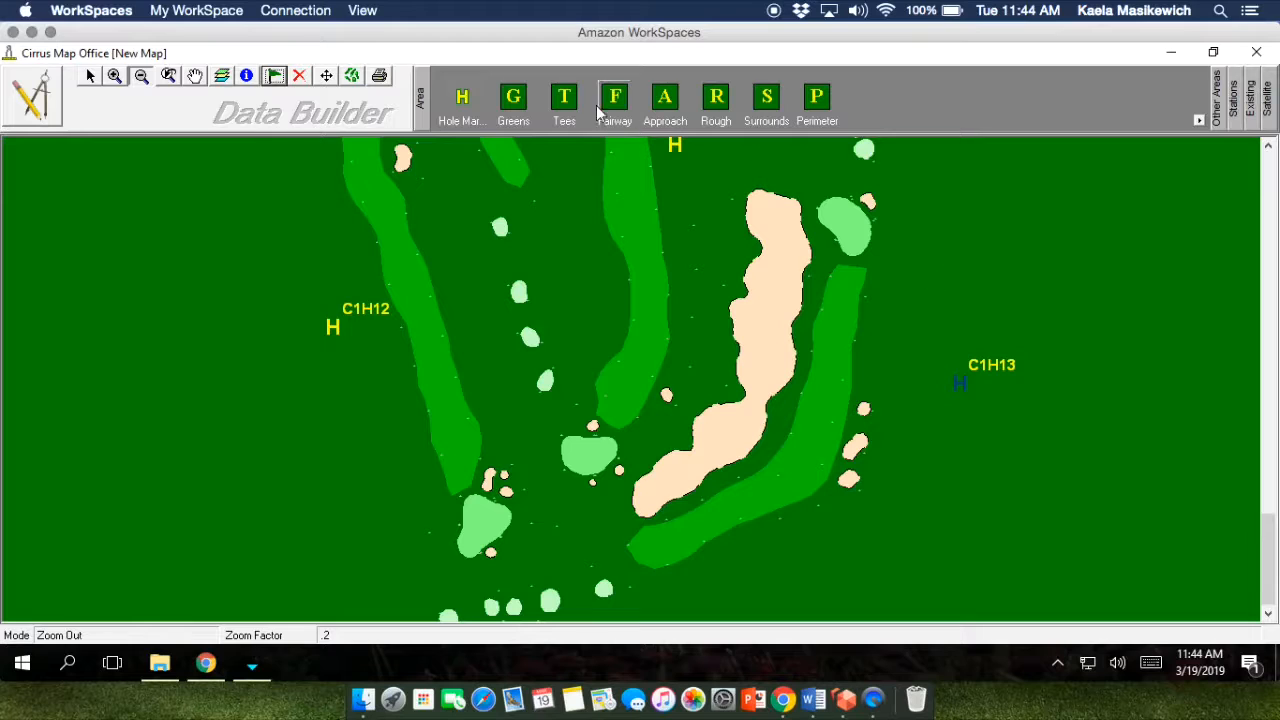
Step: Add Greens and Tees areas to hole 13 beside its green and tee boxes, moving the Tees marker slightly farther from the boxes
{"action": "left_click", "coordinate": [514, 97]}
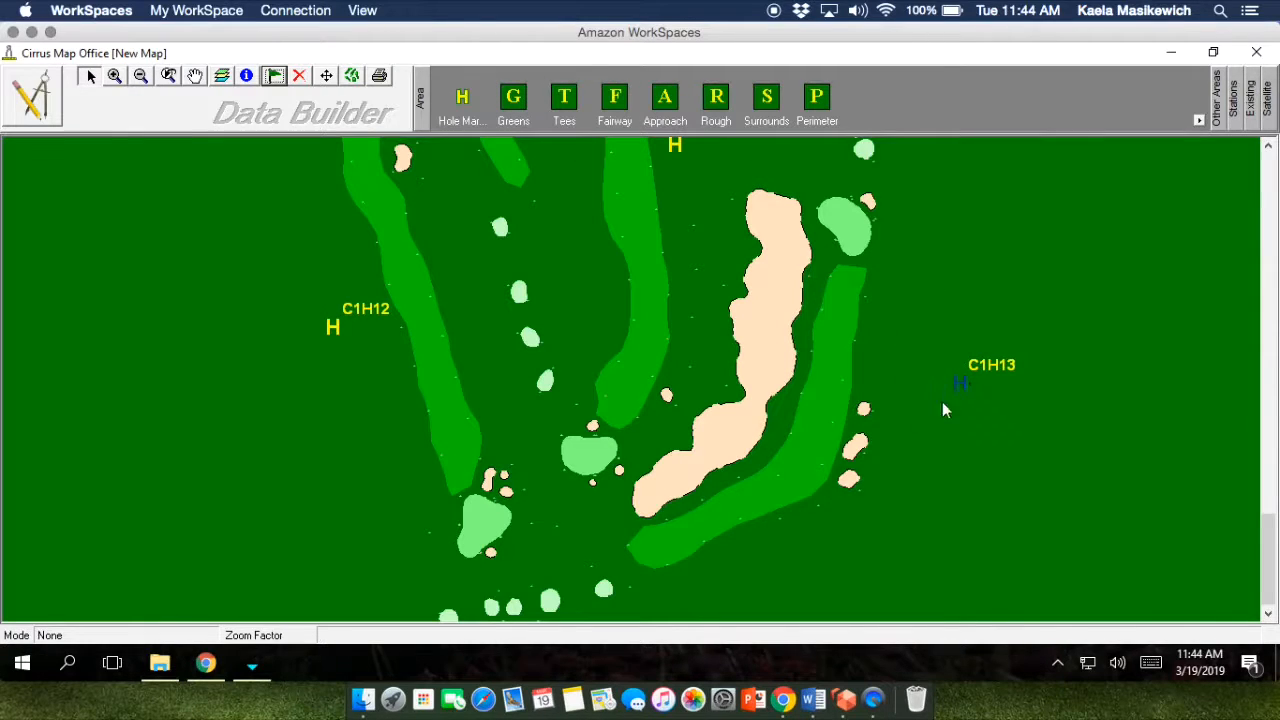
{"action": "left_click", "coordinate": [912, 208]}
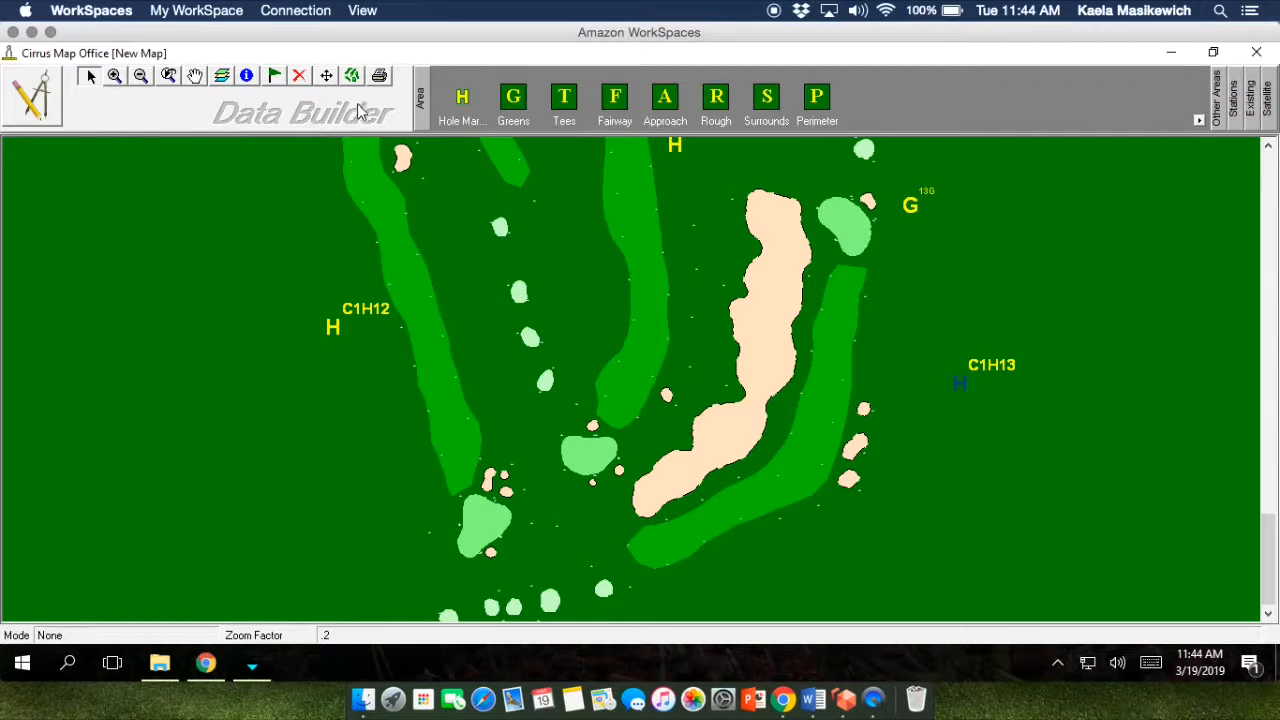
{"action": "left_click", "coordinate": [566, 102]}
{"action": "left_click_drag", "start_coordinate": [1269, 551], "coordinate": [1269, 596]}
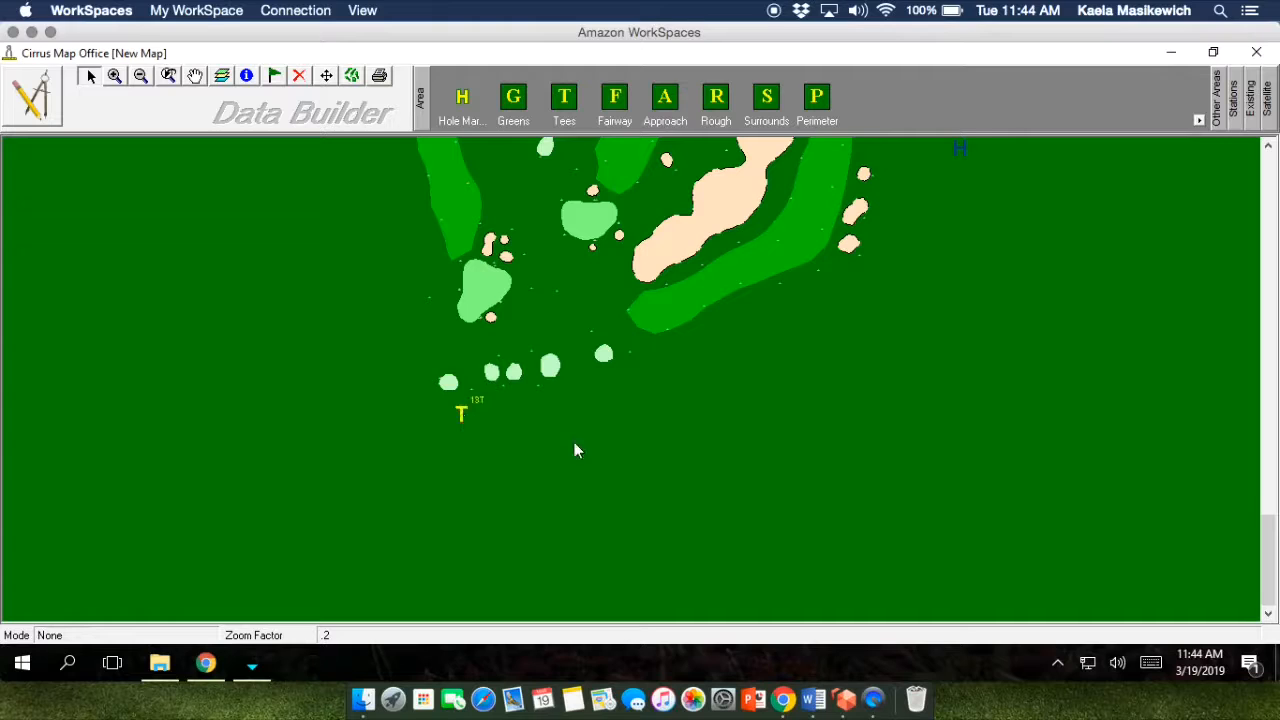
{"action": "left_click", "coordinate": [326, 76]}
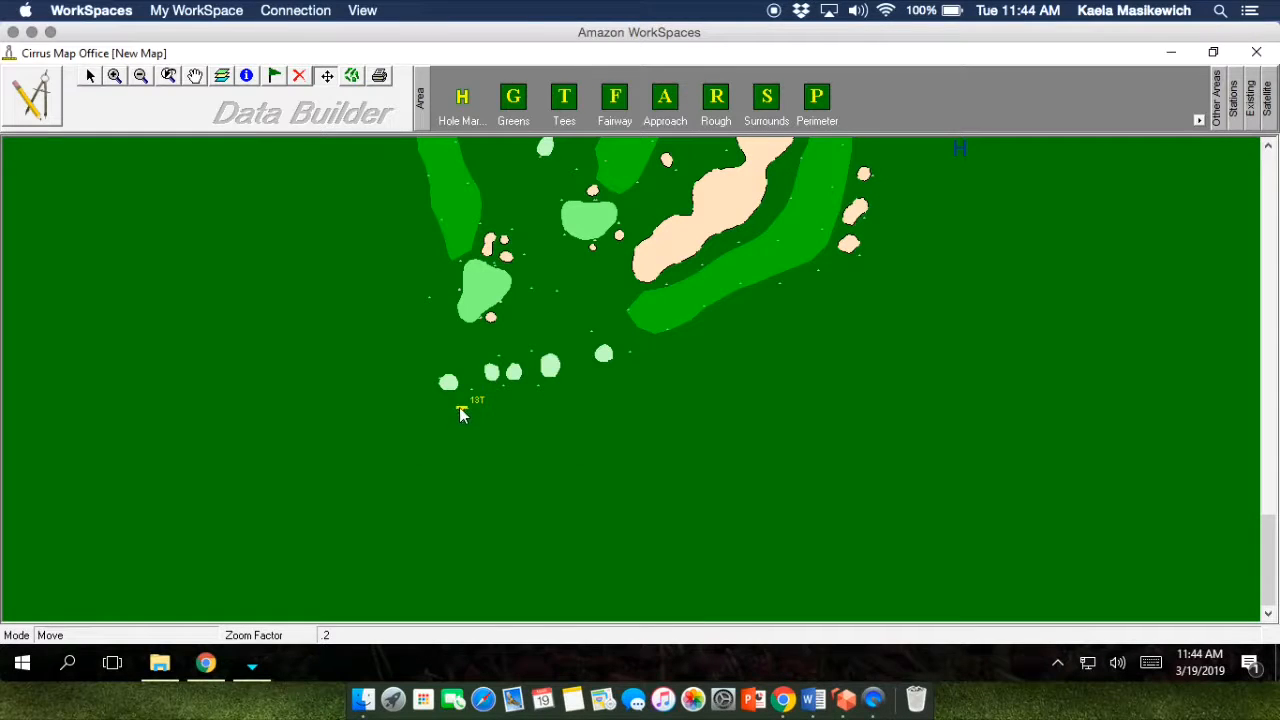
{"action": "mouse_move", "coordinate": [457, 405]}
{"action": "left_mouse_down"}
{"action": "mouse_move", "coordinate": [477, 441]}
{"action": "mouse_move", "coordinate": [514, 434]}
{"action": "left_mouse_up"}
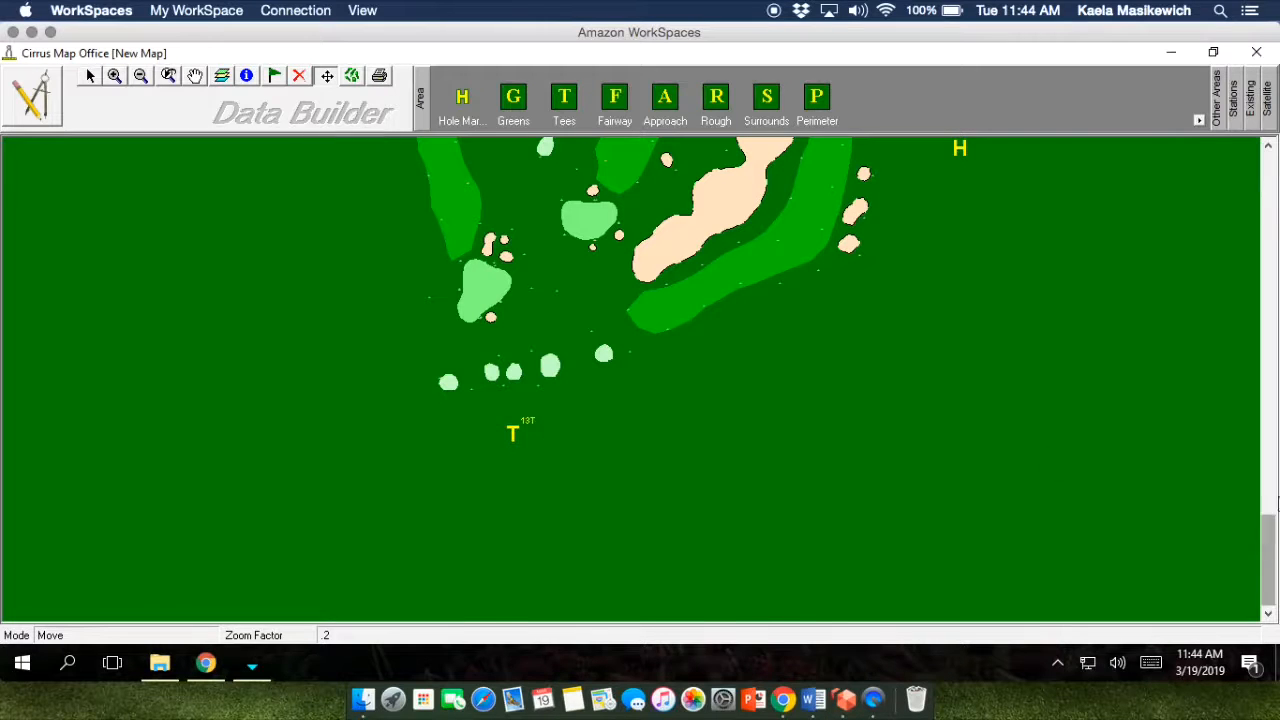
Step: Add Fairway, Approach, Perimeter and Rough areas to hole 13, spacing their markers around the fairway and green
{"action": "left_click_drag", "start_coordinate": [1270, 522], "coordinate": [1270, 500]}
{"action": "left_click", "coordinate": [618, 100]}
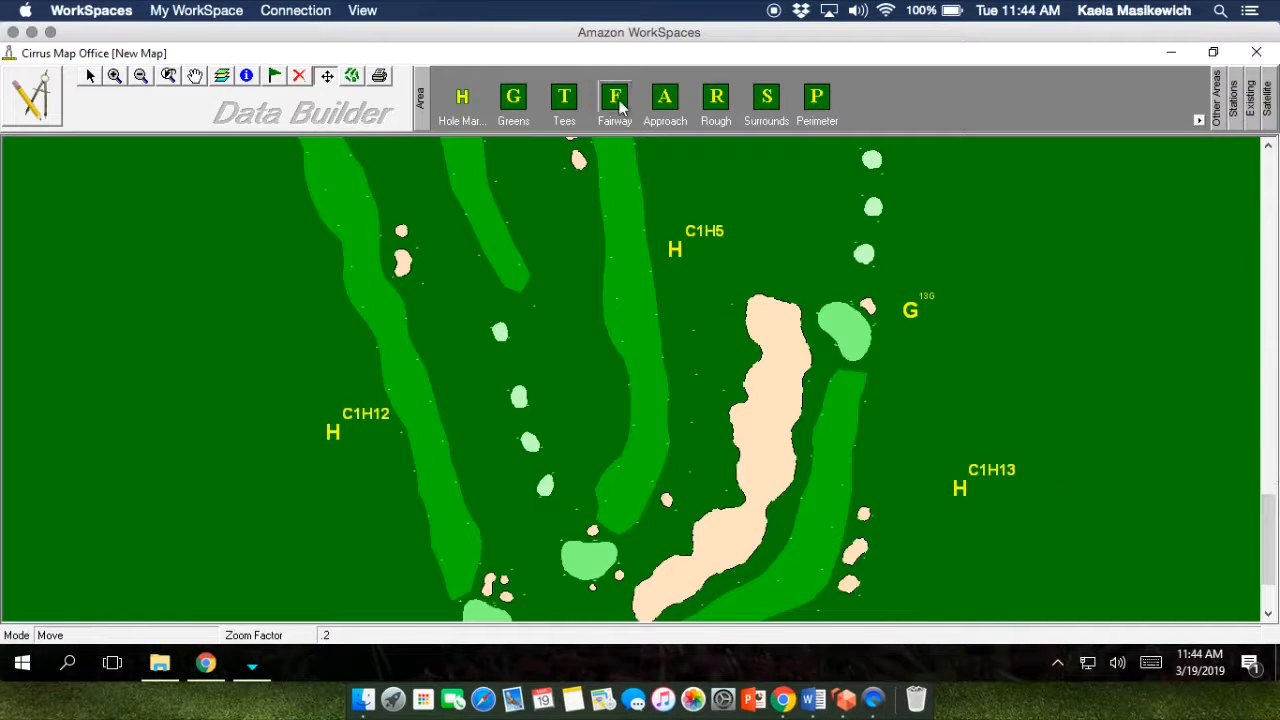
{"action": "left_click", "coordinate": [957, 492]}
{"action": "left_click", "coordinate": [950, 578]}
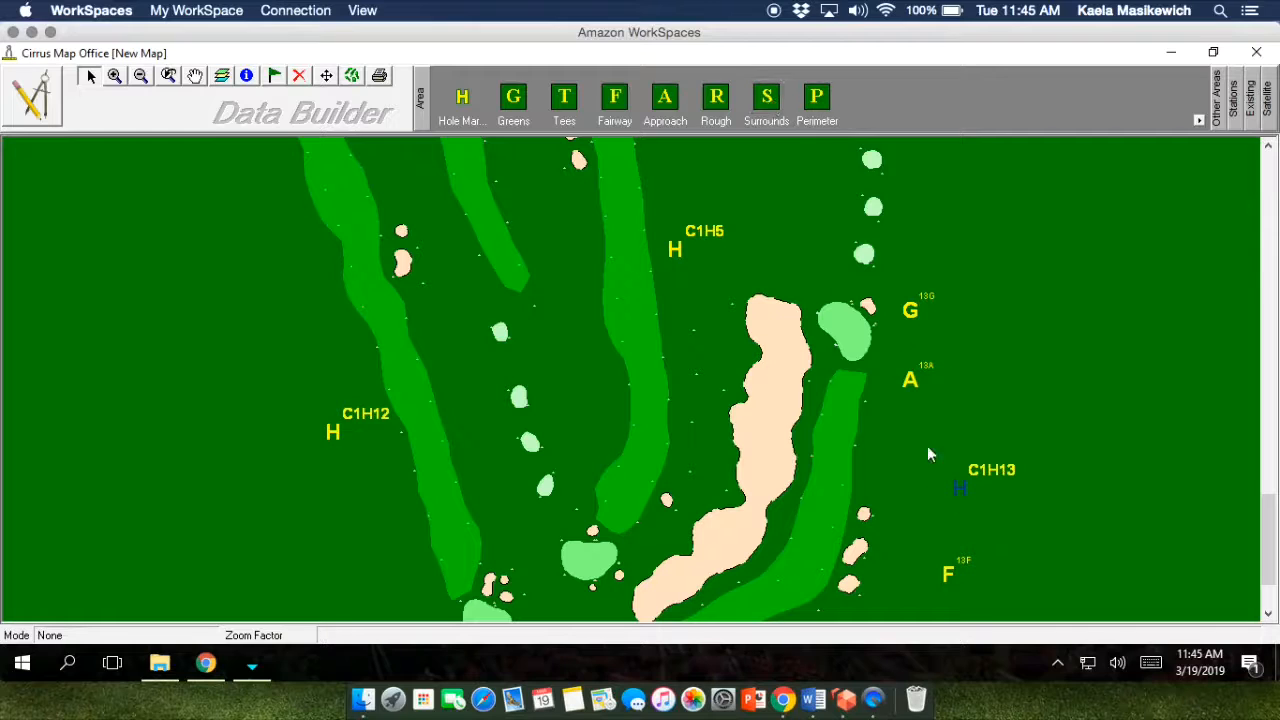
{"action": "left_click", "coordinate": [810, 267]}
{"action": "left_click_drag", "start_coordinate": [1268, 550], "coordinate": [1268, 566]}
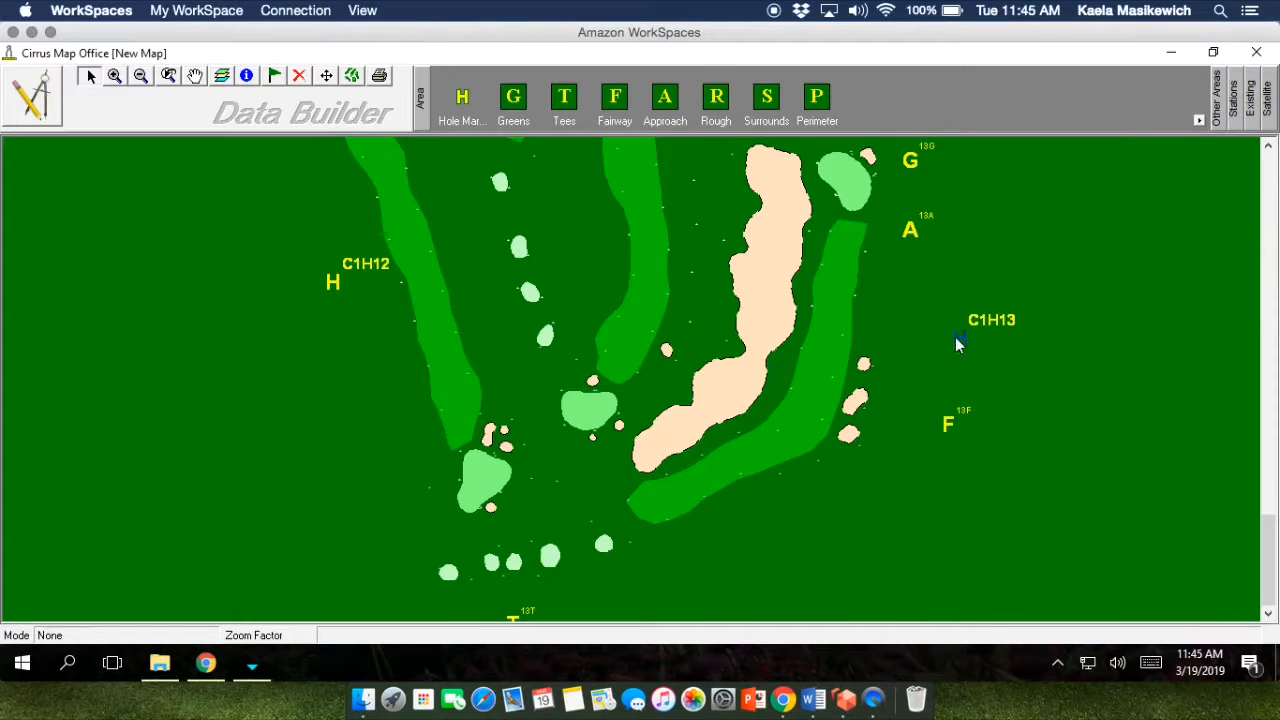
{"action": "left_click", "coordinate": [869, 503]}
Step: Add four existing stations to hole 13's Greens area, placing one at each sprinkler location around the green
{"action": "left_click", "coordinate": [1236, 108]}
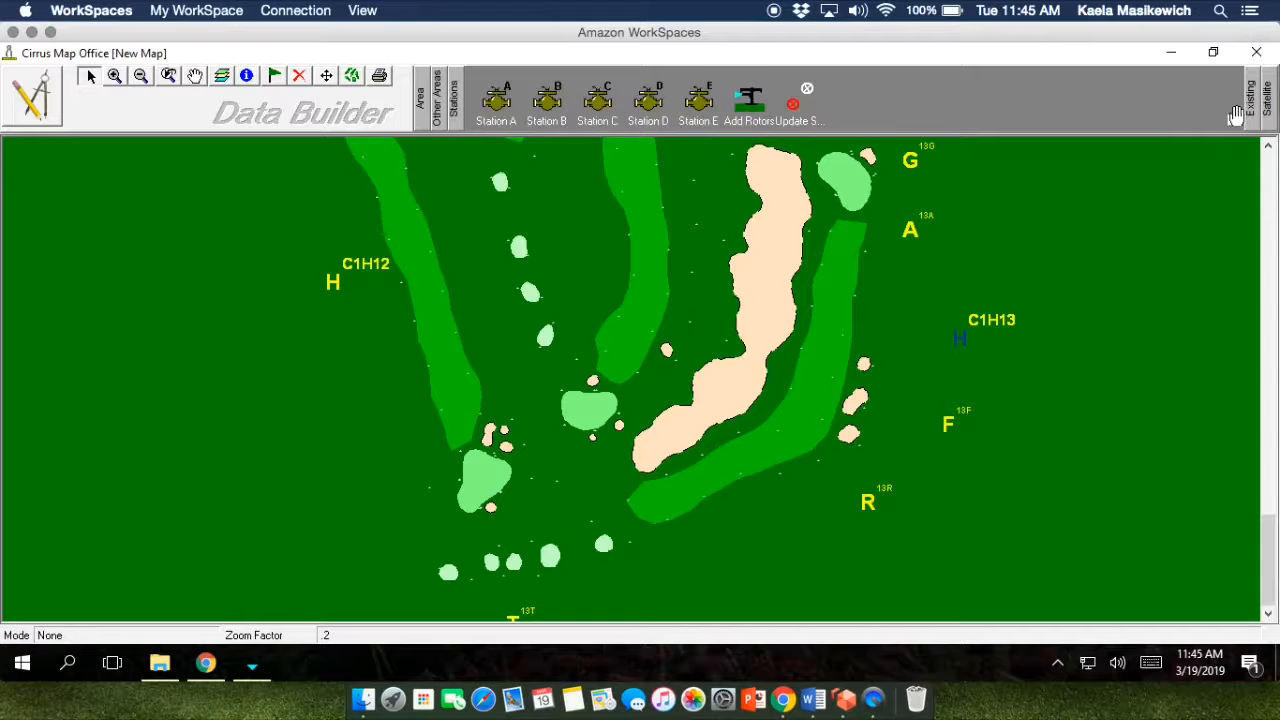
{"action": "left_click", "coordinate": [1249, 108]}
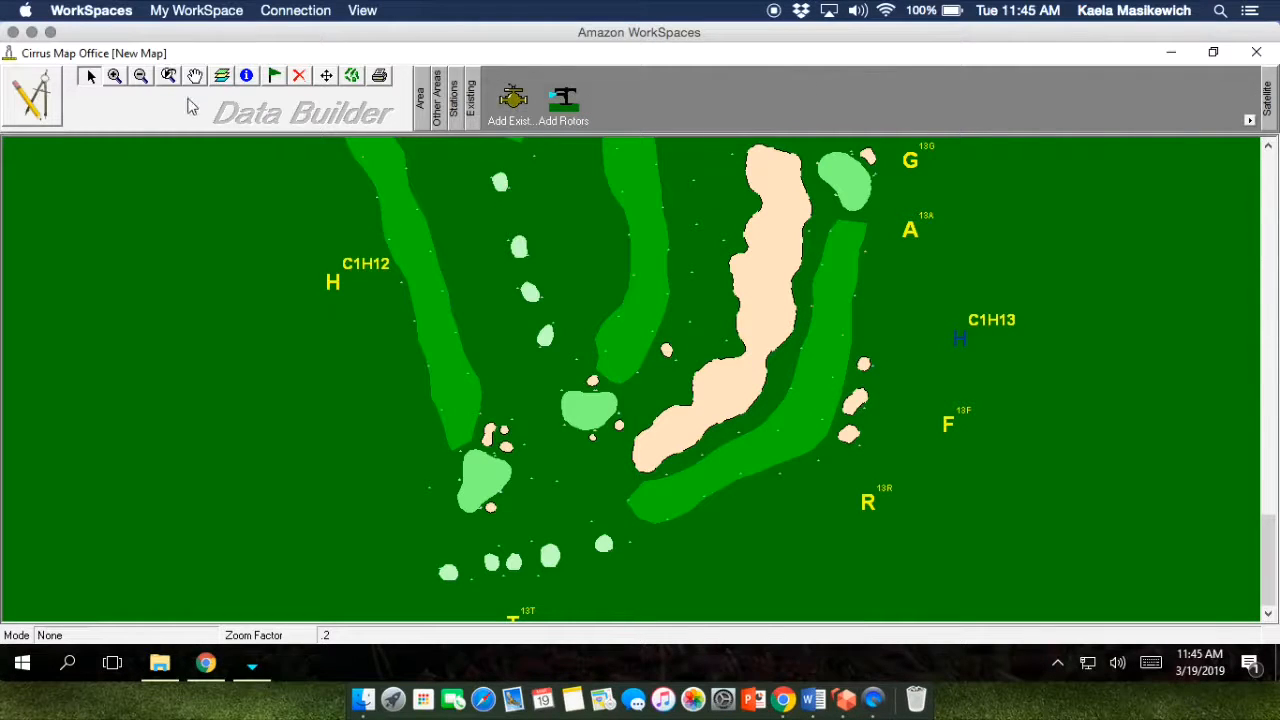
{"action": "left_click", "coordinate": [115, 77]}
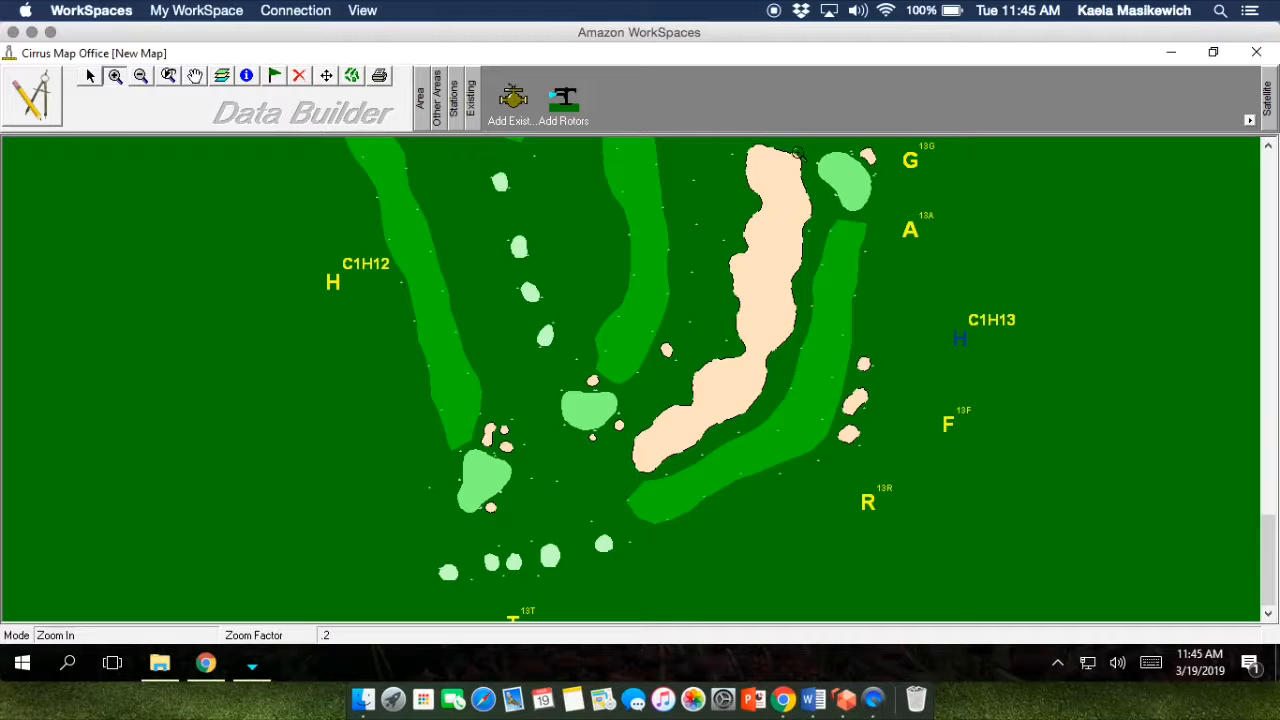
{"action": "left_click_drag", "start_coordinate": [783, 145], "coordinate": [921, 242]}
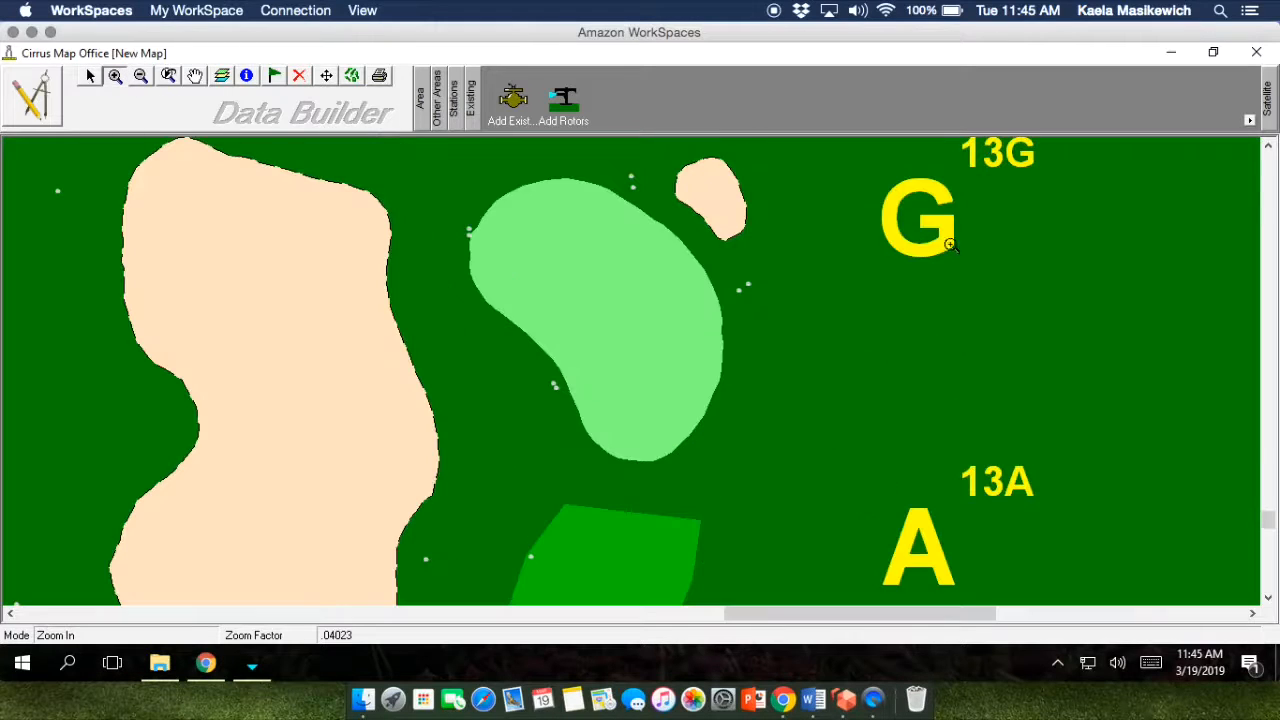
{"action": "left_click", "coordinate": [514, 112]}
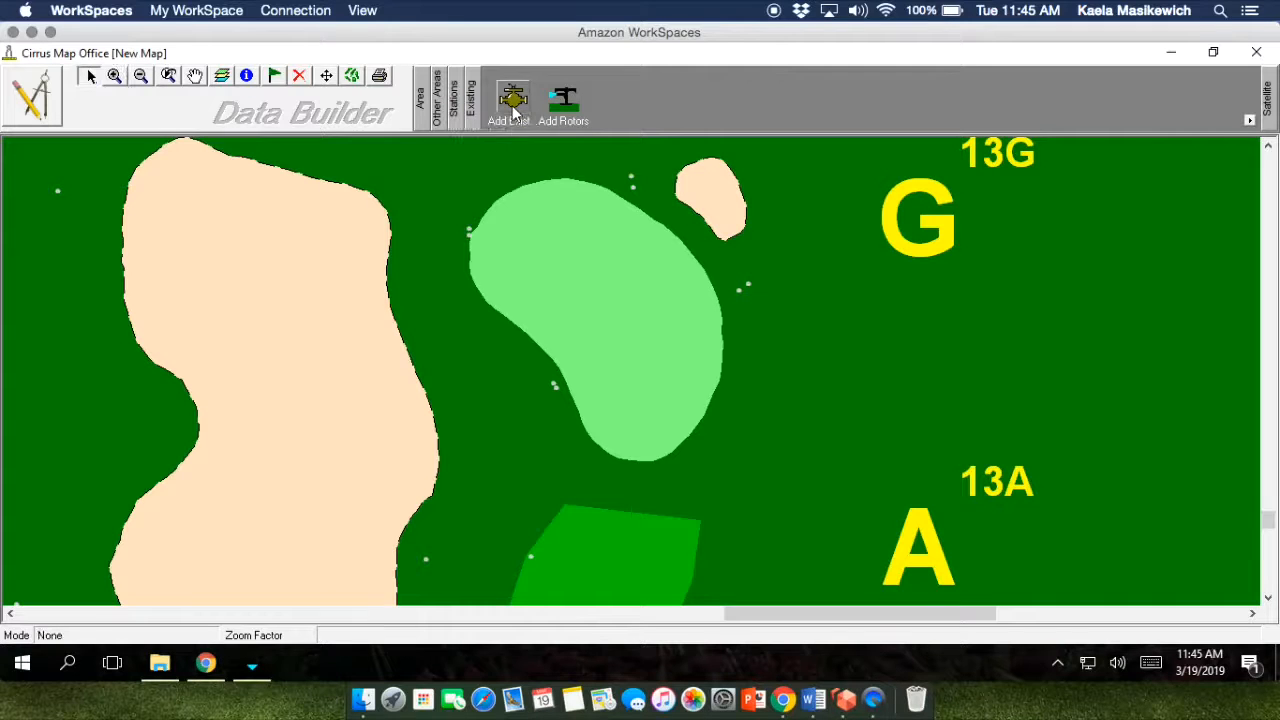
{"action": "left_click", "coordinate": [937, 248]}
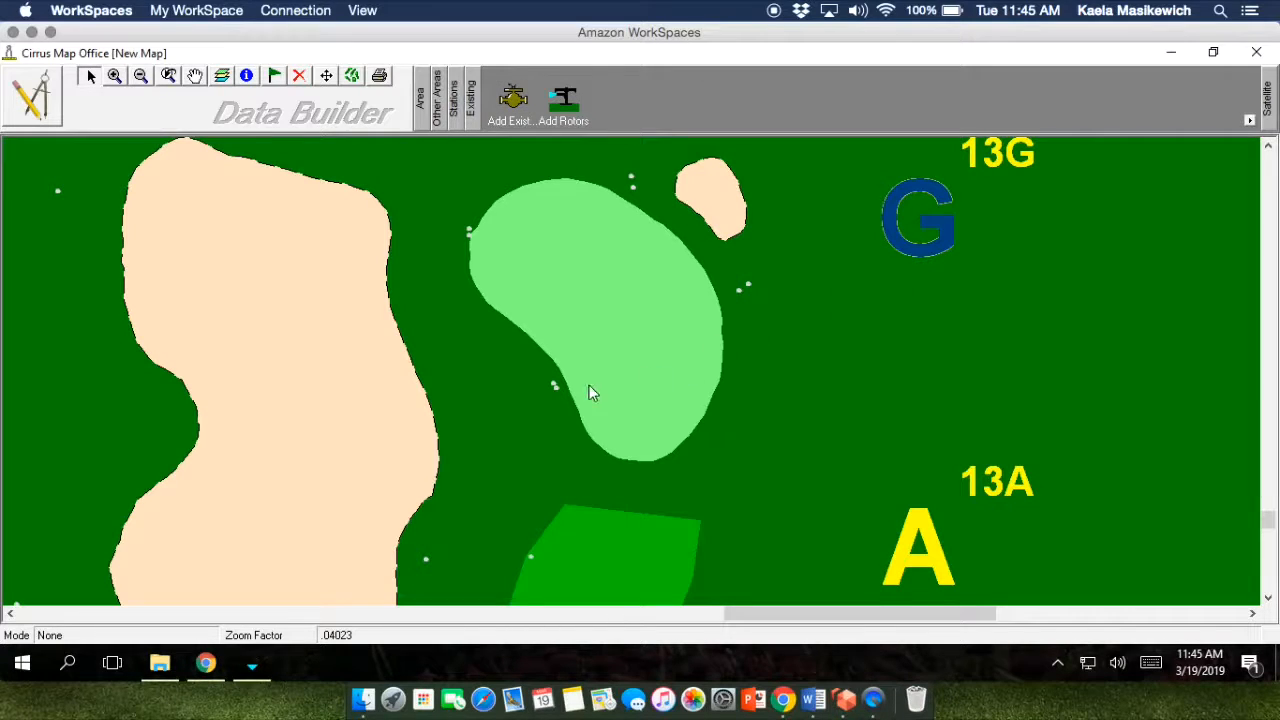
{"action": "left_click", "coordinate": [556, 396]}
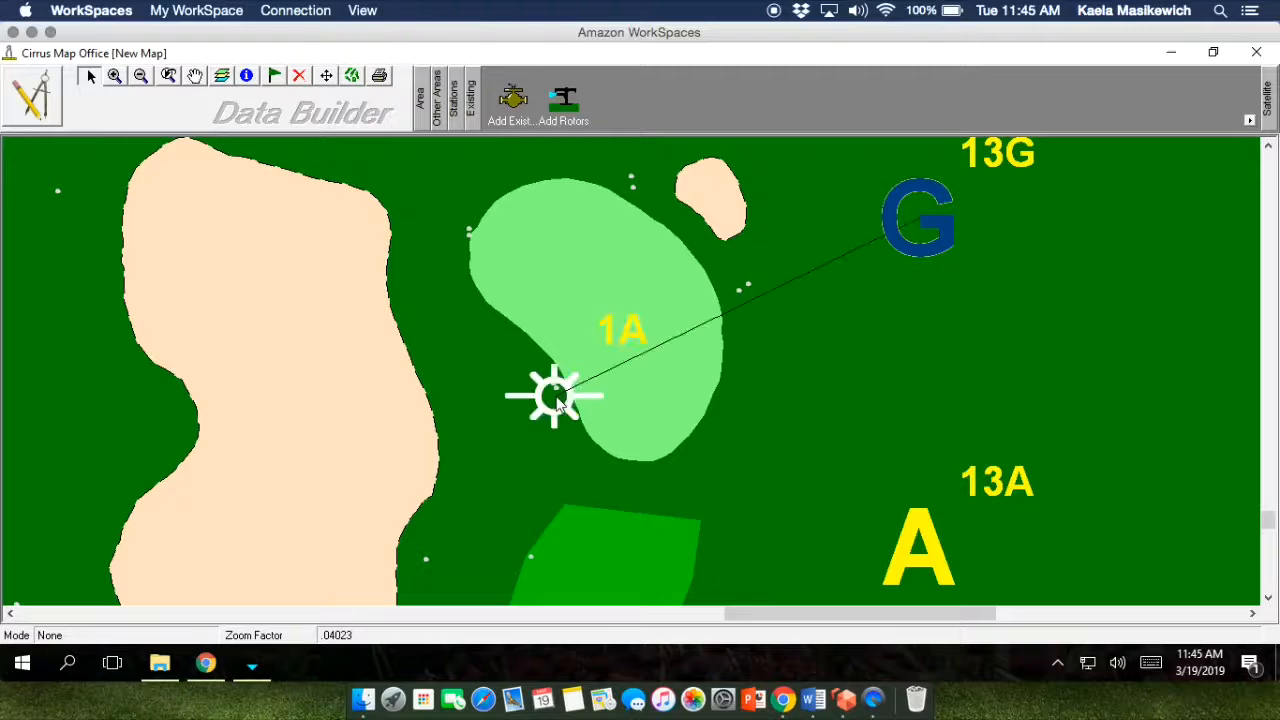
{"action": "left_click", "coordinate": [475, 229]}
{"action": "left_click", "coordinate": [637, 183]}
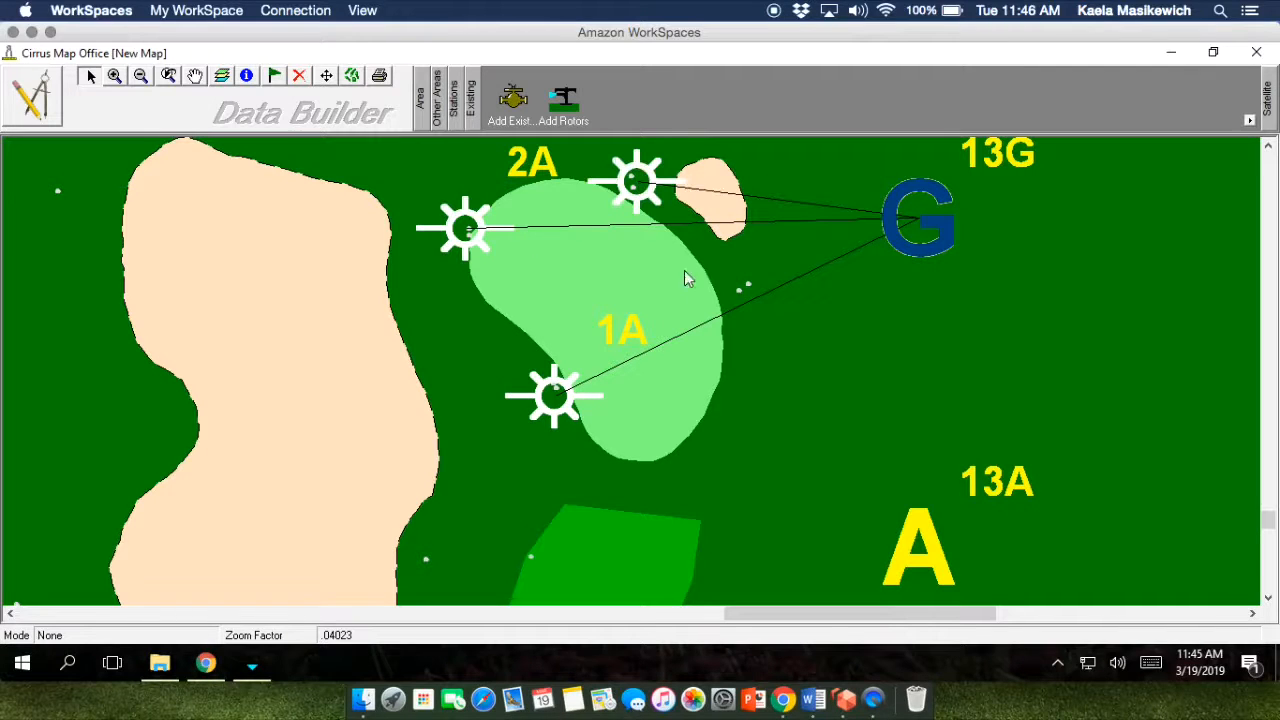
{"action": "left_click", "coordinate": [750, 294]}
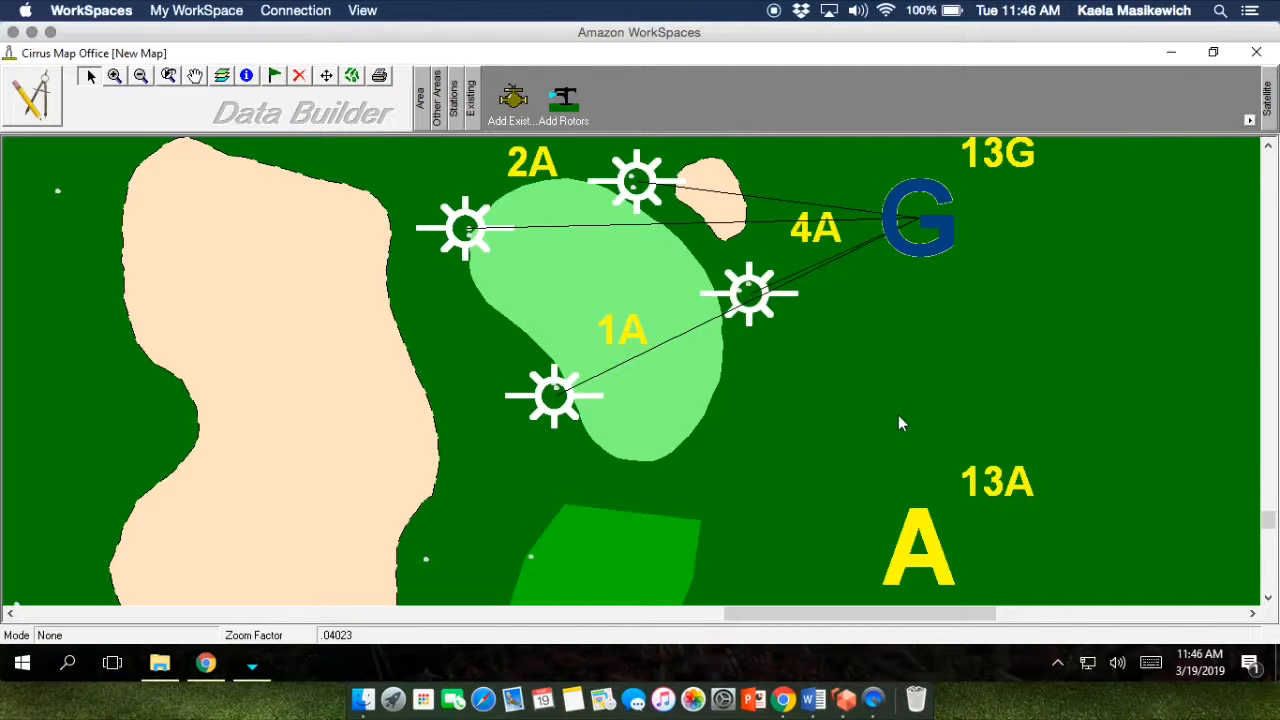
Step: Add three existing stations to hole 13's Fairway area, placing them at sprinkler locations around the fairway's lower-left end
{"action": "left_click", "coordinate": [141, 76]}
{"action": "left_click", "coordinate": [663, 457]}
{"action": "left_click", "coordinate": [688, 468]}
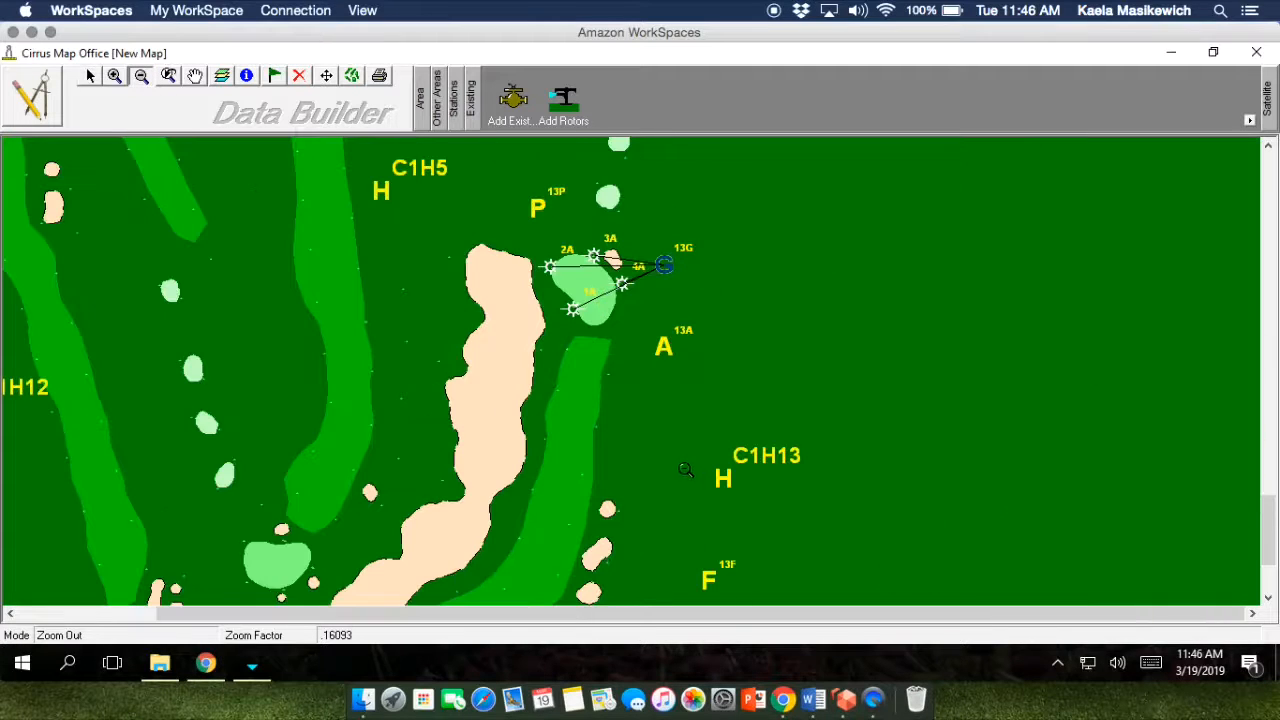
{"action": "left_click", "coordinate": [1268, 598]}
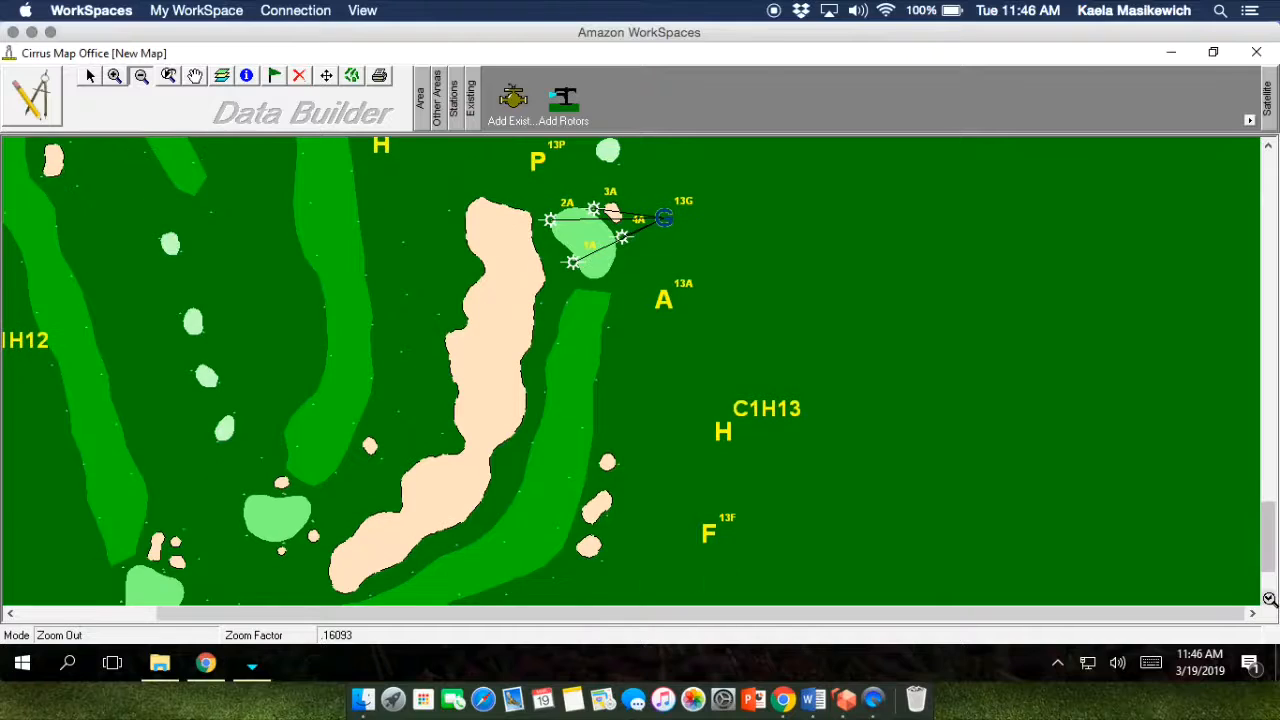
{"action": "left_click", "coordinate": [1268, 598]}
{"action": "left_click", "coordinate": [1268, 598]}
{"action": "left_click", "coordinate": [1268, 598]}
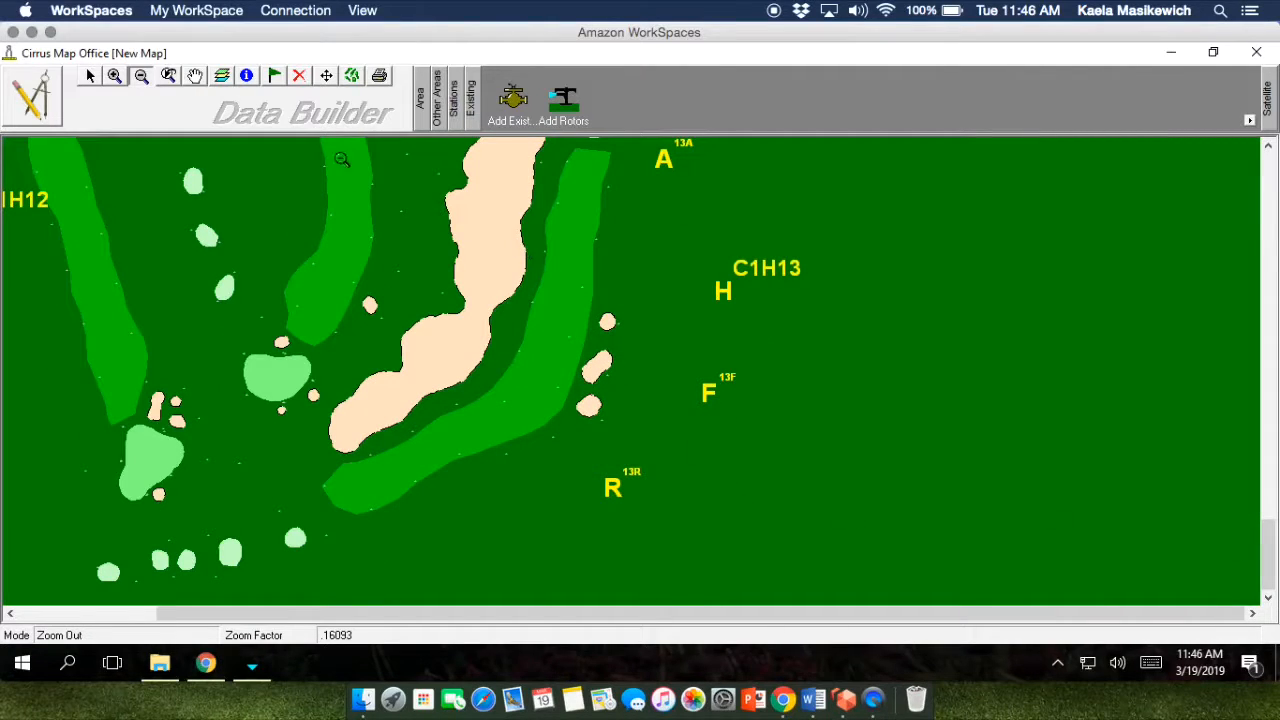
{"action": "left_click", "coordinate": [512, 100]}
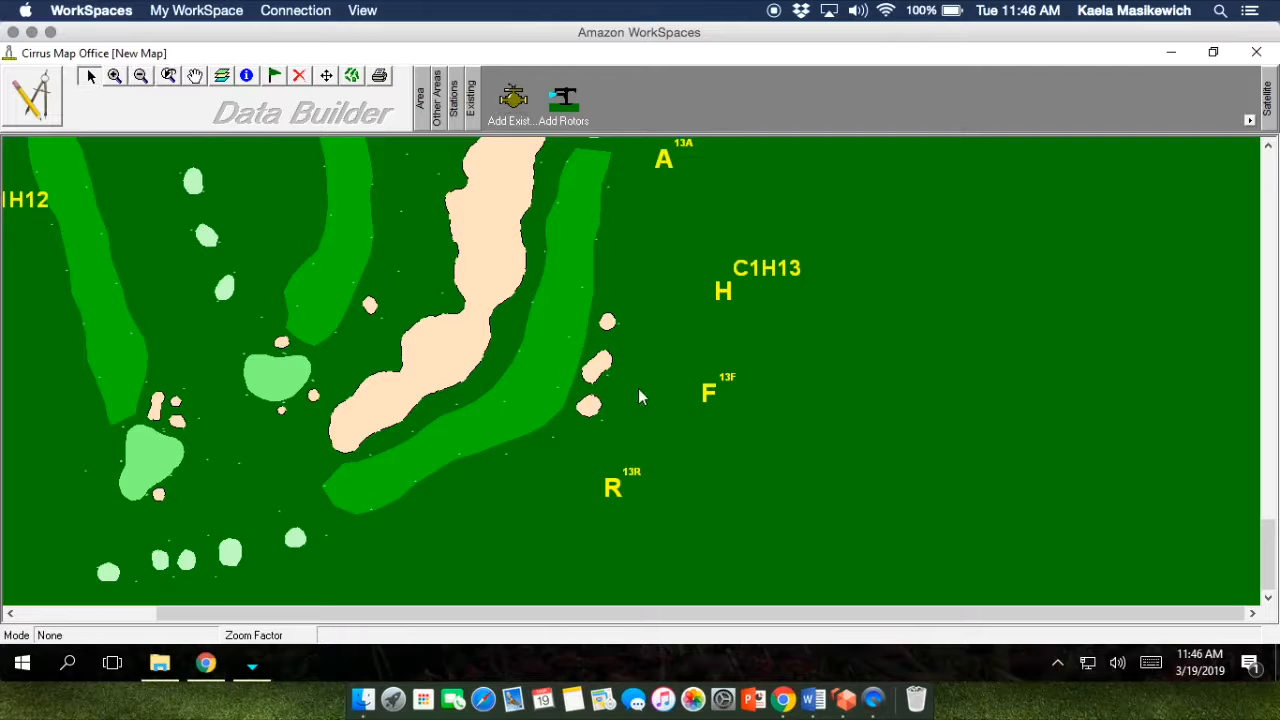
{"action": "left_click", "coordinate": [708, 392]}
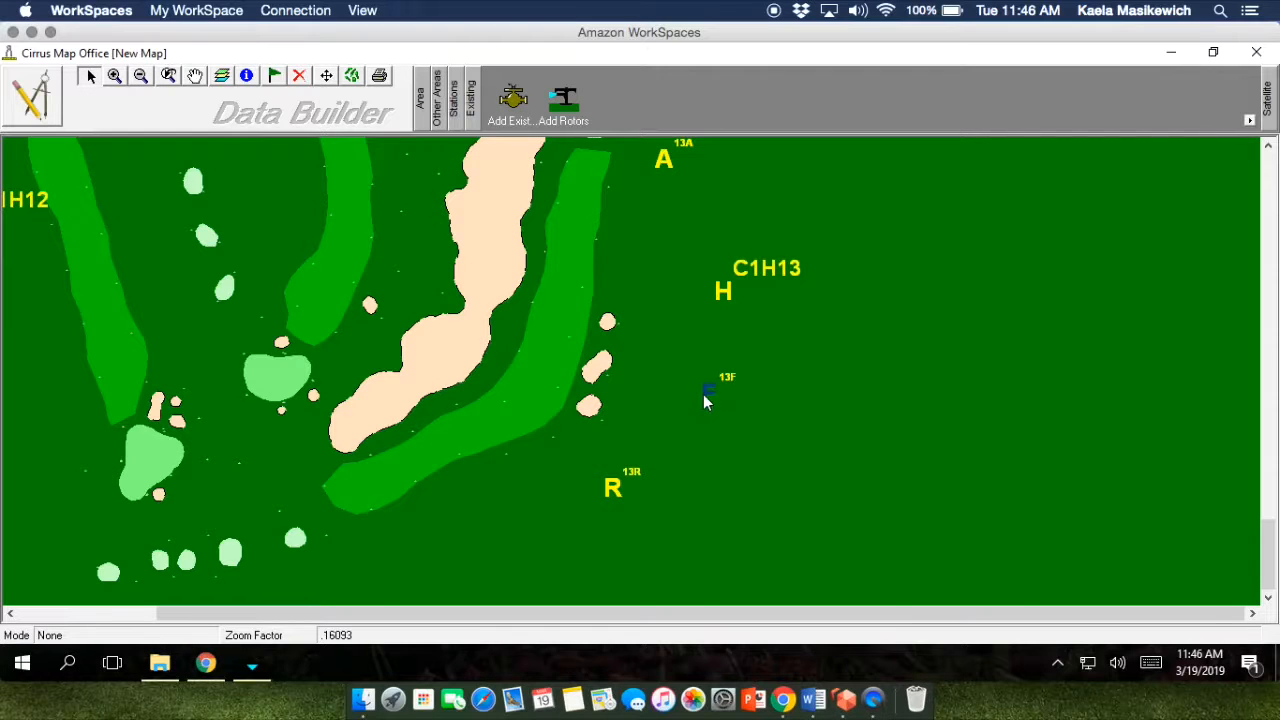
{"action": "left_click", "coordinate": [321, 488]}
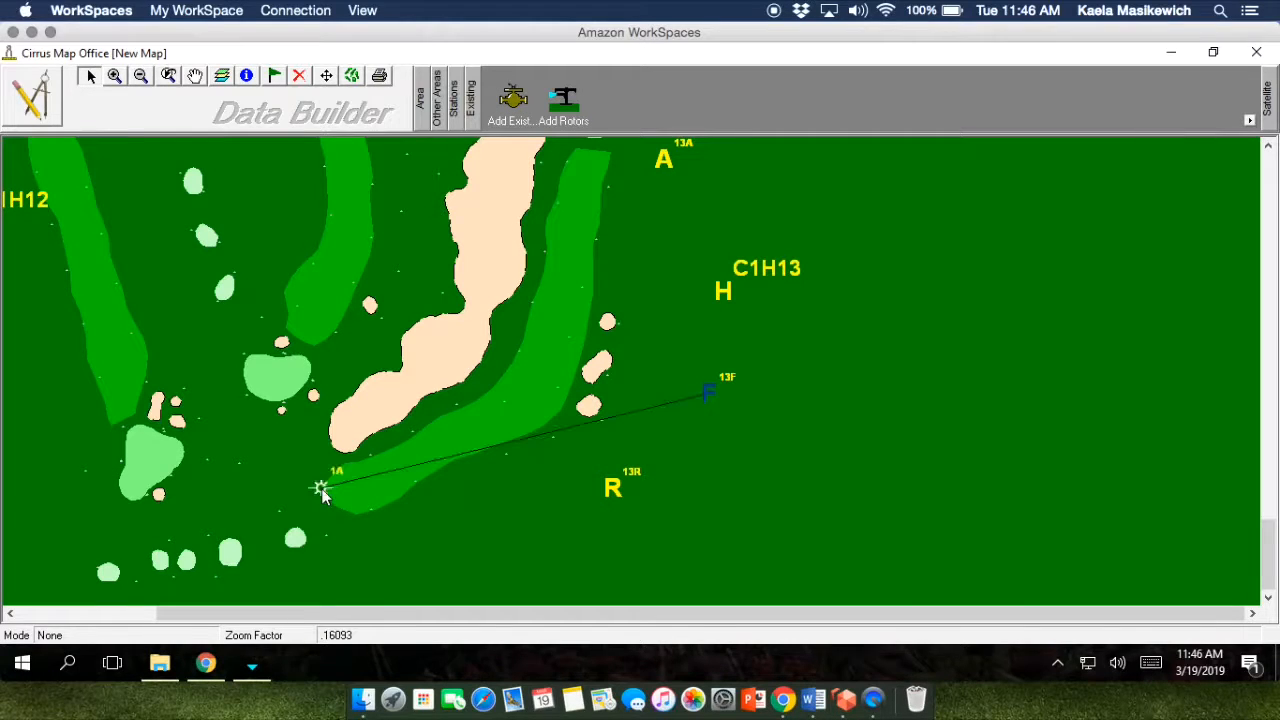
{"action": "left_click", "coordinate": [373, 513]}
{"action": "left_click", "coordinate": [412, 434]}
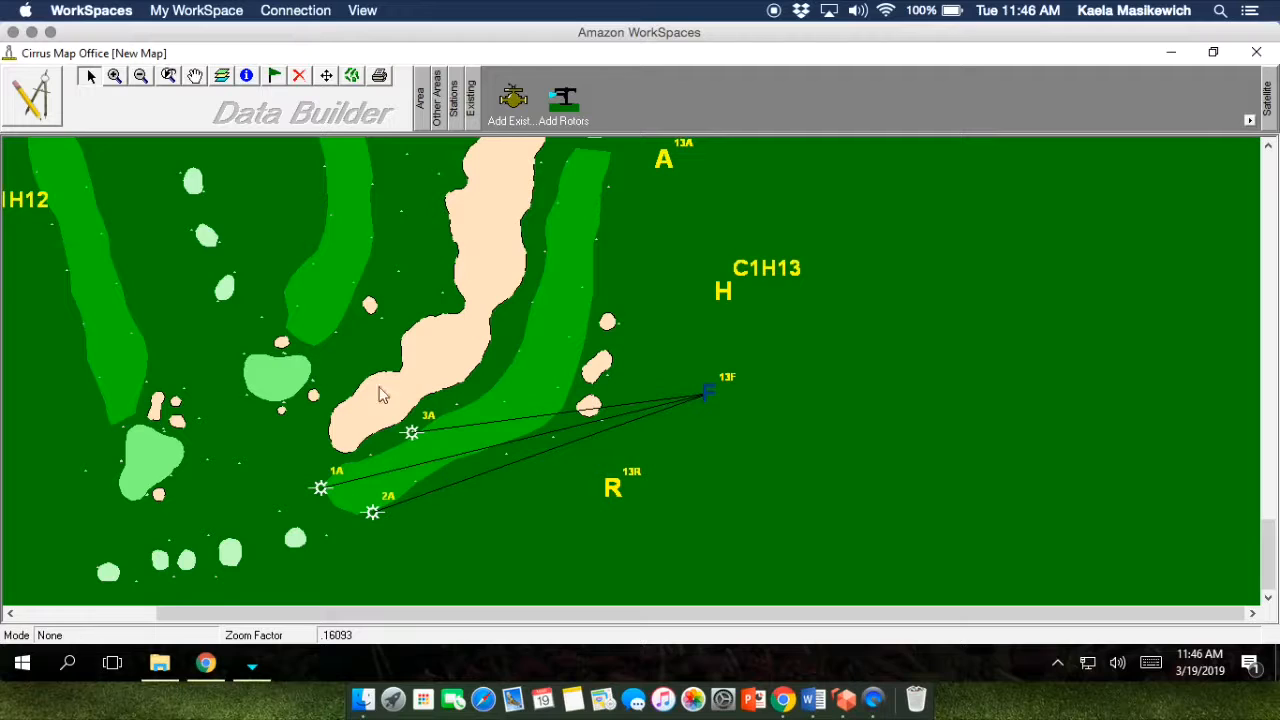
Step: Add one rotor to each of hole 13's fairway stations 1A, 2A and 3A, placing it at a neighbouring sprinkler location up the fairway
{"action": "left_click", "coordinate": [558, 122]}
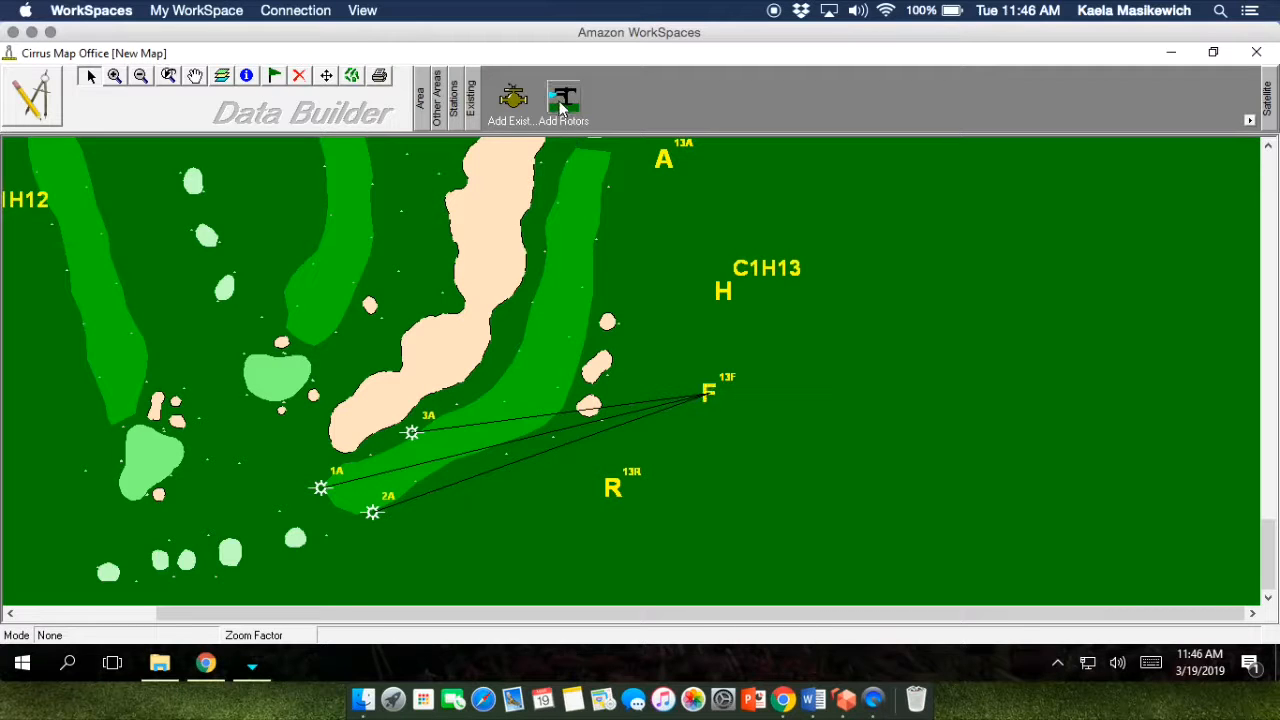
{"action": "left_click", "coordinate": [321, 488]}
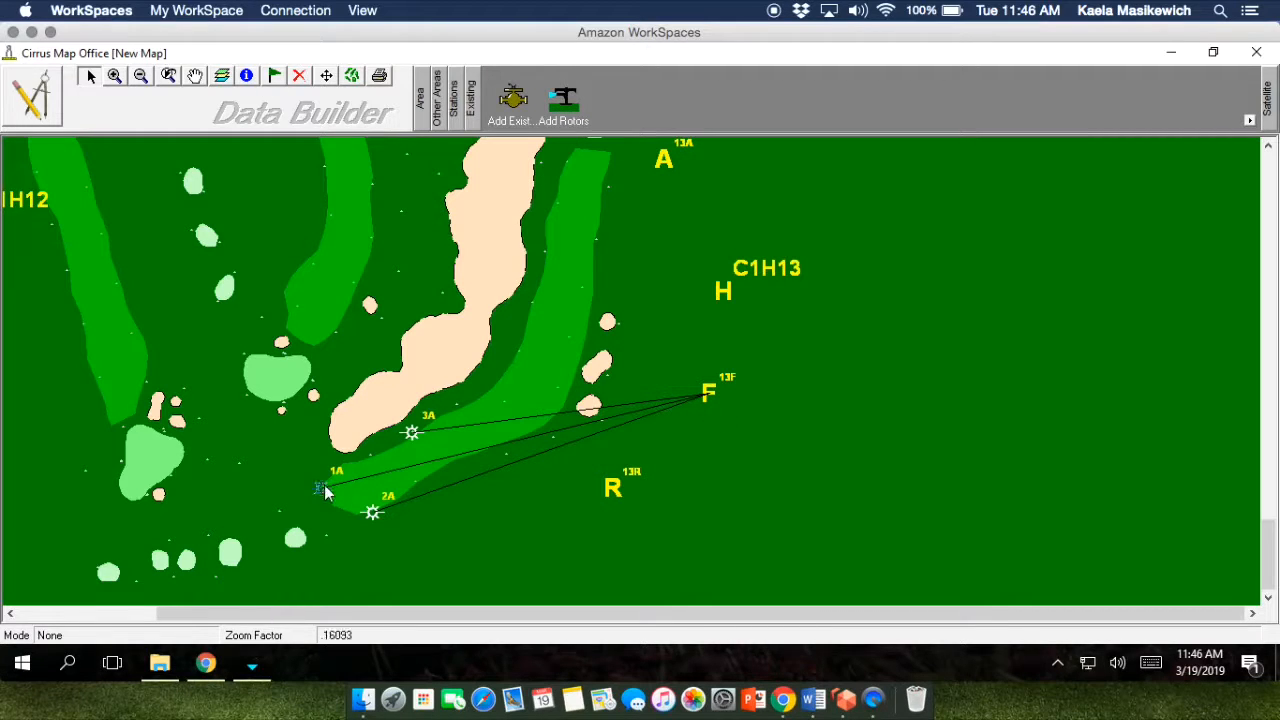
{"action": "left_click", "coordinate": [372, 460]}
{"action": "left_click", "coordinate": [373, 515]}
{"action": "left_click", "coordinate": [412, 481]}
{"action": "left_click", "coordinate": [412, 434]}
{"action": "left_click", "coordinate": [459, 406]}
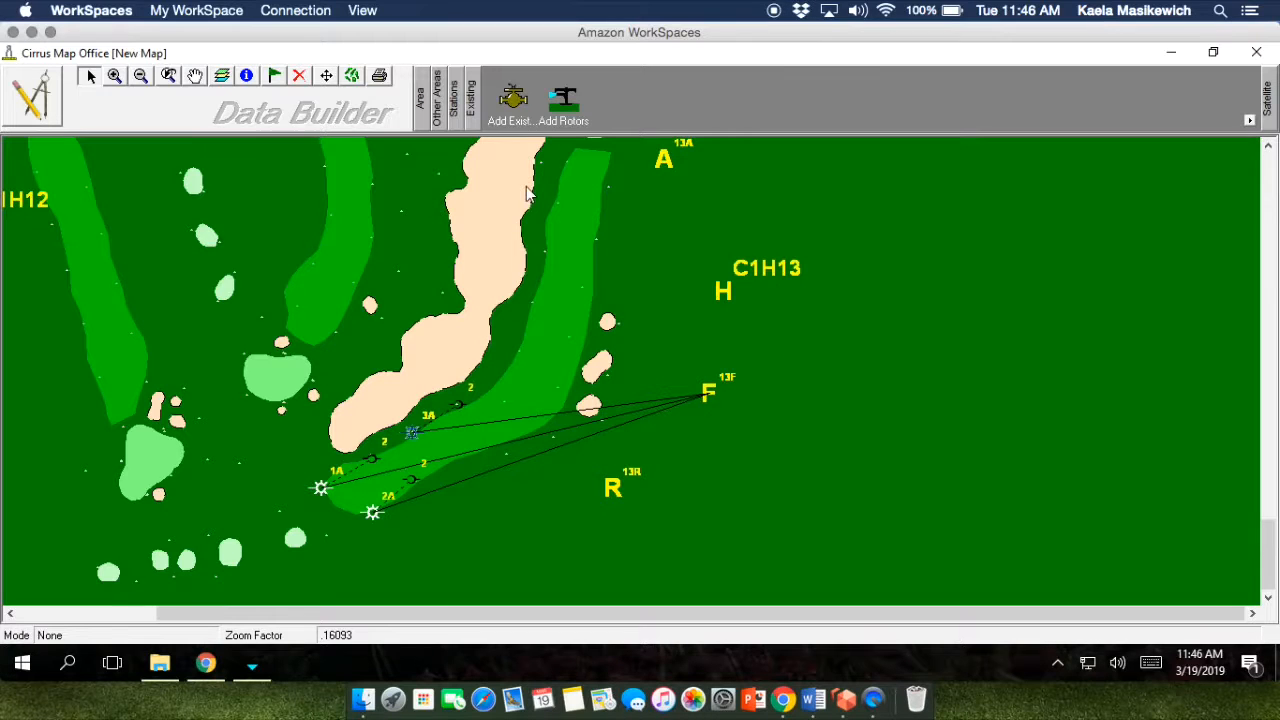
{"action": "left_click", "coordinate": [410, 479]}
Step: Switch to Cirrus Front Office and open the Flo Manager from the System Capacities in System Settings
{"action": "left_click", "coordinate": [38, 98]}
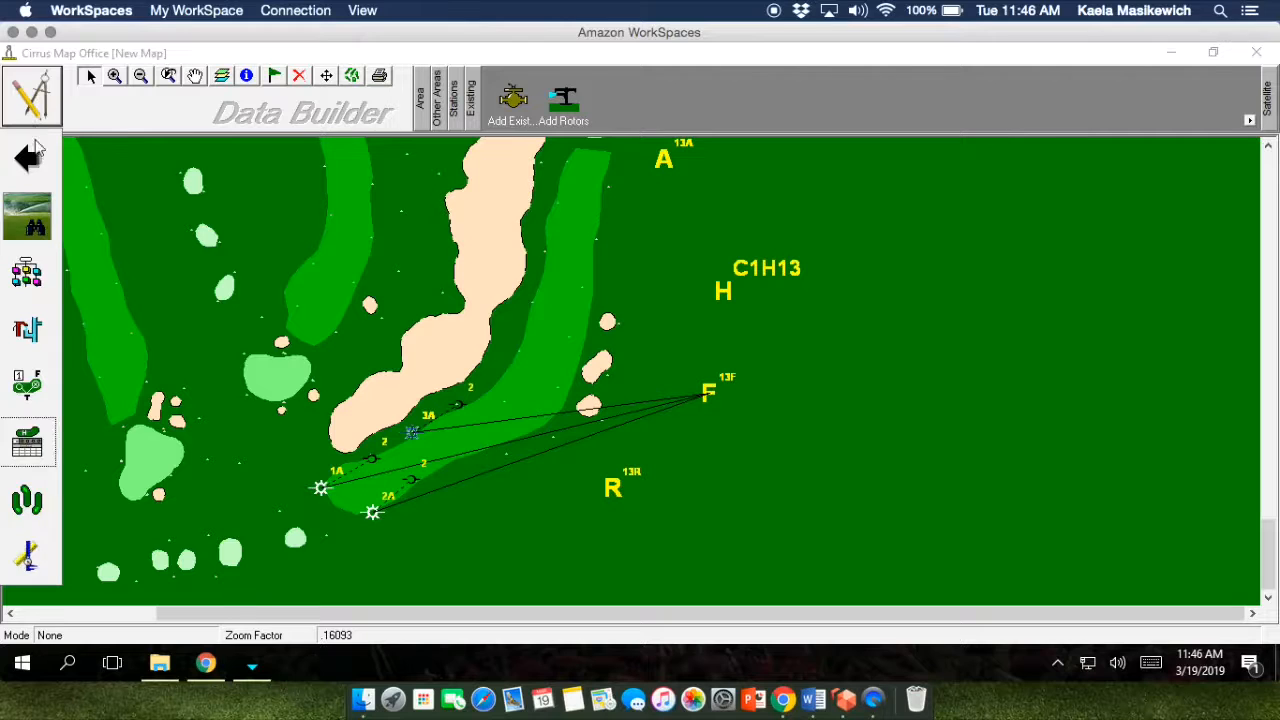
{"action": "left_click", "coordinate": [27, 168]}
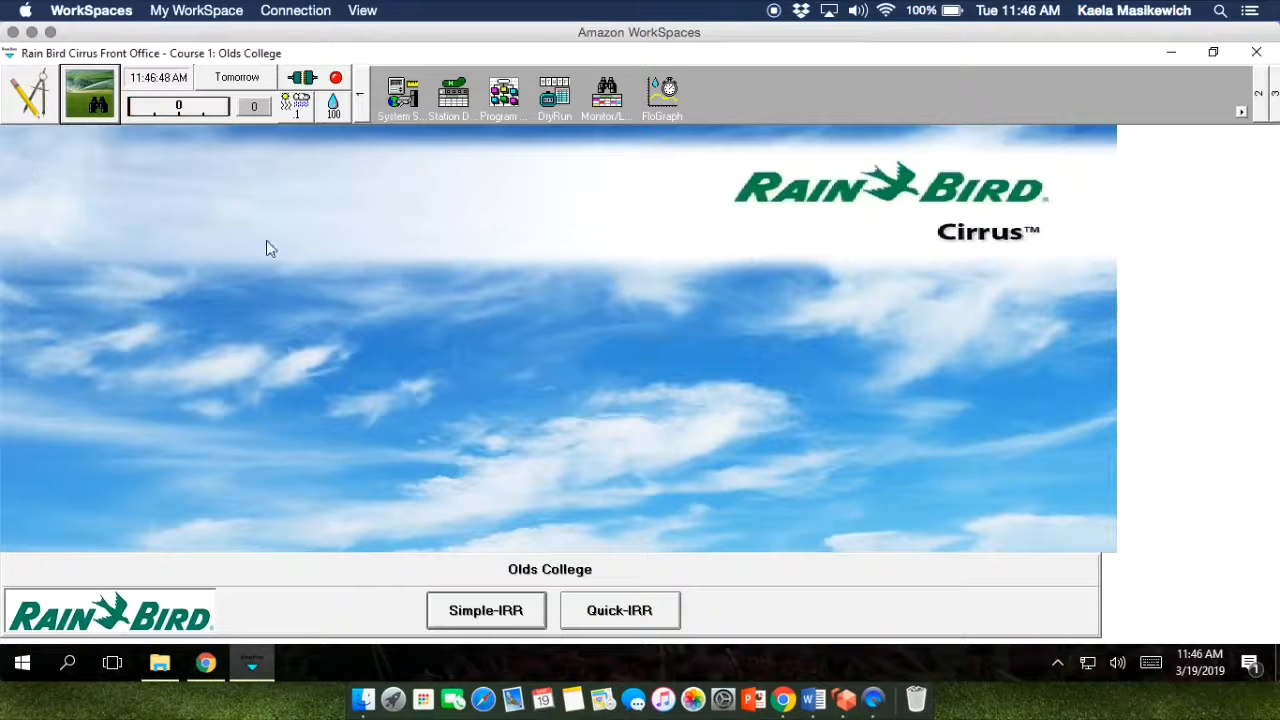
{"action": "left_click", "coordinate": [402, 95]}
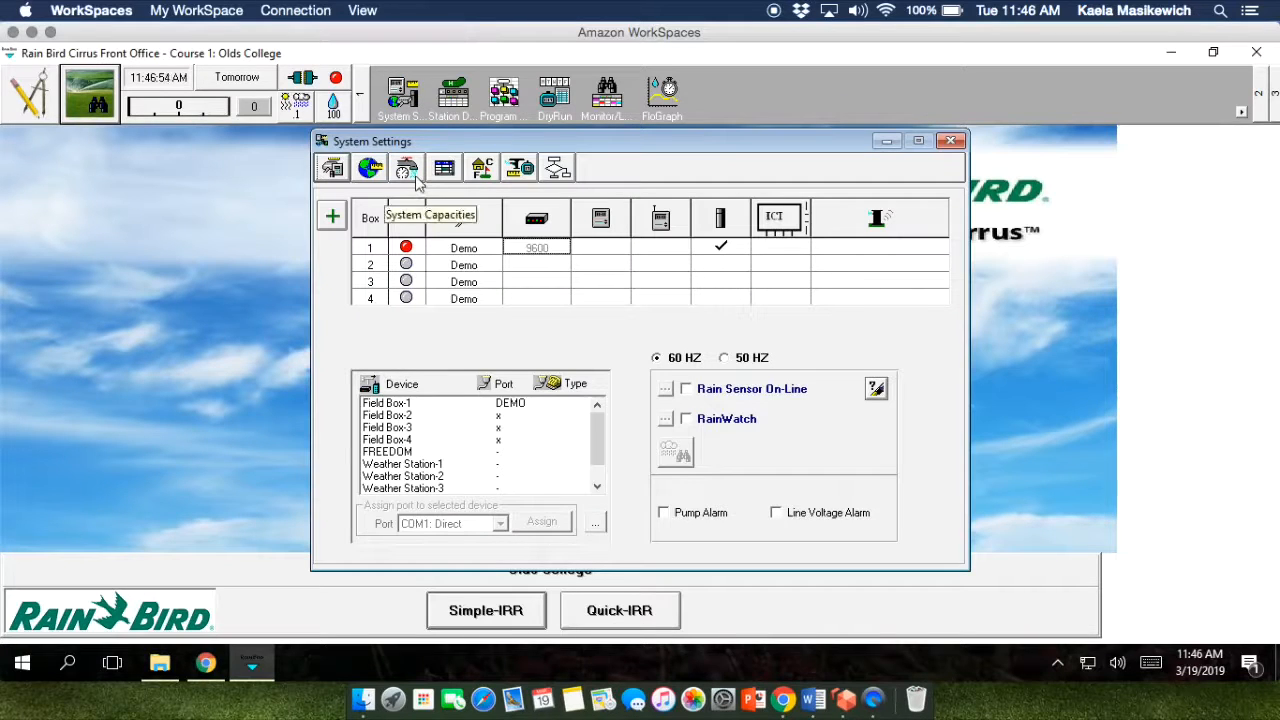
{"action": "left_click", "coordinate": [406, 170]}
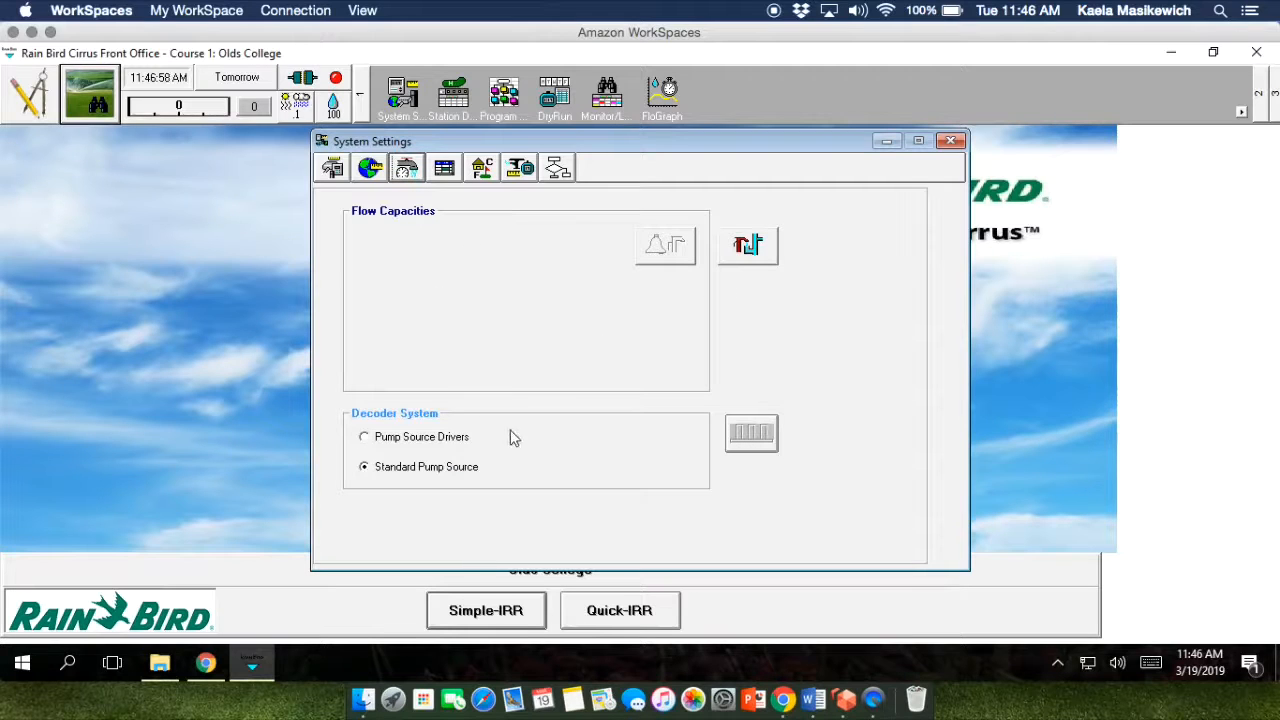
{"action": "left_click", "coordinate": [746, 248]}
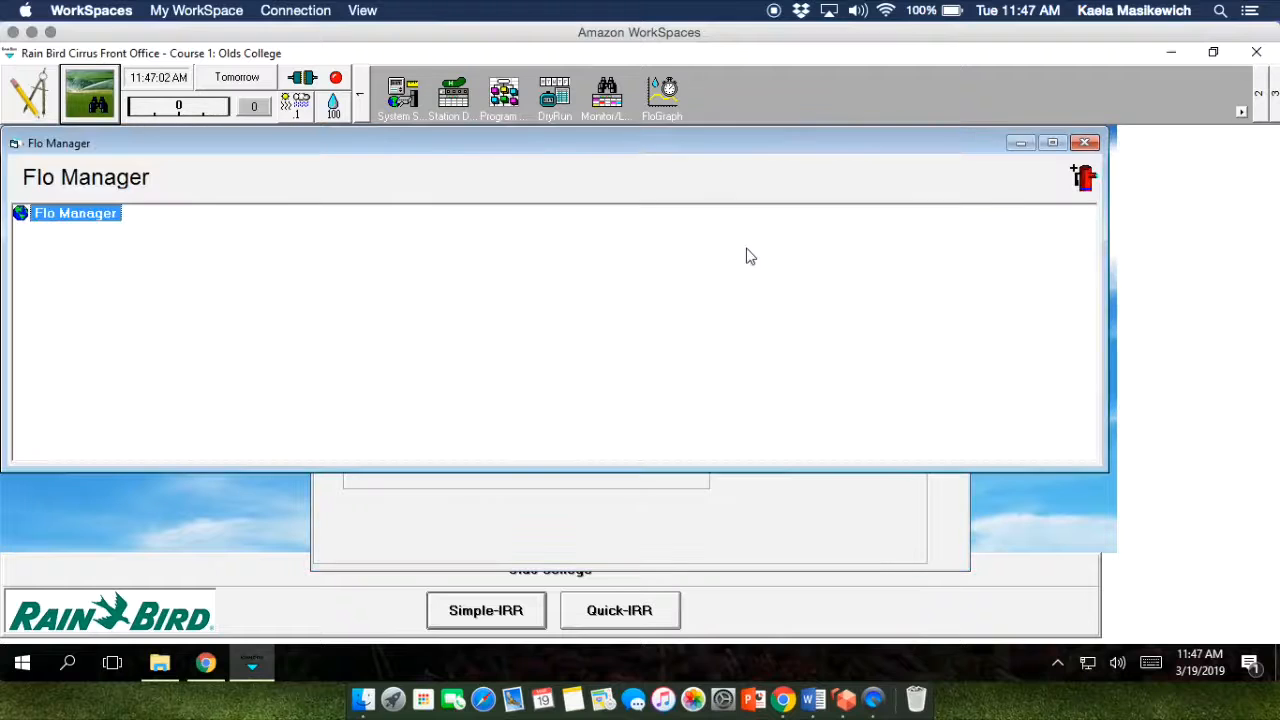
Step: Add a pump named Pumpy with a level 1 capacity of 1200 gpm, then close the Flo Manager and System Settings
{"action": "right_click", "coordinate": [82, 222]}
{"action": "left_click", "coordinate": [126, 230]}
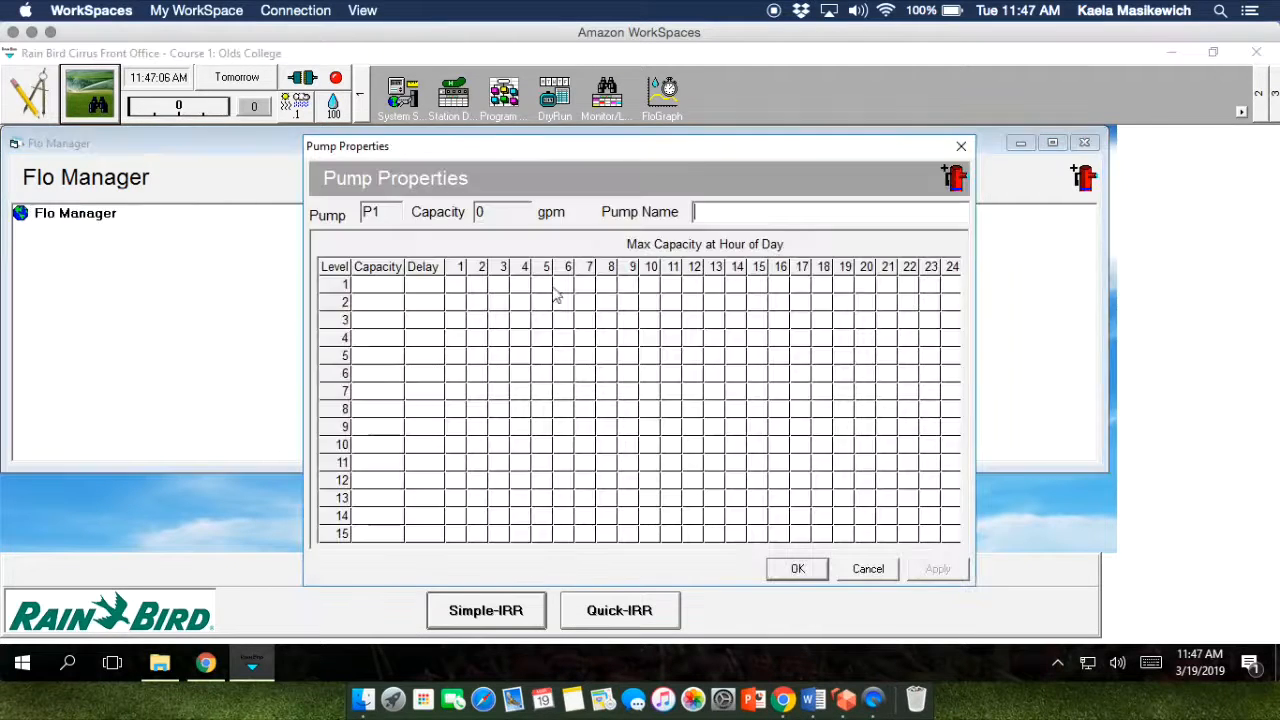
{"action": "type", "text": "Pump"}
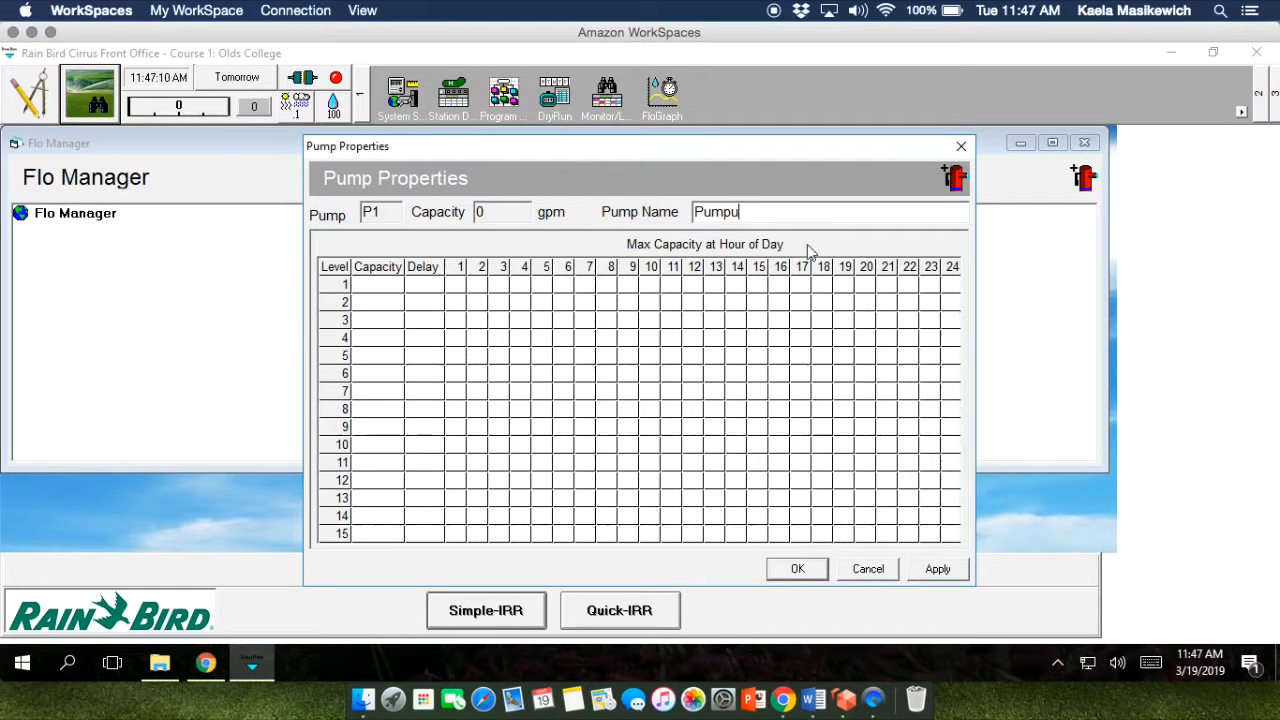
{"action": "type", "text": "y"}
{"action": "type", "text": "1200"}
{"action": "left_click", "coordinate": [932, 572]}
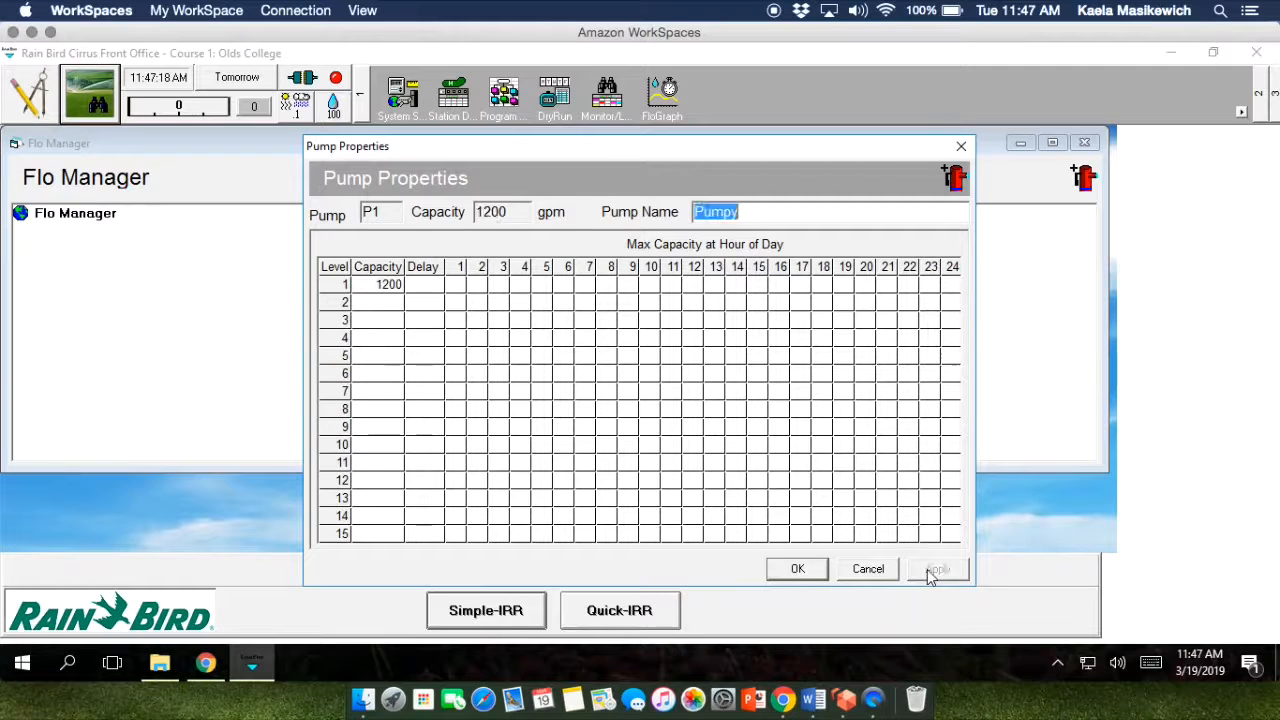
{"action": "left_click", "coordinate": [797, 569]}
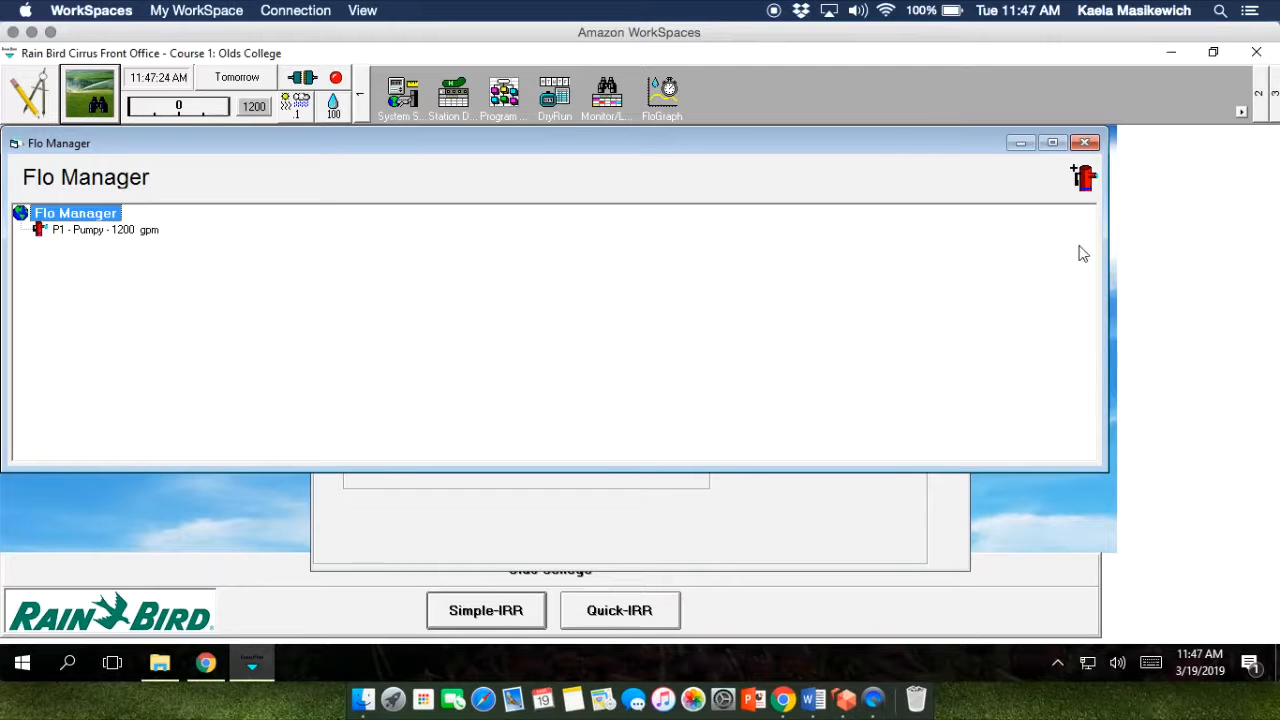
{"action": "left_click", "coordinate": [1087, 145]}
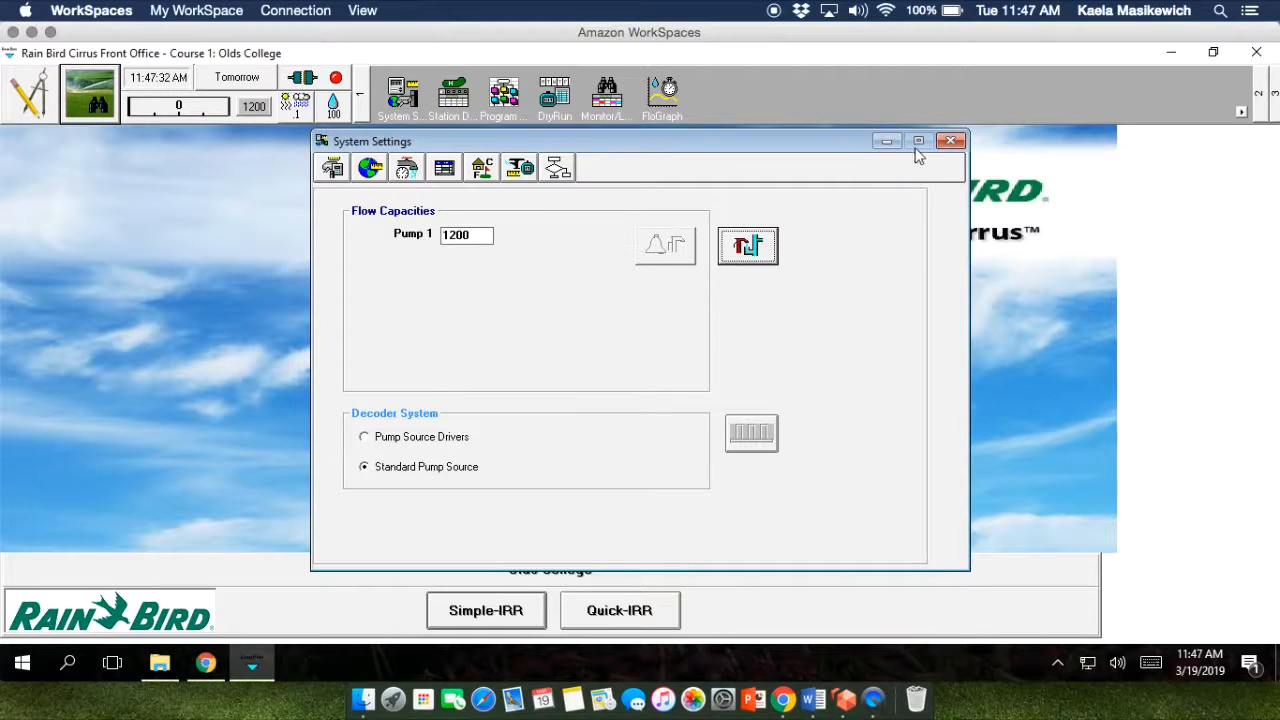
{"action": "left_click", "coordinate": [950, 140]}
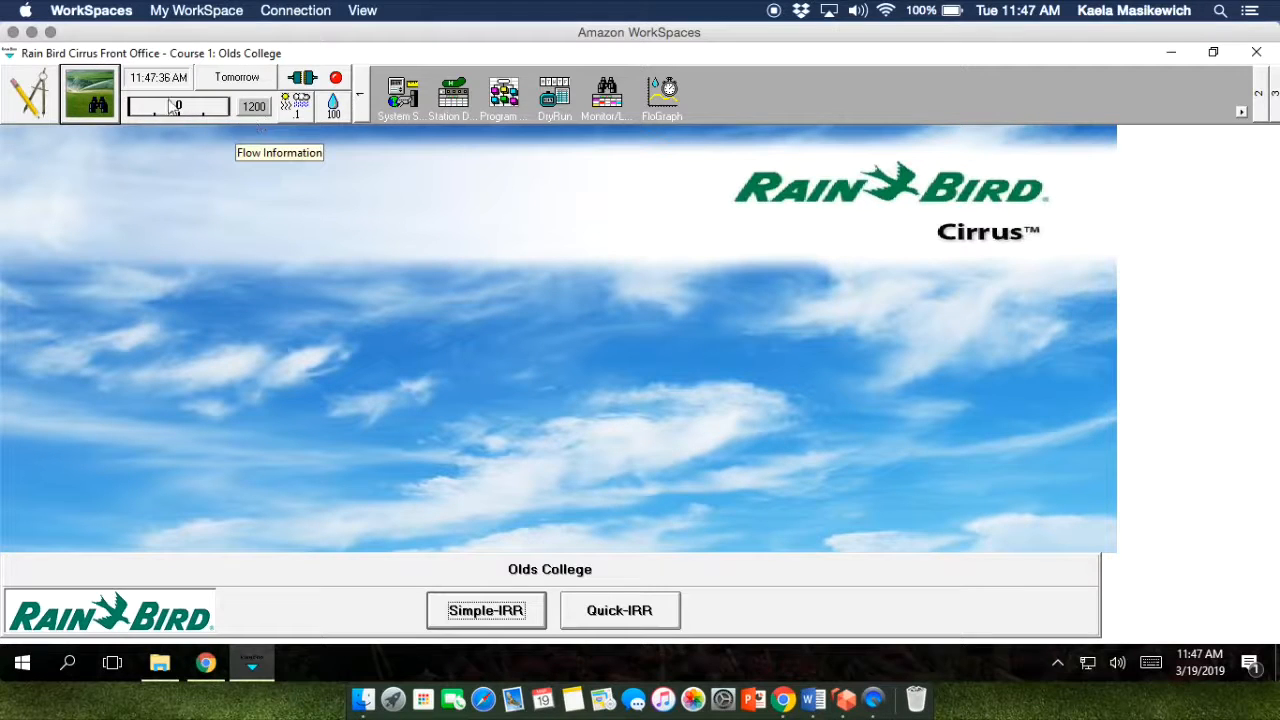
Step: Switch to Map Office's Course Monitor and start station 1A on hole 13's green with a run time of 4
{"action": "left_click", "coordinate": [88, 94]}
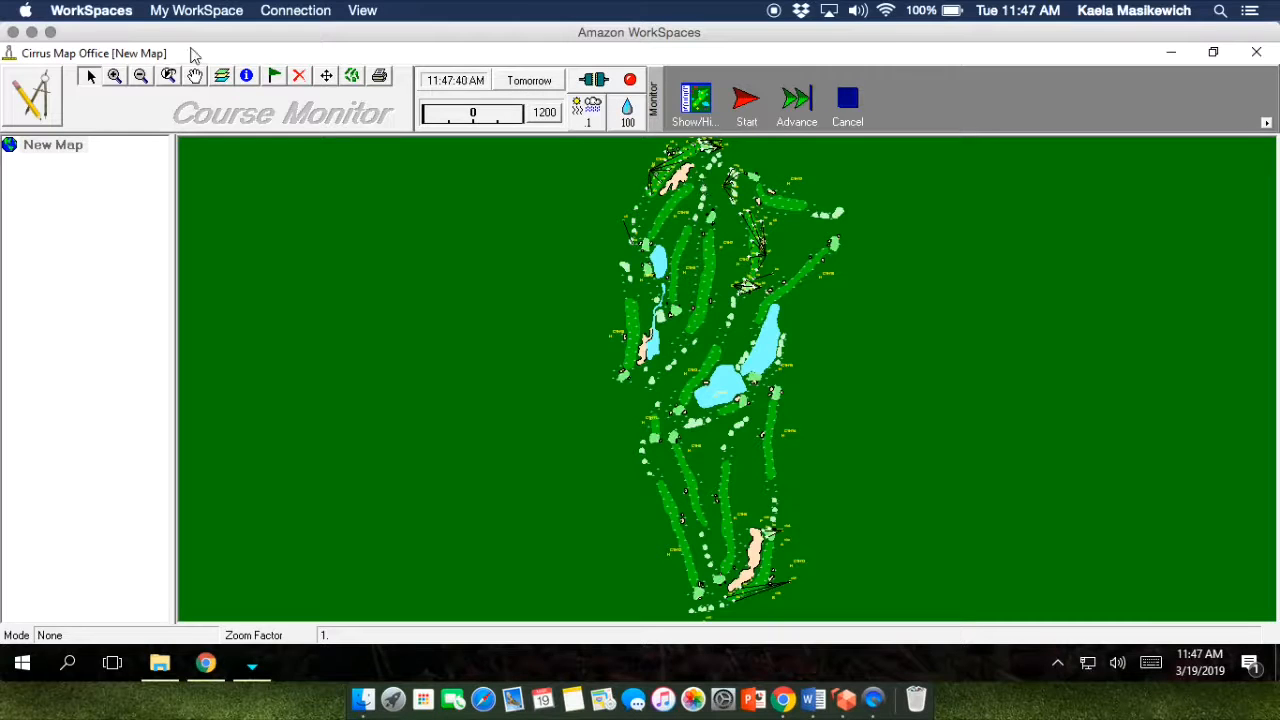
{"action": "left_click", "coordinate": [116, 77]}
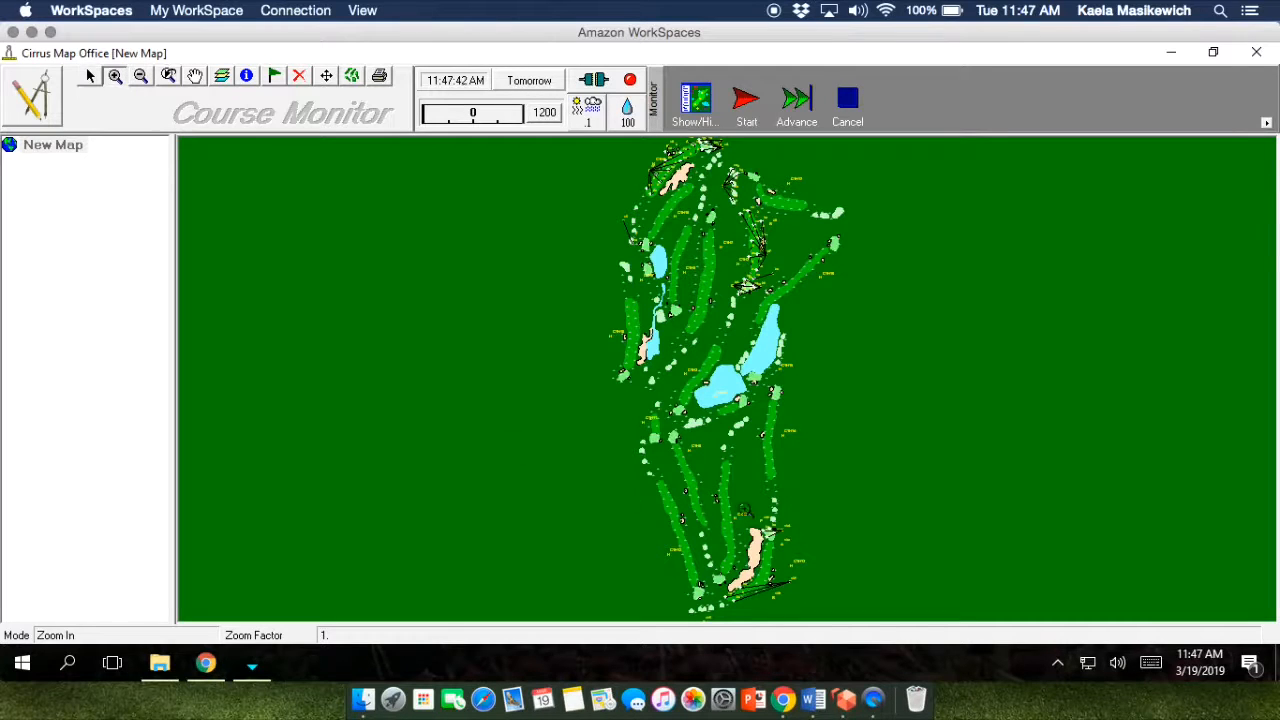
{"action": "left_click_drag", "start_coordinate": [731, 491], "coordinate": [840, 587]}
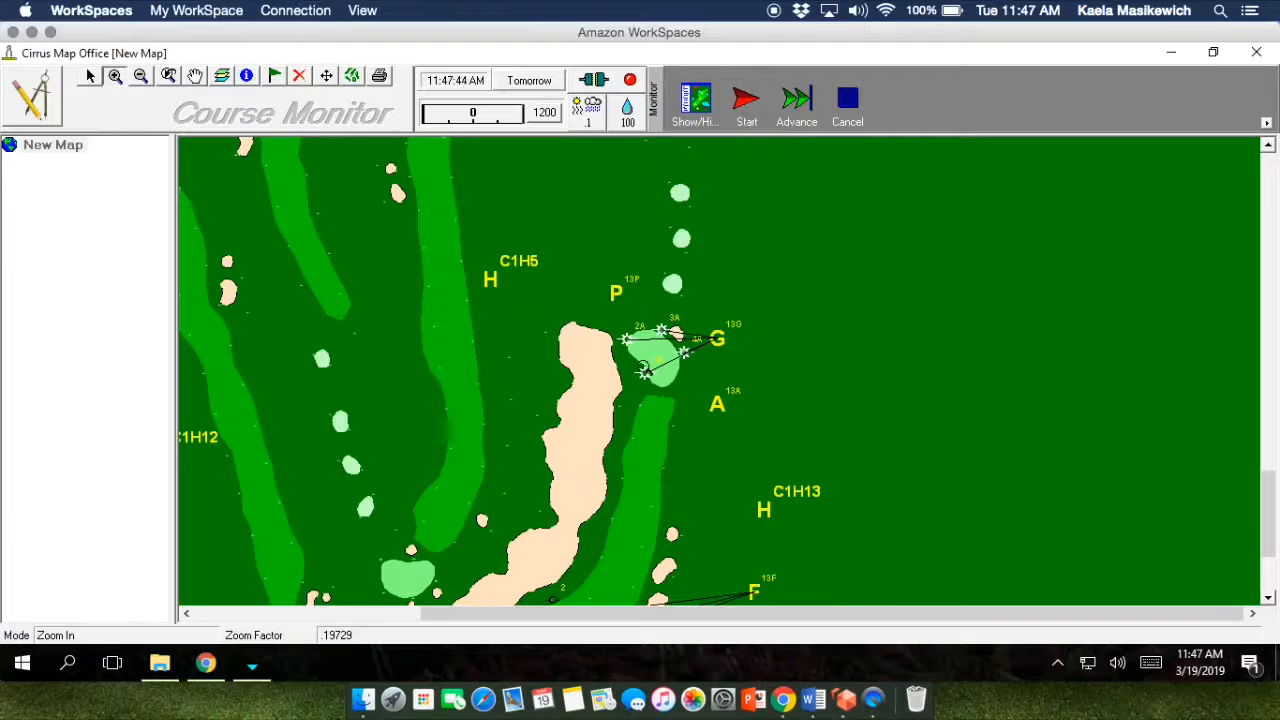
{"action": "left_click_drag", "start_coordinate": [575, 289], "coordinate": [744, 434]}
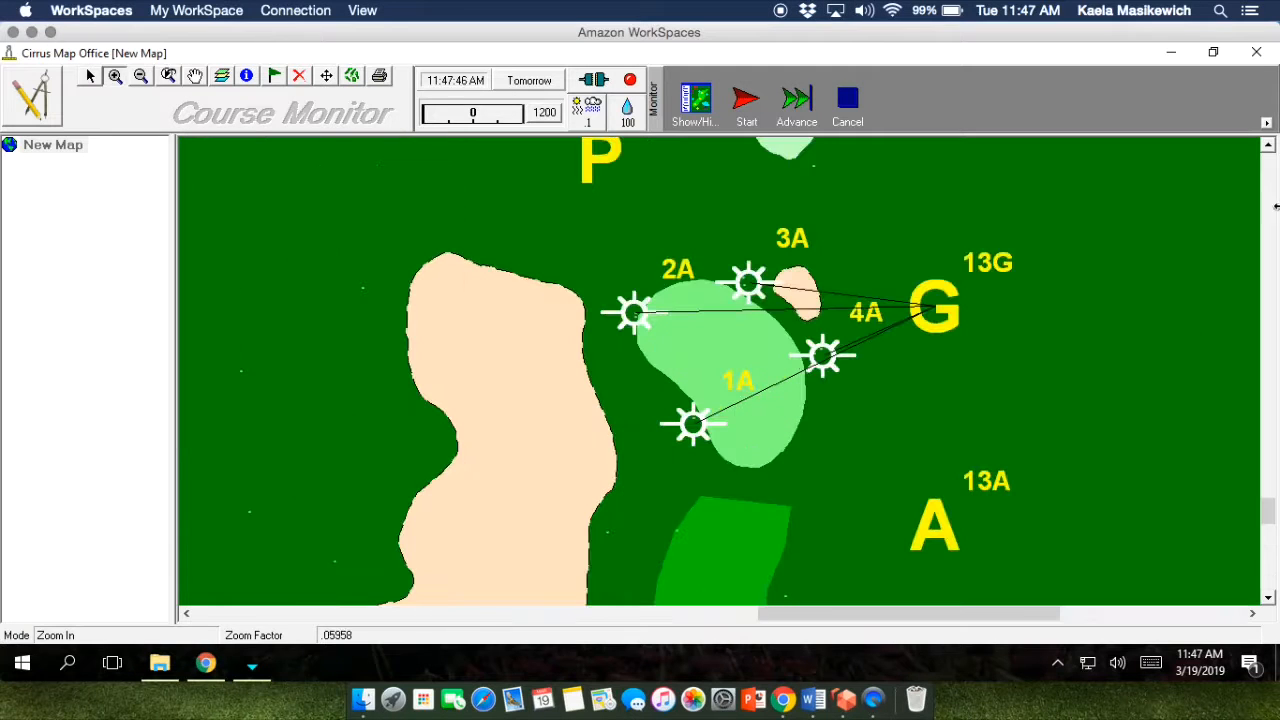
{"action": "left_click", "coordinate": [1267, 146]}
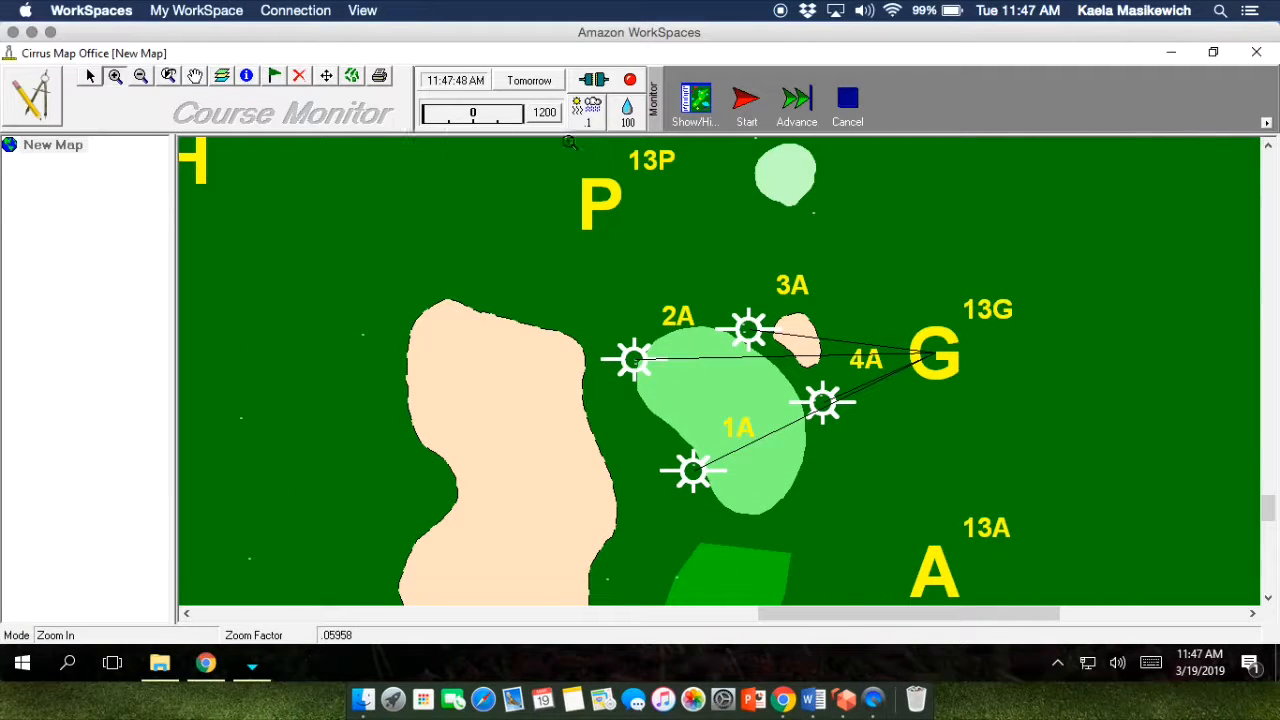
{"action": "left_click", "coordinate": [90, 76]}
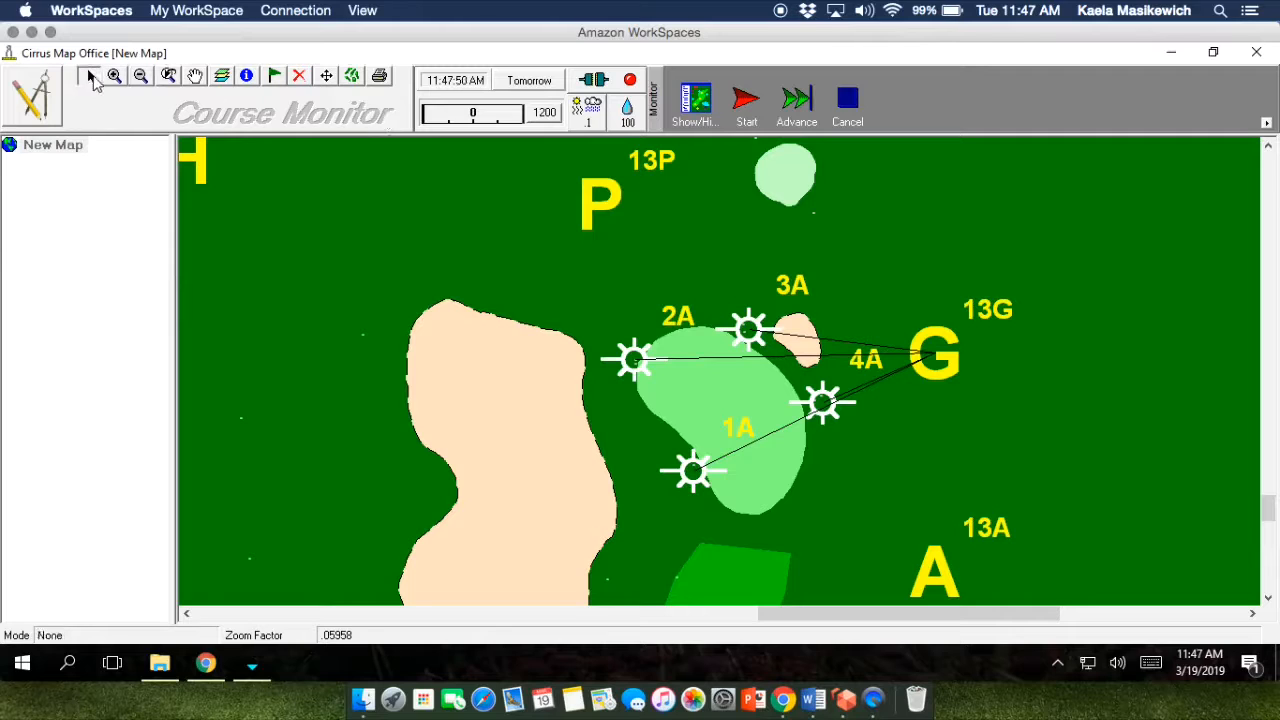
{"action": "left_click", "coordinate": [690, 467]}
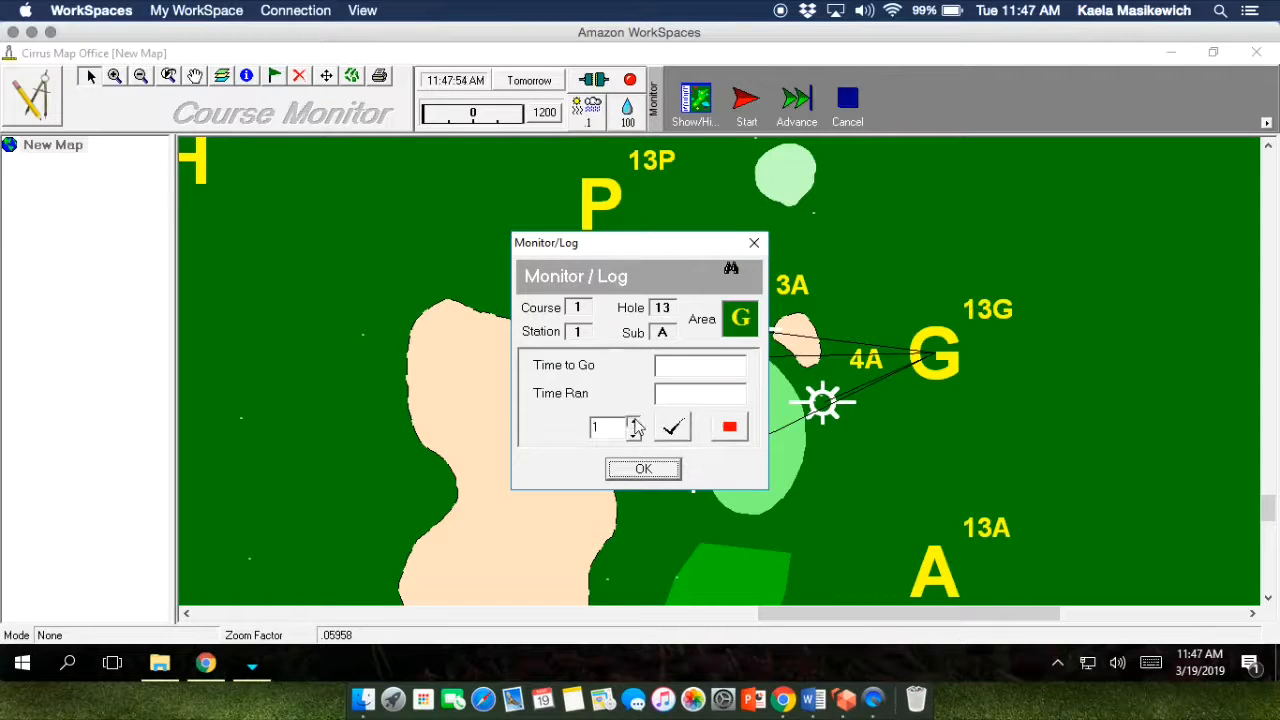
{"action": "left_click", "coordinate": [634, 421]}
{"action": "left_click", "coordinate": [634, 421]}
{"action": "left_click", "coordinate": [634, 421]}
{"action": "left_click", "coordinate": [672, 427]}
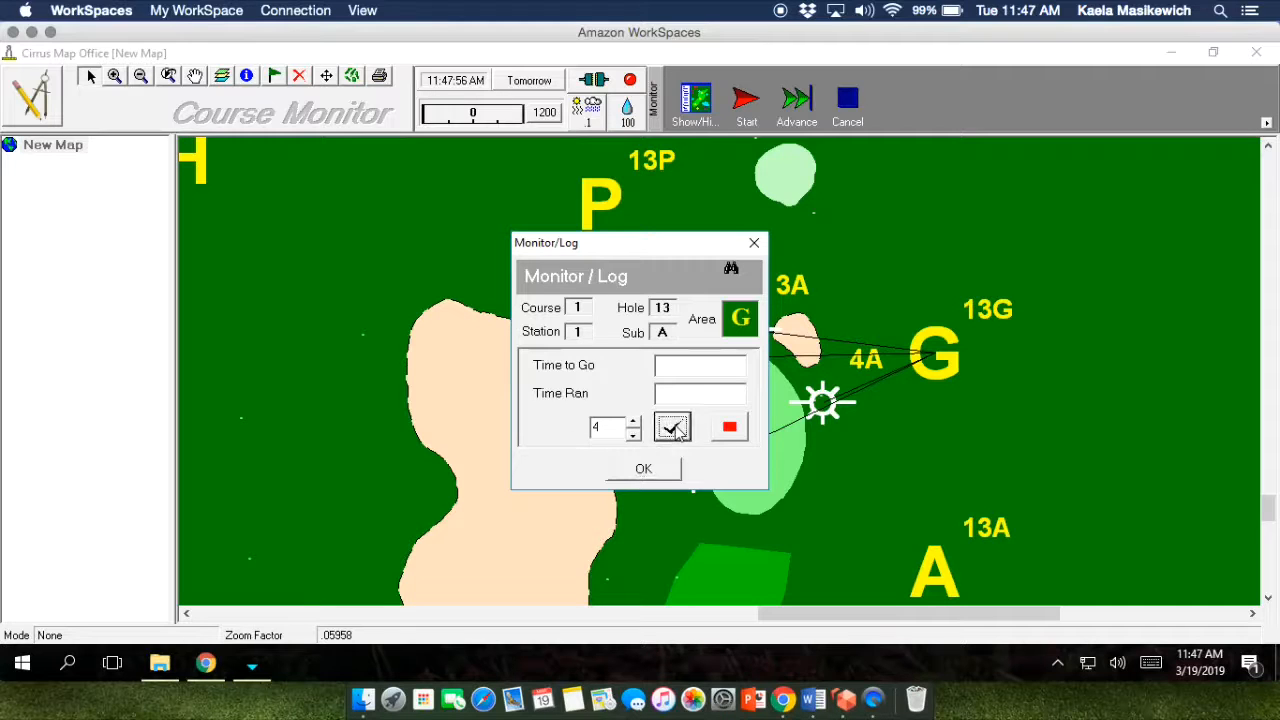
{"action": "left_click", "coordinate": [663, 470]}
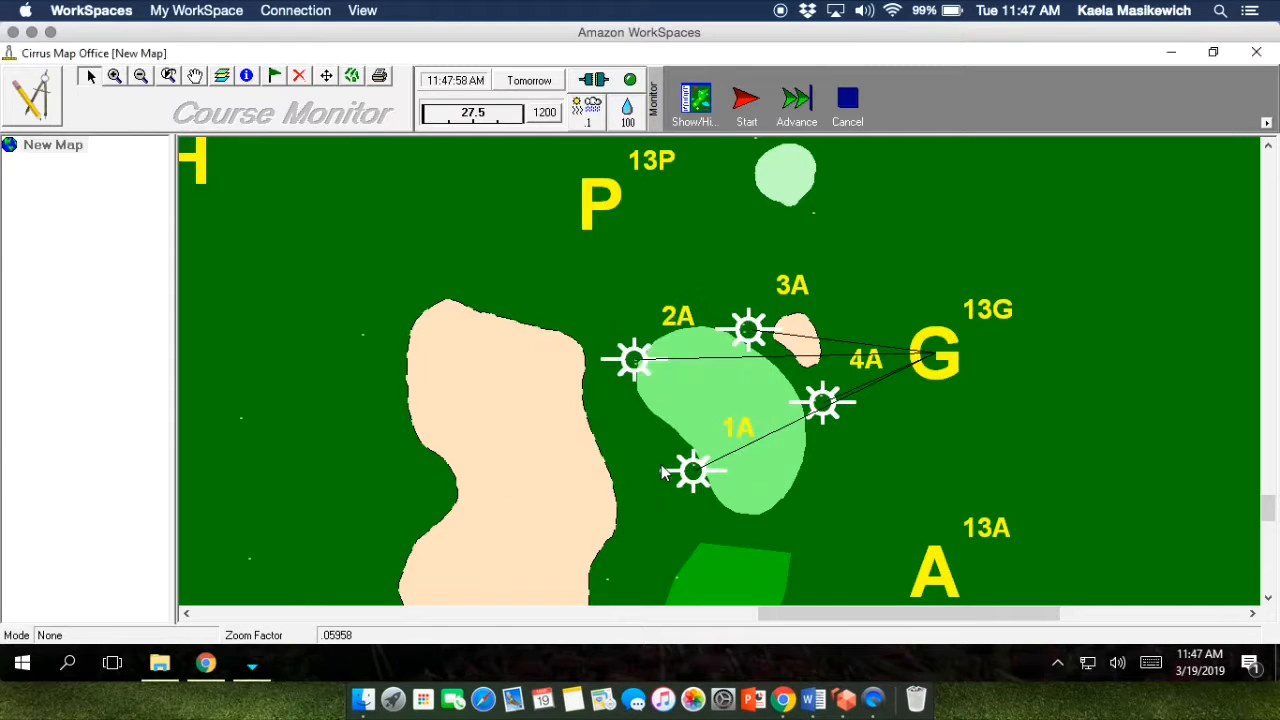
{"action": "left_click", "coordinate": [713, 469]}
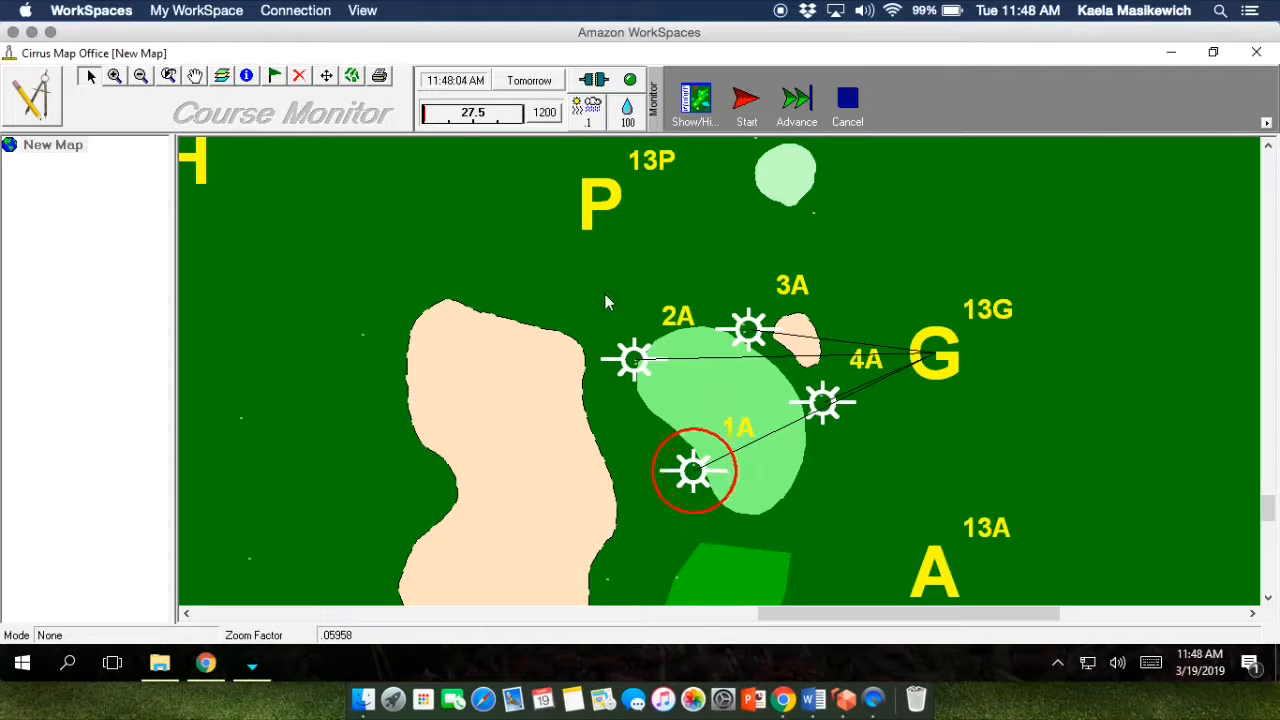
Step: Check hole 13's Greens stations in the Front Office course log, then return to the course map
{"action": "left_click", "coordinate": [50, 100]}
{"action": "left_click", "coordinate": [28, 158]}
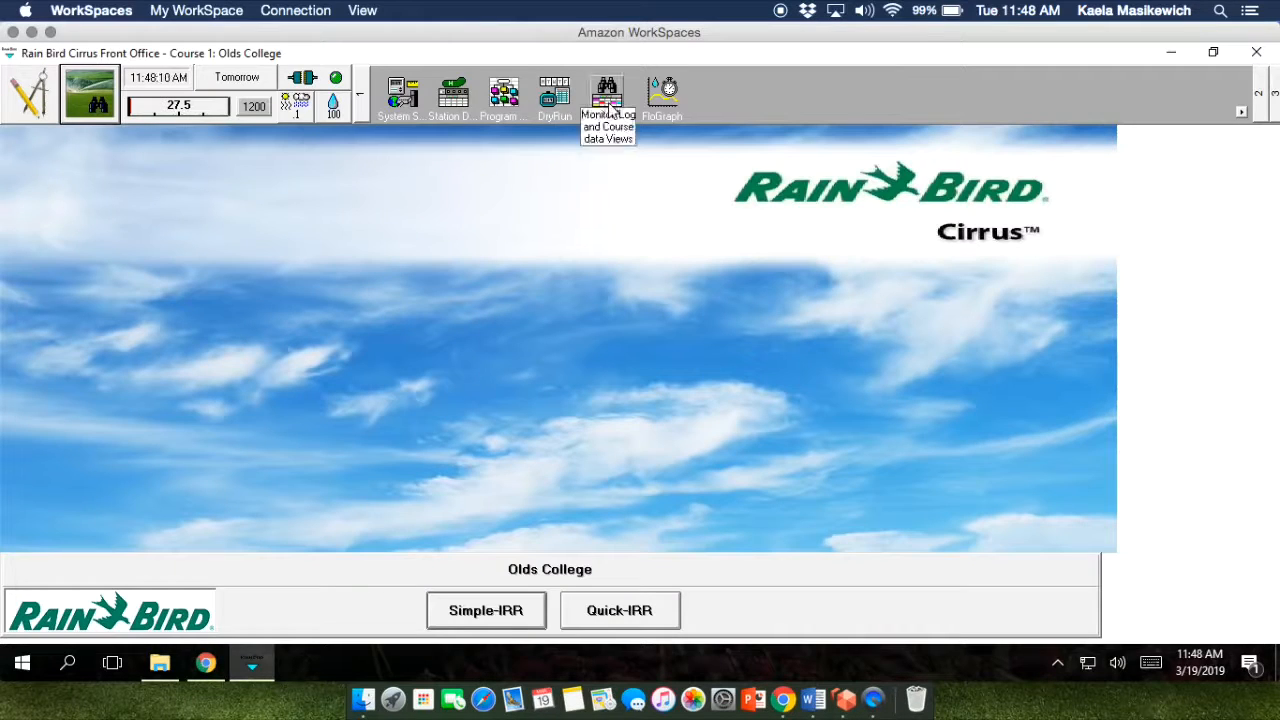
{"action": "left_click", "coordinate": [612, 108]}
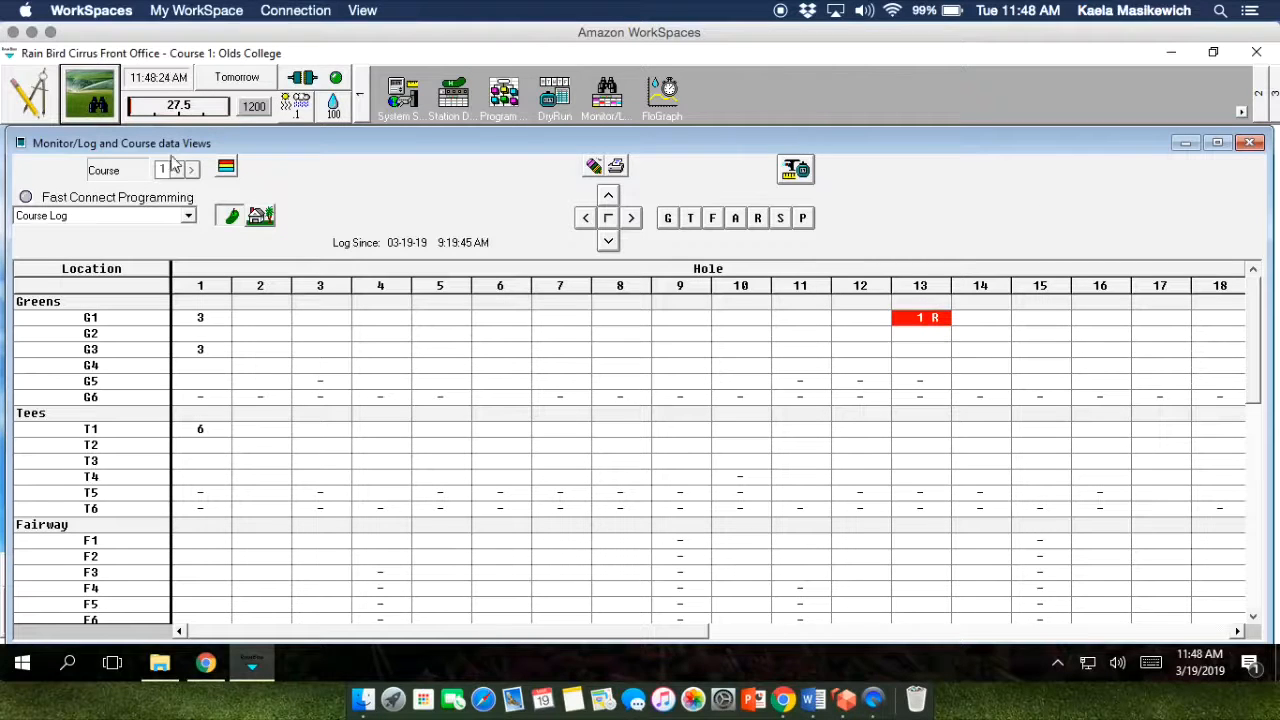
{"action": "left_click", "coordinate": [1249, 143]}
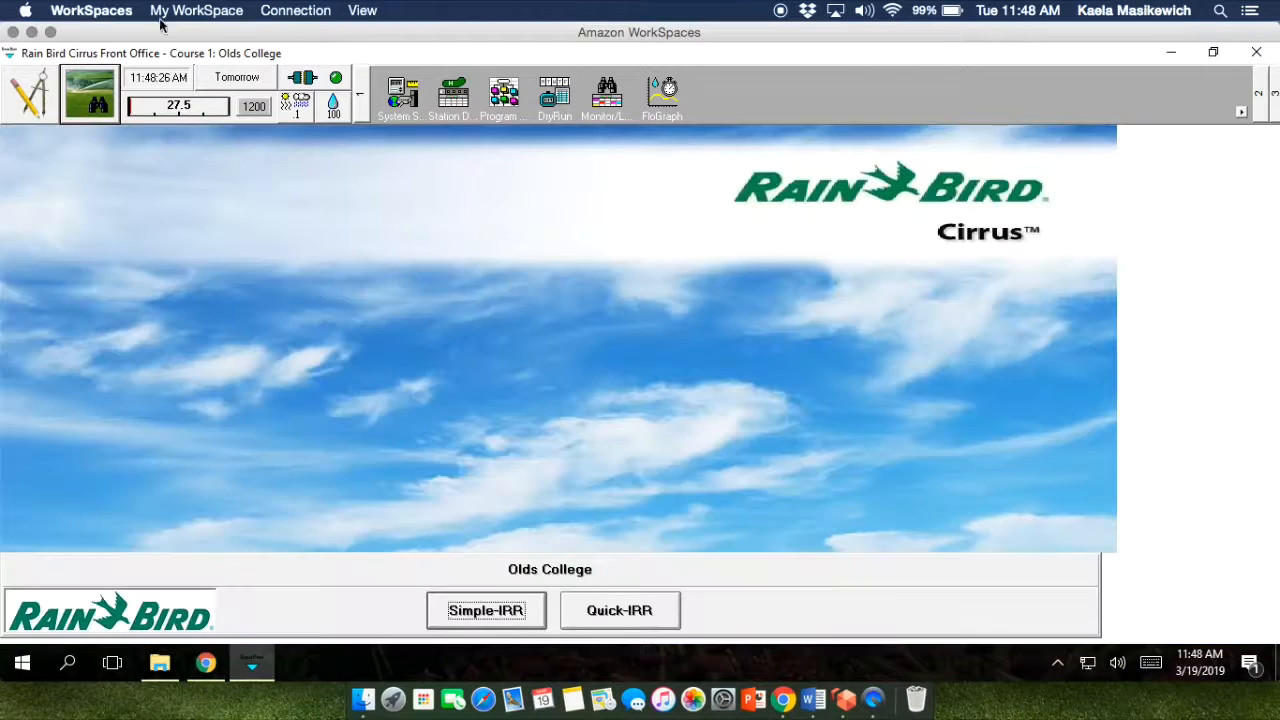
{"action": "left_click", "coordinate": [102, 94]}
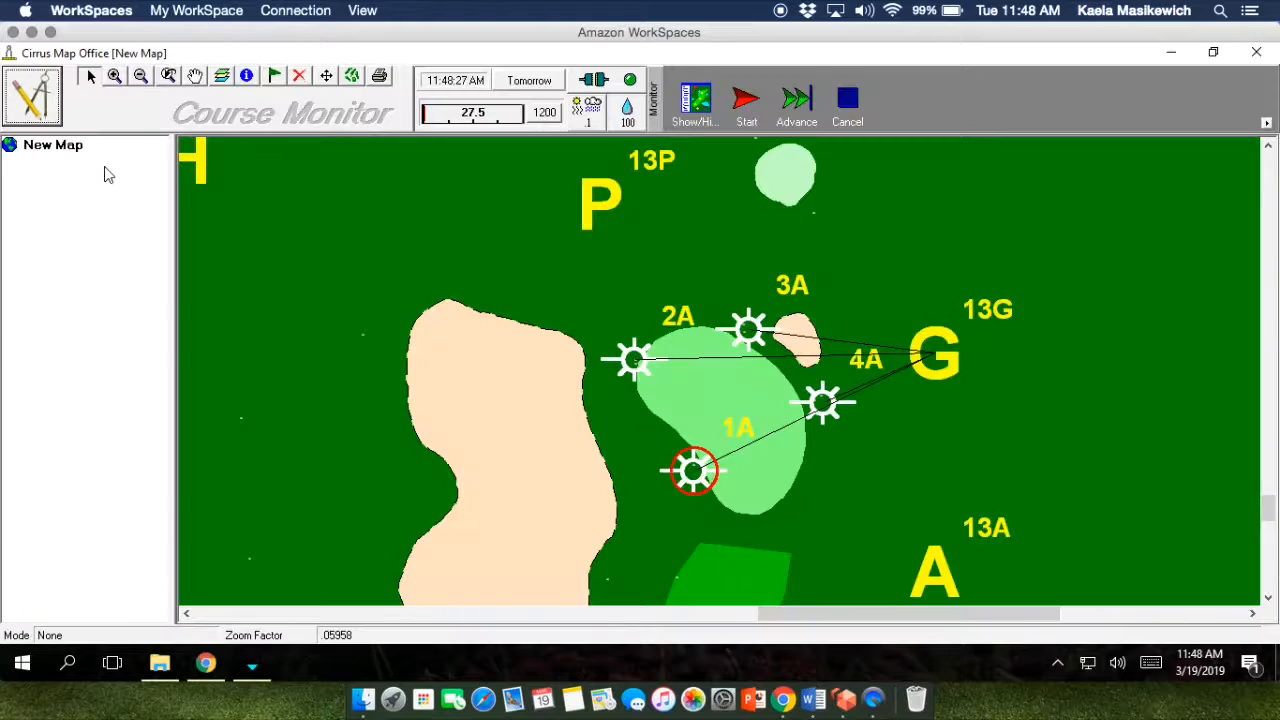
Step: Open the device data of hole 13's green station 3A in Course Monitor and review its address and run time data
{"action": "left_click", "coordinate": [50, 113]}
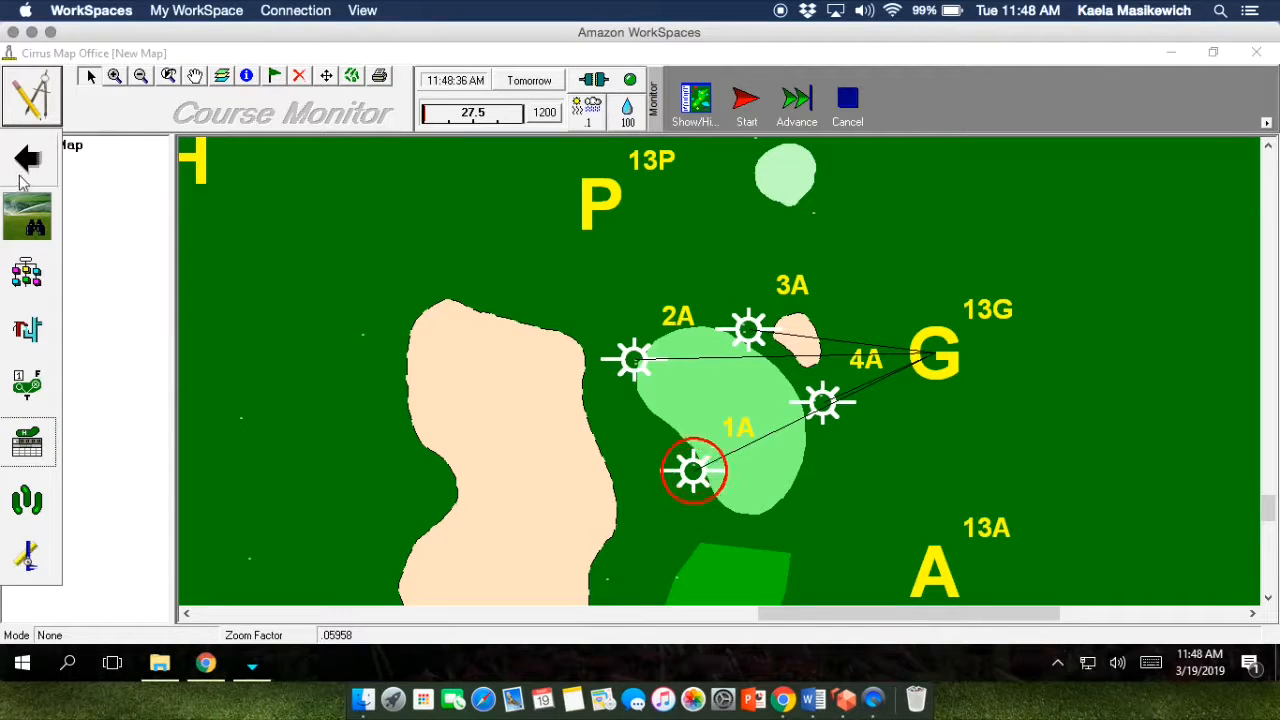
{"action": "left_click", "coordinate": [35, 224]}
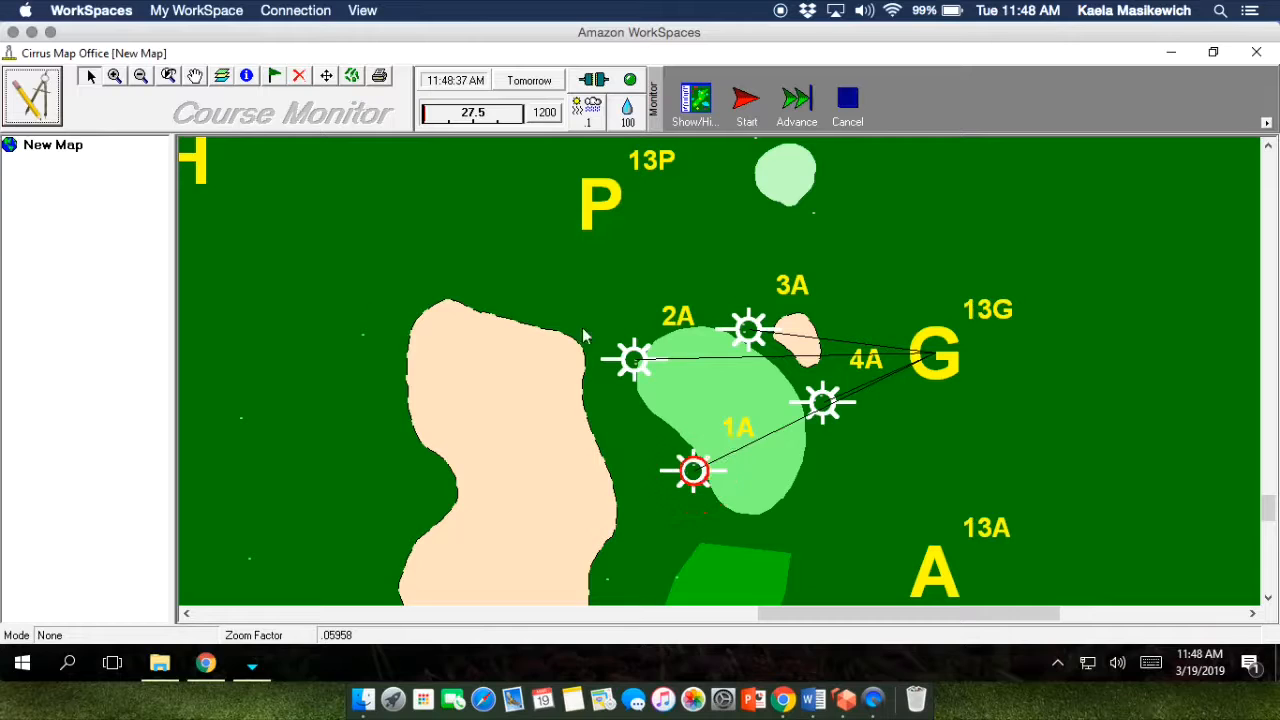
{"action": "right_click", "coordinate": [757, 346]}
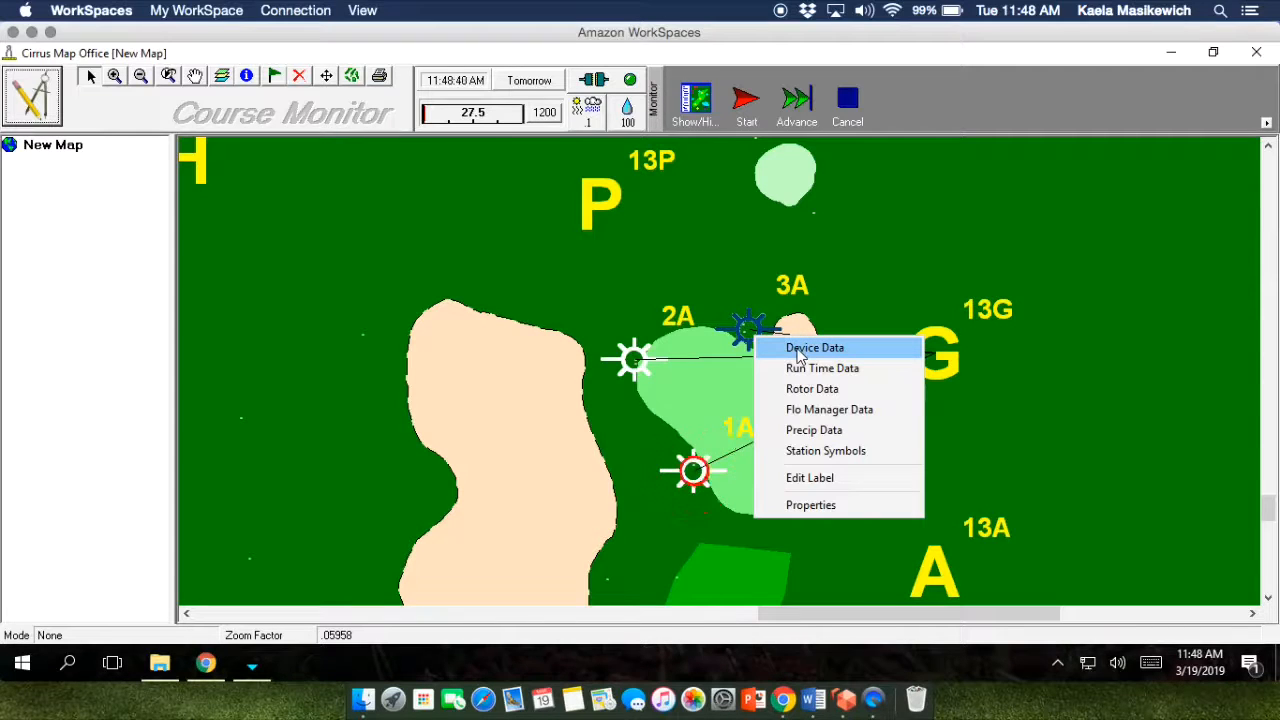
{"action": "left_click", "coordinate": [800, 350]}
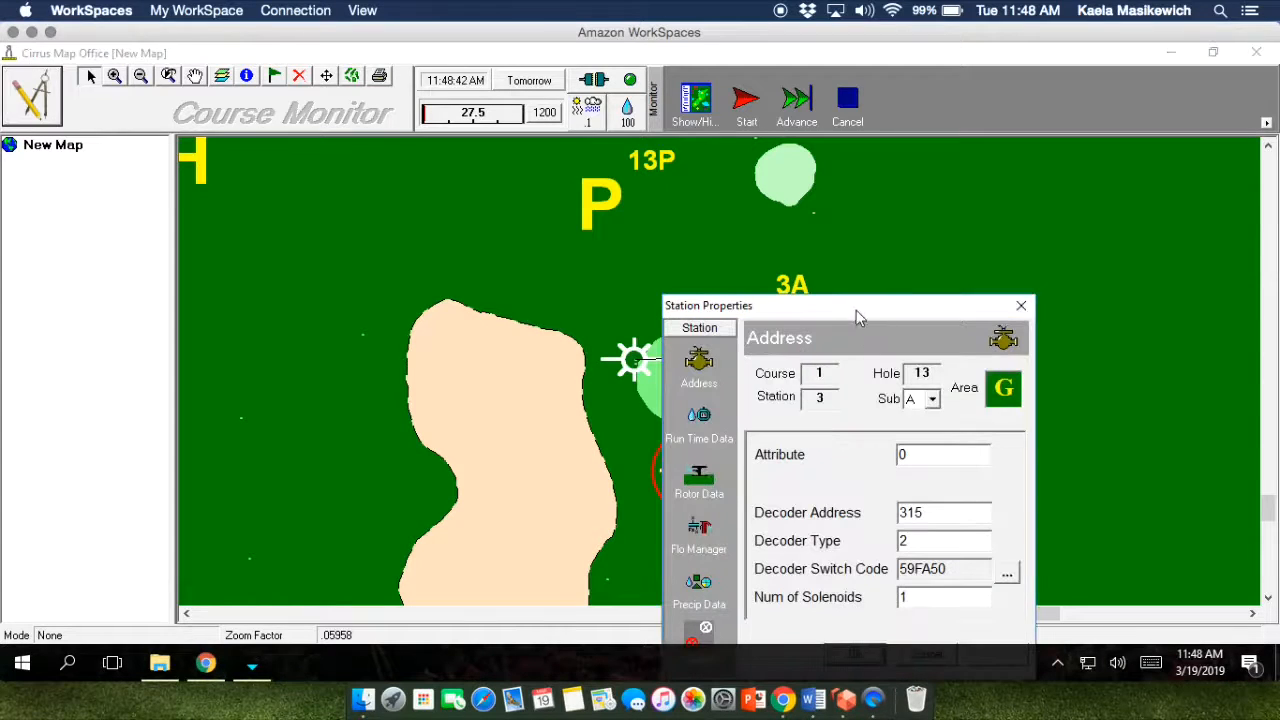
{"action": "left_click_drag", "start_coordinate": [856, 310], "coordinate": [860, 182]}
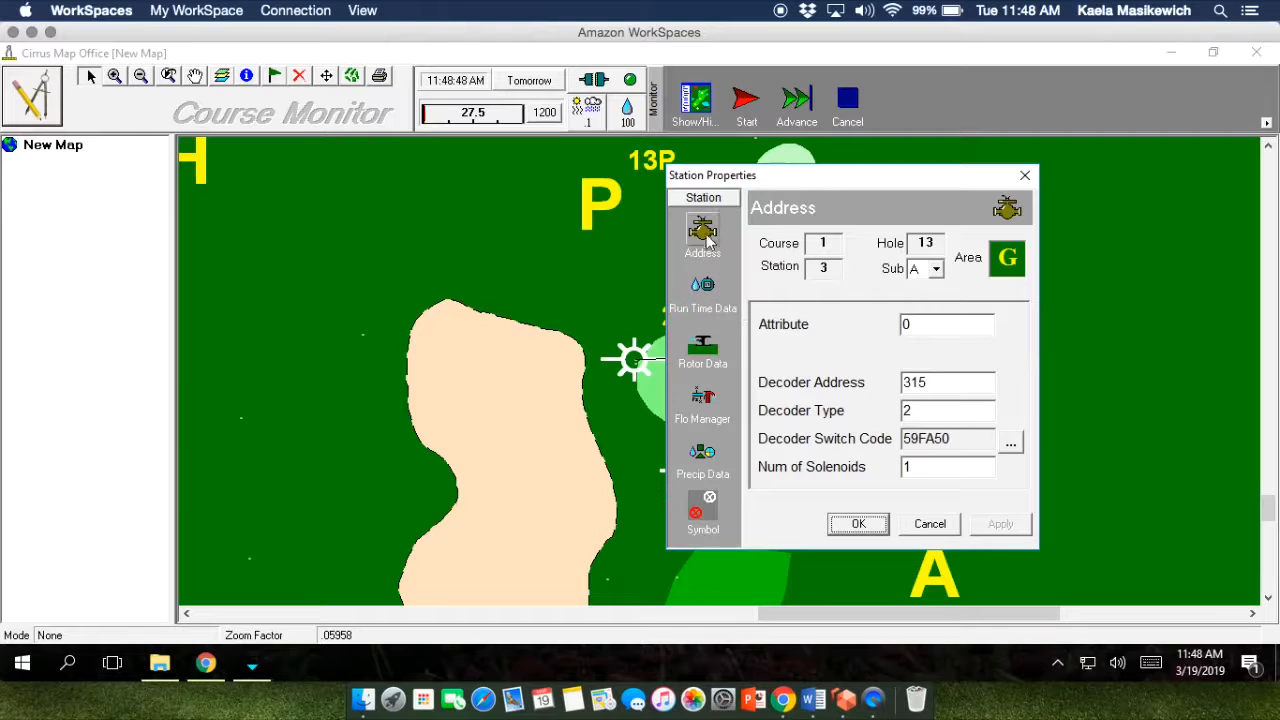
{"action": "left_click", "coordinate": [702, 290]}
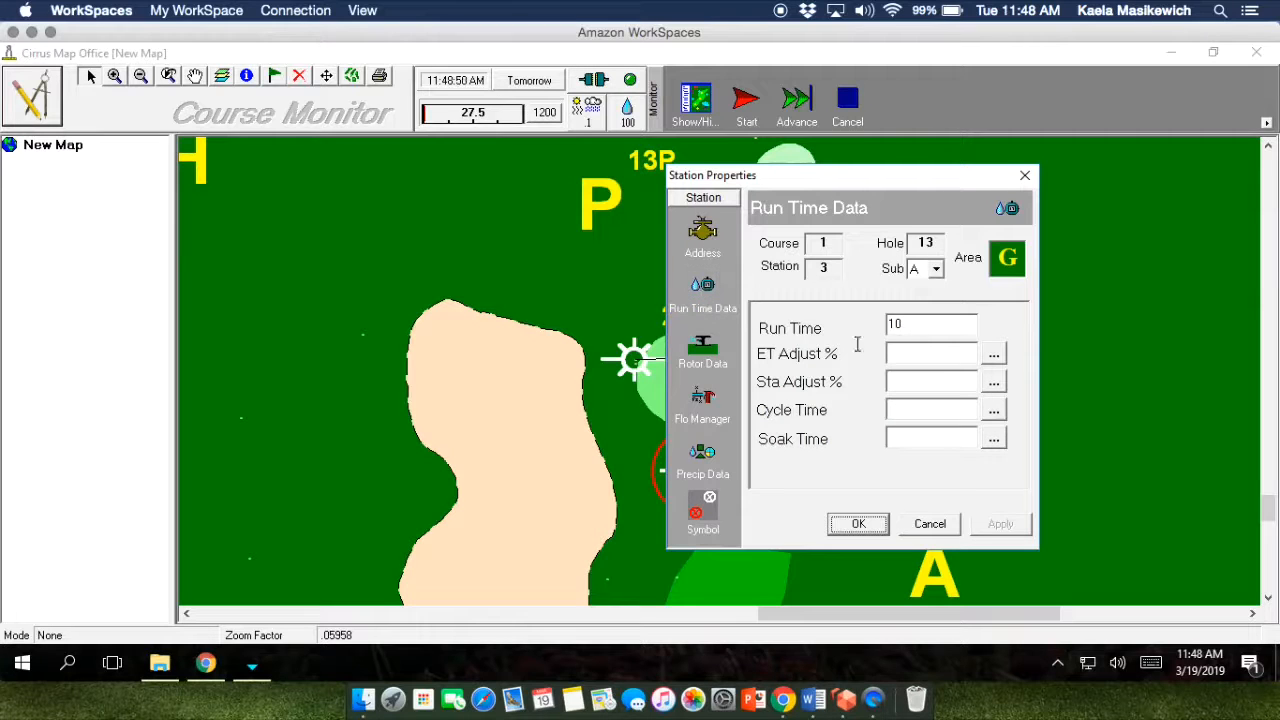
Step: Change station 3A's rotor to the Rain Bird 700 Series head with the # 40 Orange nozzle at pressure 80
{"action": "left_click", "coordinate": [700, 352]}
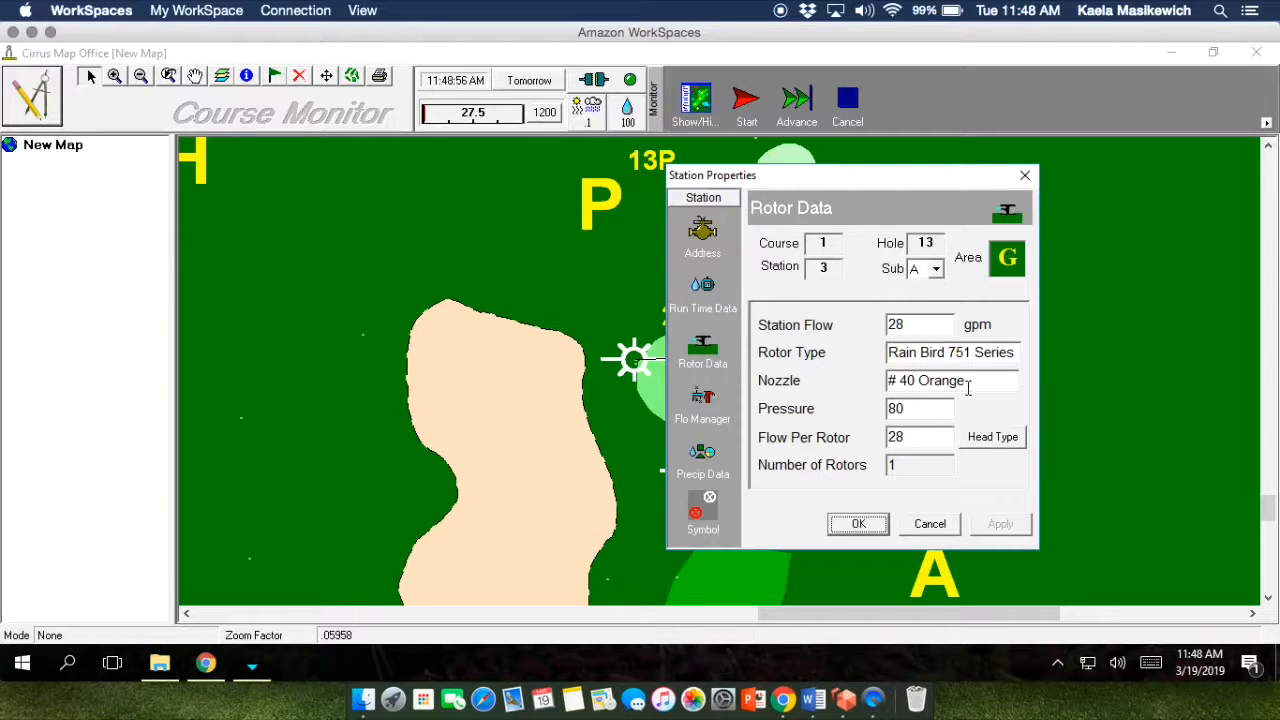
{"action": "left_click", "coordinate": [990, 437]}
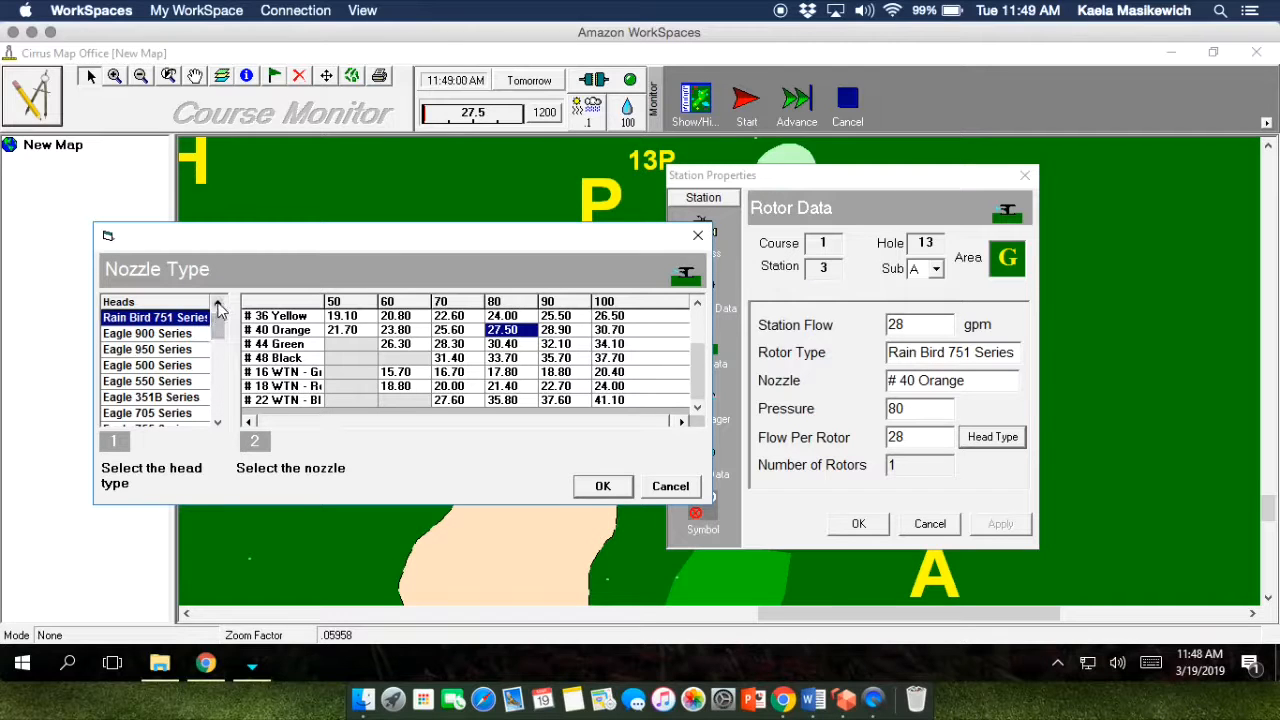
{"action": "scroll", "coordinate": [188, 330], "scroll_direction": "up", "scroll_amount": 1}
{"action": "left_click", "coordinate": [184, 318]}
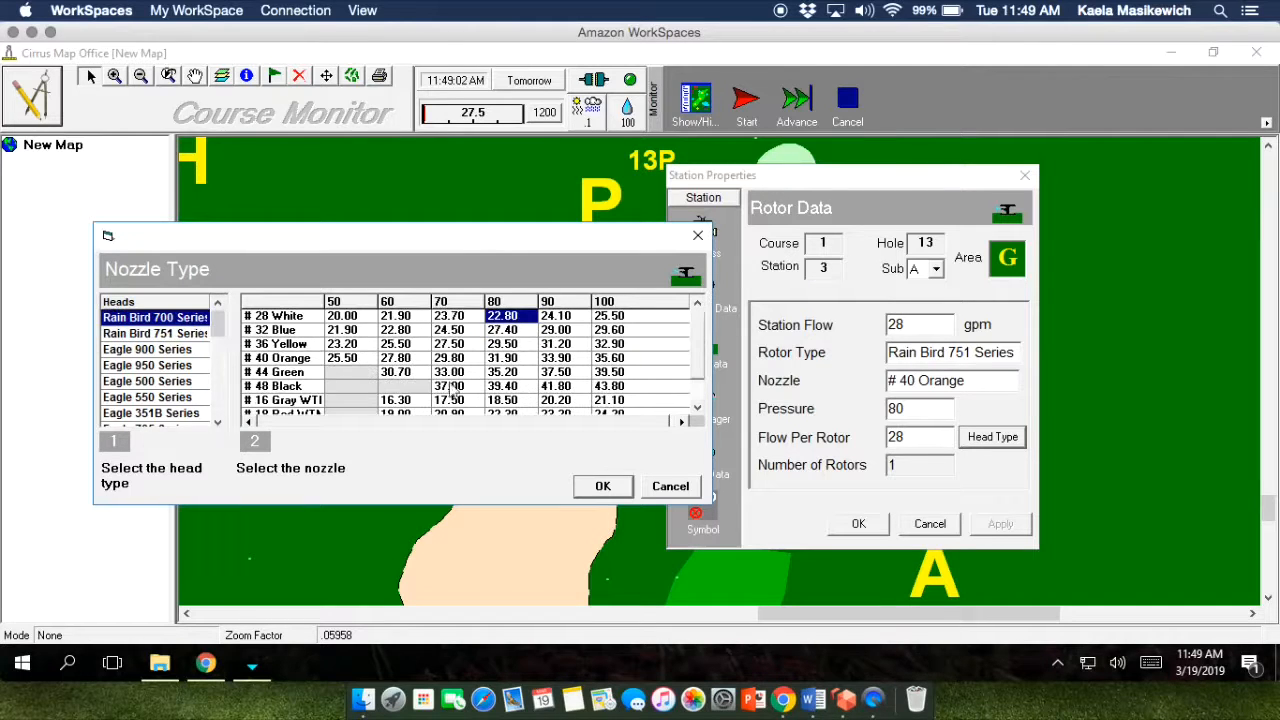
{"action": "left_click", "coordinate": [514, 360]}
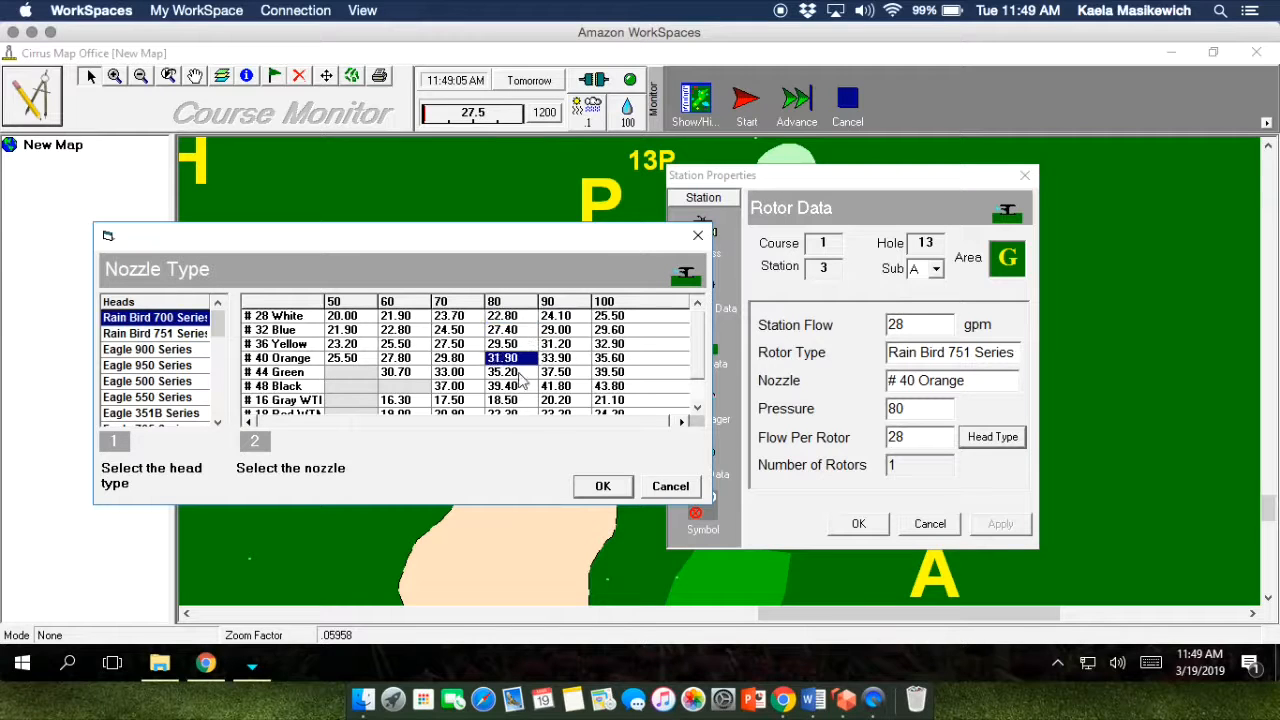
{"action": "left_click", "coordinate": [603, 487]}
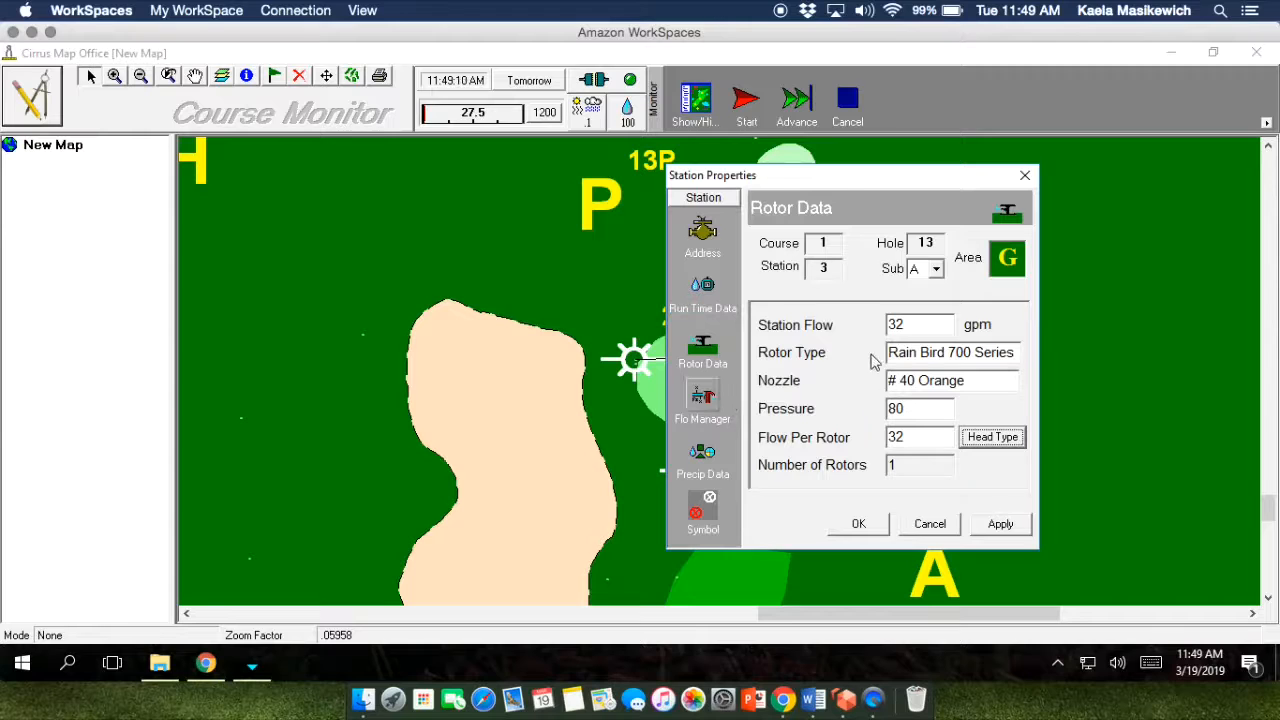
Step: Review station 3A's Flo Manager and Precip Data, then apply the property changes and close Station Properties
{"action": "left_click", "coordinate": [711, 408]}
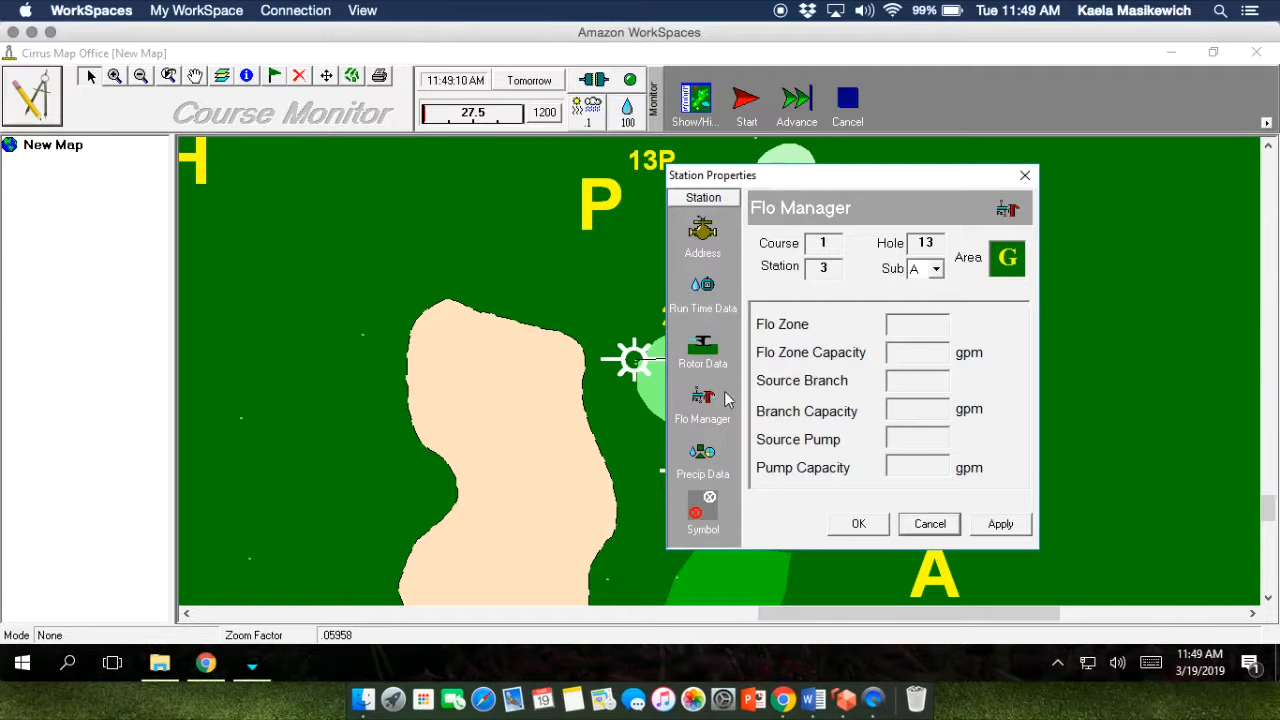
{"action": "left_click", "coordinate": [703, 458]}
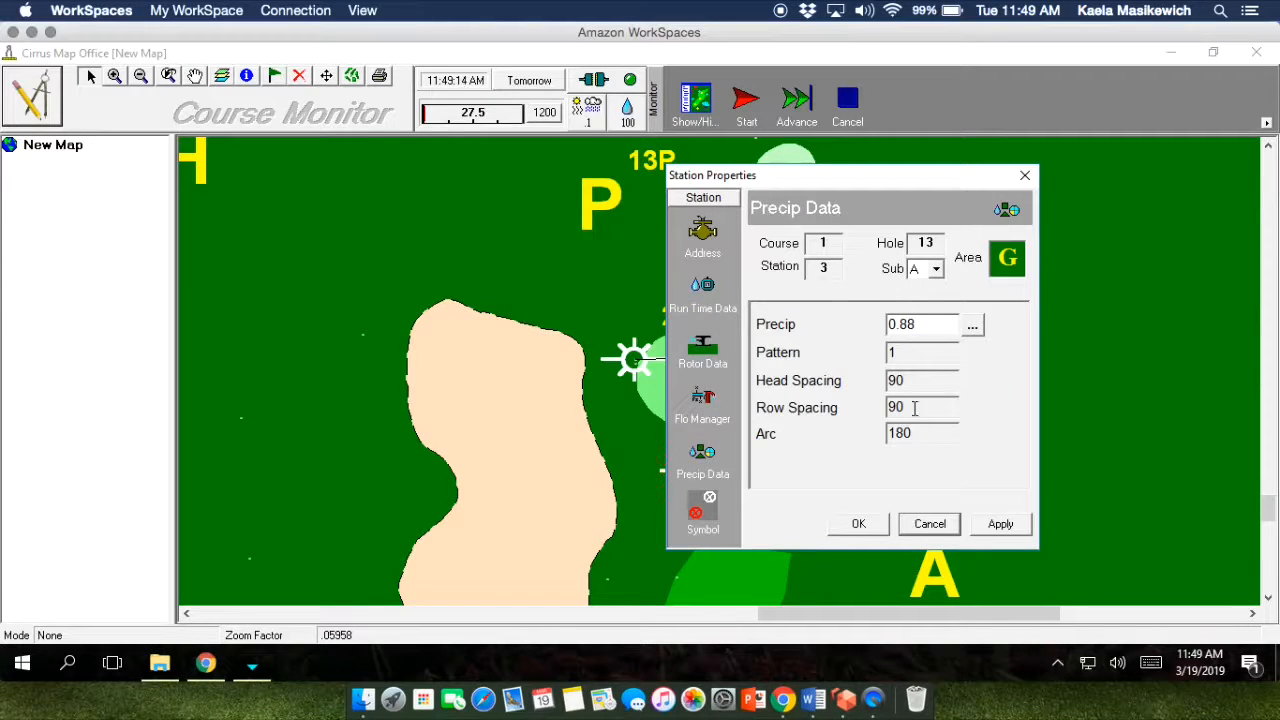
{"action": "left_click", "coordinate": [1001, 524]}
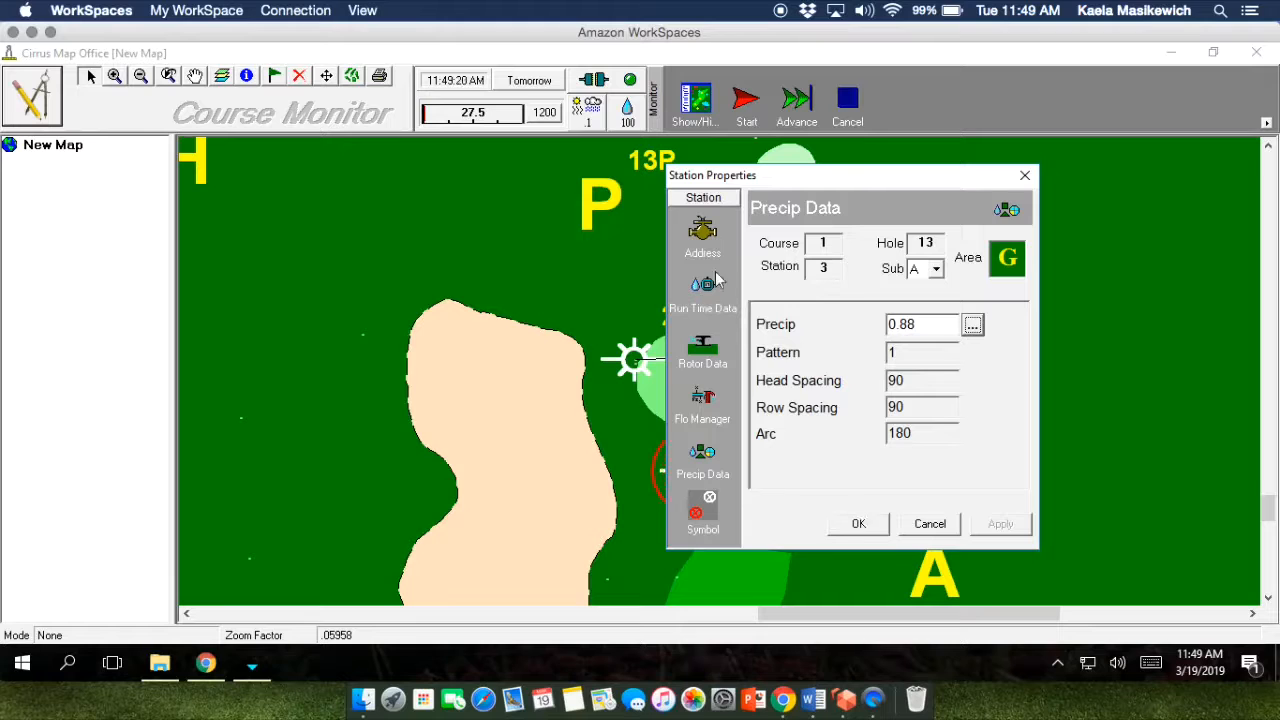
{"action": "left_click", "coordinate": [862, 524]}
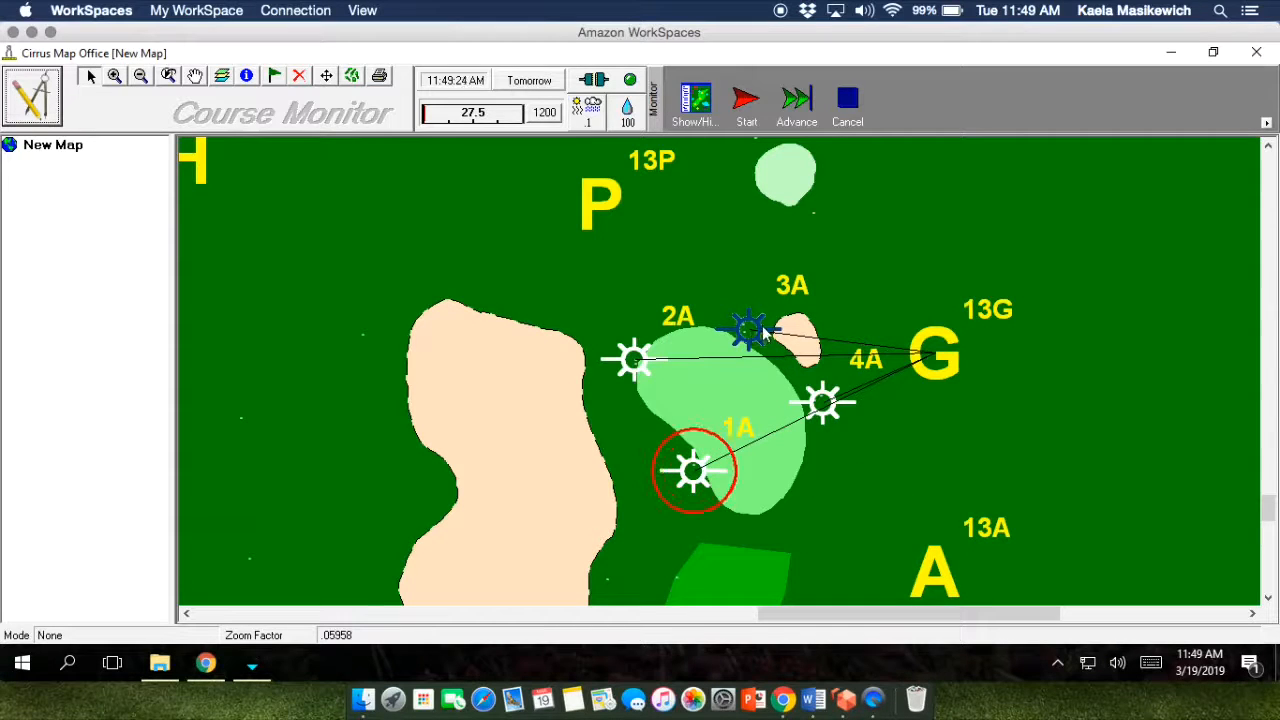
Step: Check the Monitor/Log of green station 3A, then stop the running station 1A from its own Monitor/Log and close it
{"action": "double_click", "coordinate": [762, 336]}
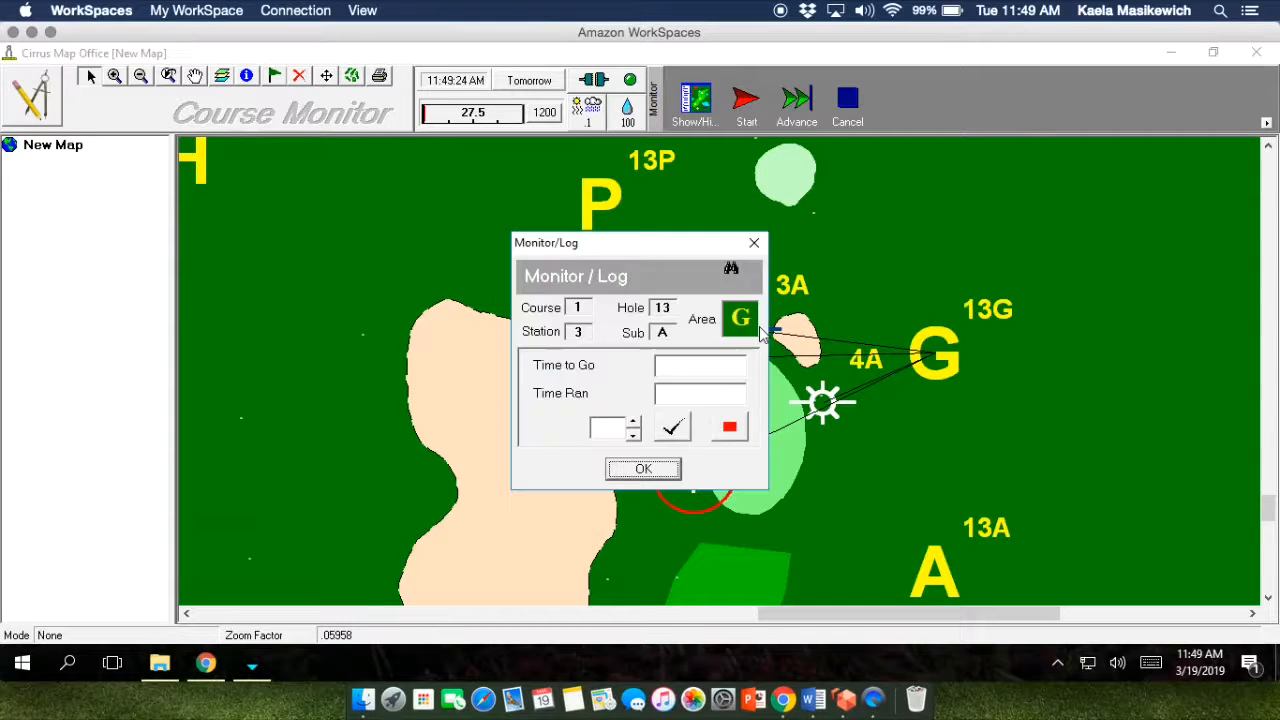
{"action": "left_click", "coordinate": [677, 467]}
{"action": "double_click", "coordinate": [688, 468]}
{"action": "left_click", "coordinate": [730, 430]}
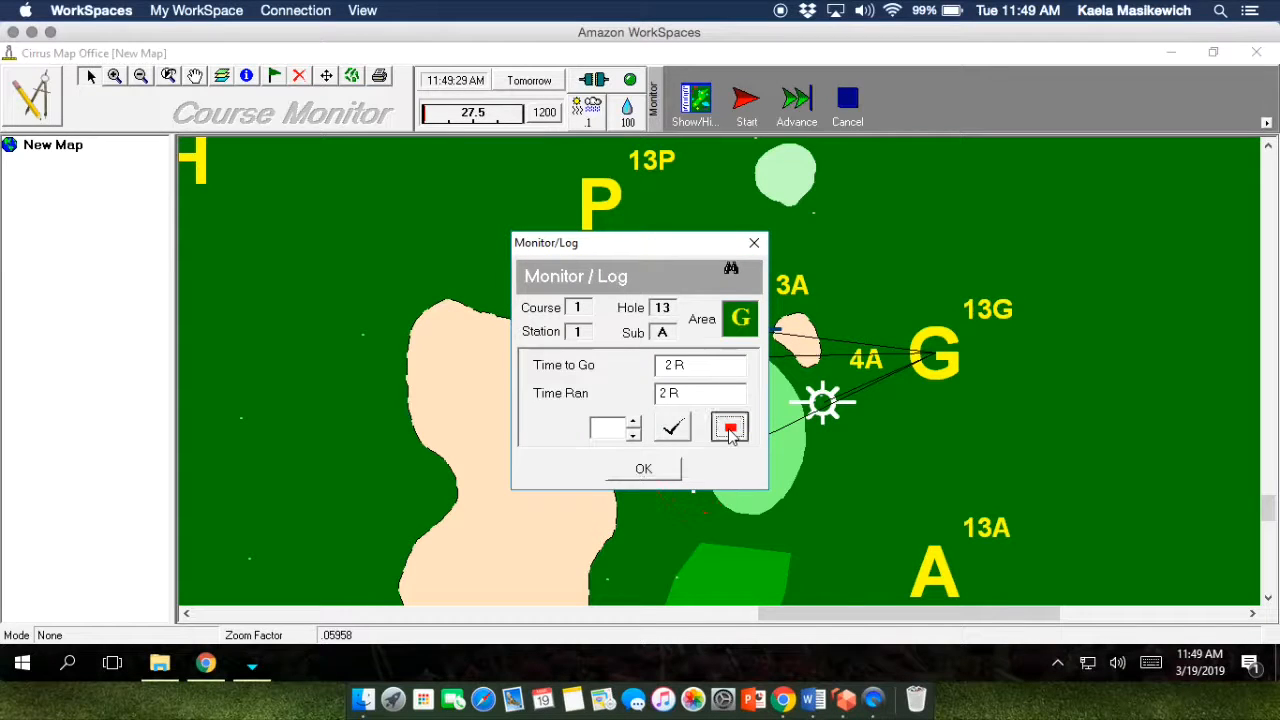
{"action": "left_click", "coordinate": [645, 469]}
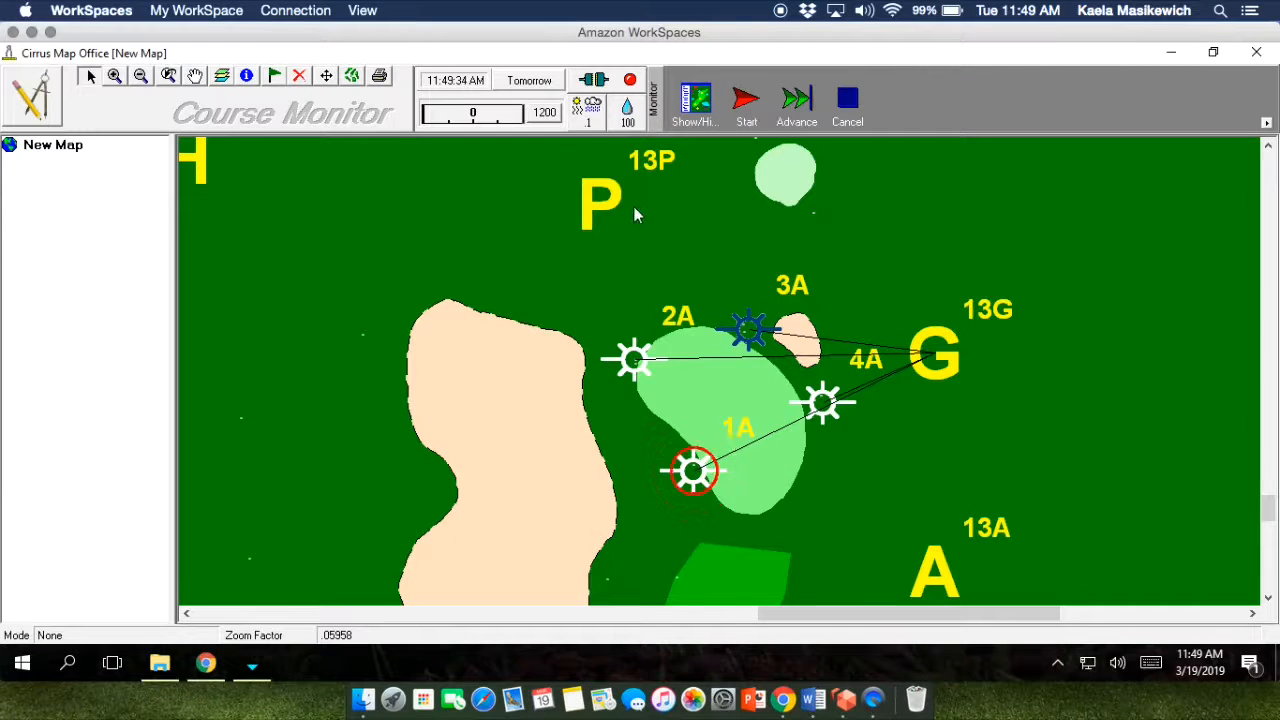
Step: Switch to Data Builder and place area 13P's existing stations 1A and 2A around the green, then try to place a third
{"action": "left_click", "coordinate": [30, 95]}
{"action": "left_click", "coordinate": [28, 390]}
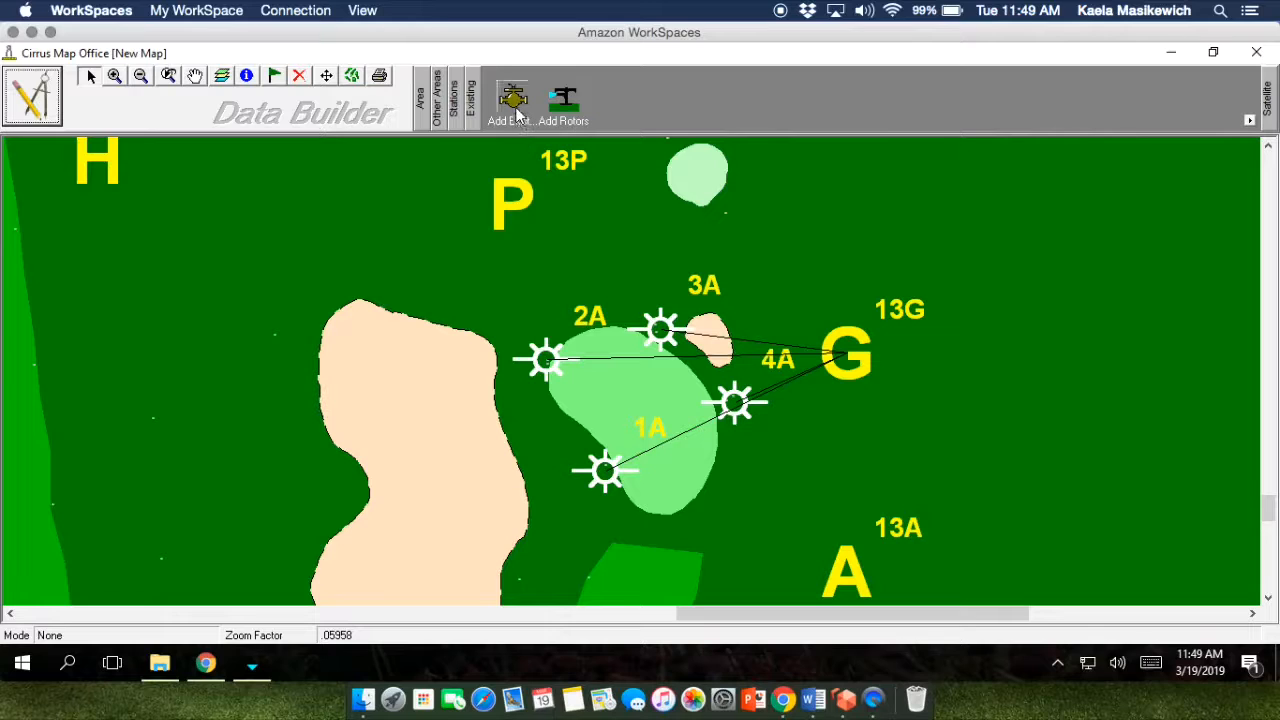
{"action": "left_click", "coordinate": [530, 204]}
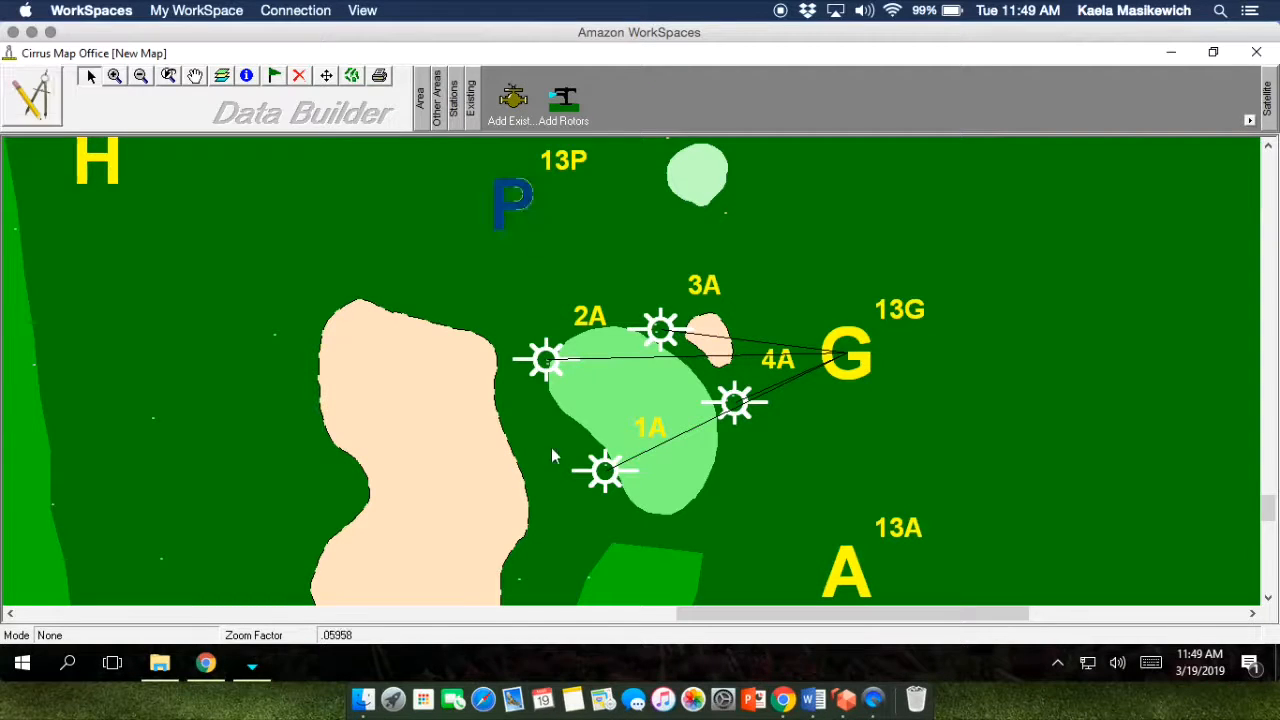
{"action": "left_click", "coordinate": [489, 519]}
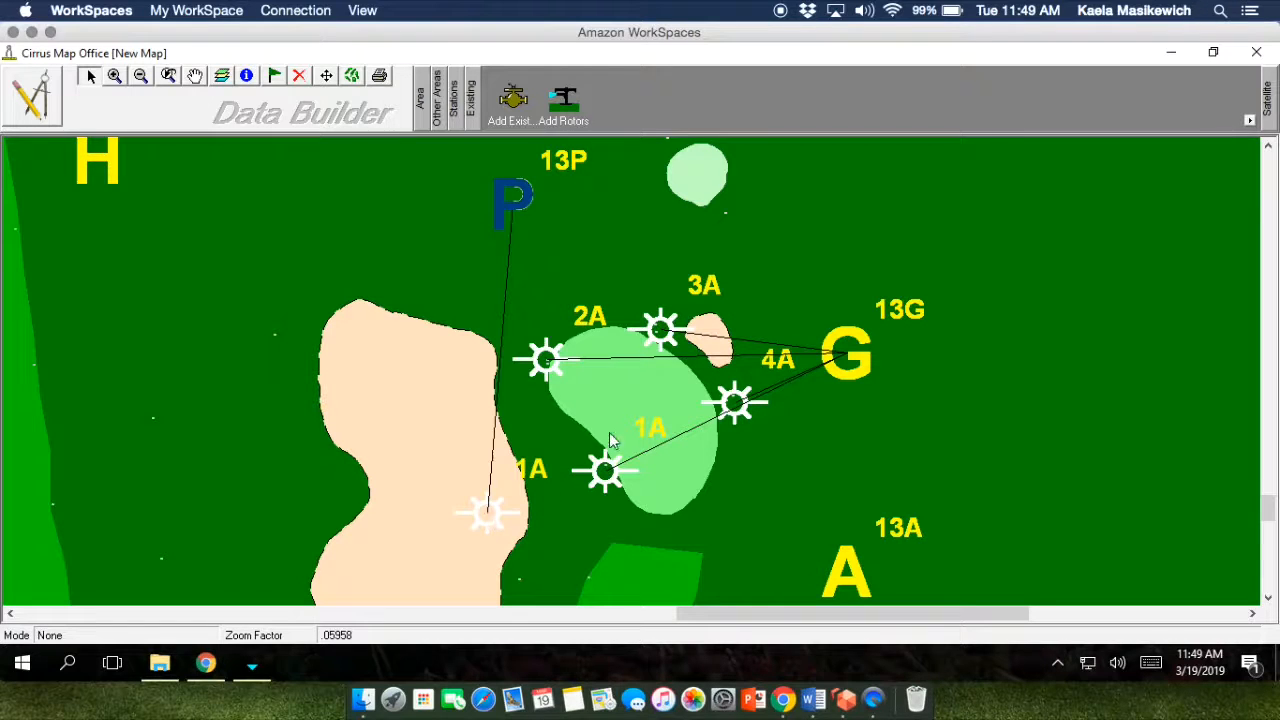
{"action": "left_click", "coordinate": [670, 247]}
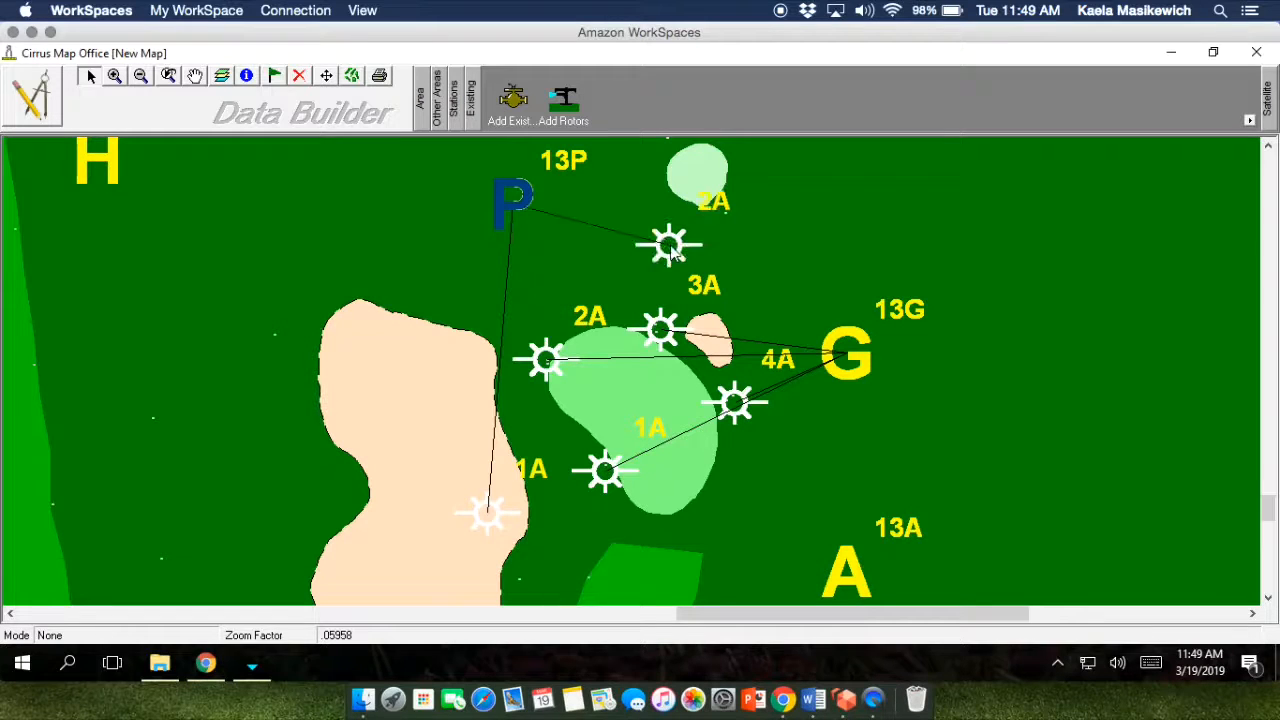
{"action": "left_click", "coordinate": [831, 462]}
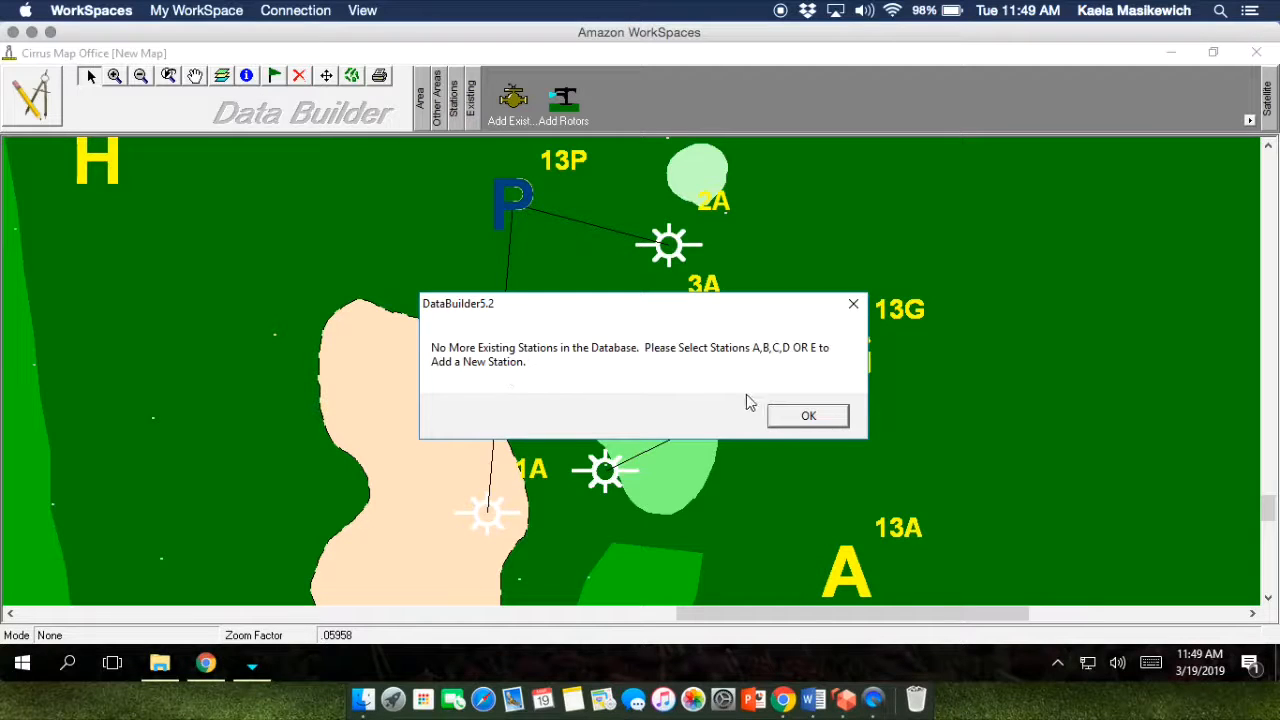
{"action": "left_click", "coordinate": [810, 417]}
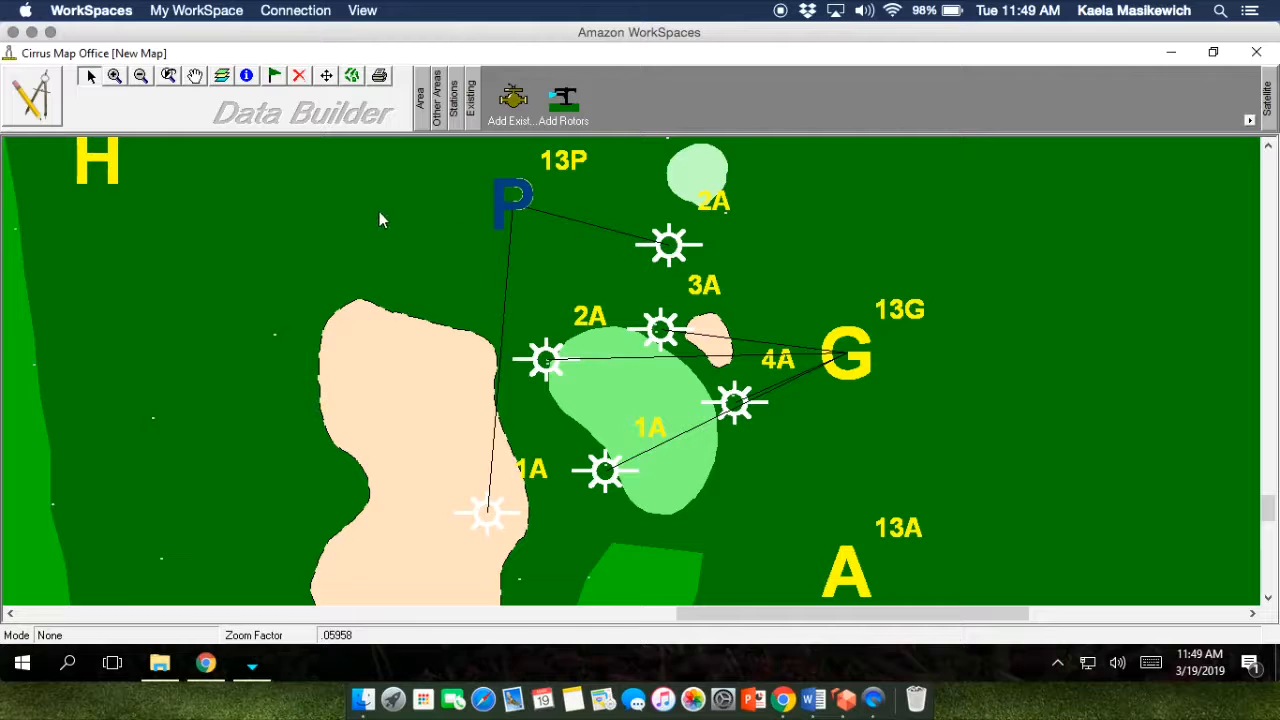
Step: Move 13P's station 1A off the bunker and its station 2A down beside green station 3A, and nudge the 13P symbol upward
{"action": "left_click", "coordinate": [327, 77]}
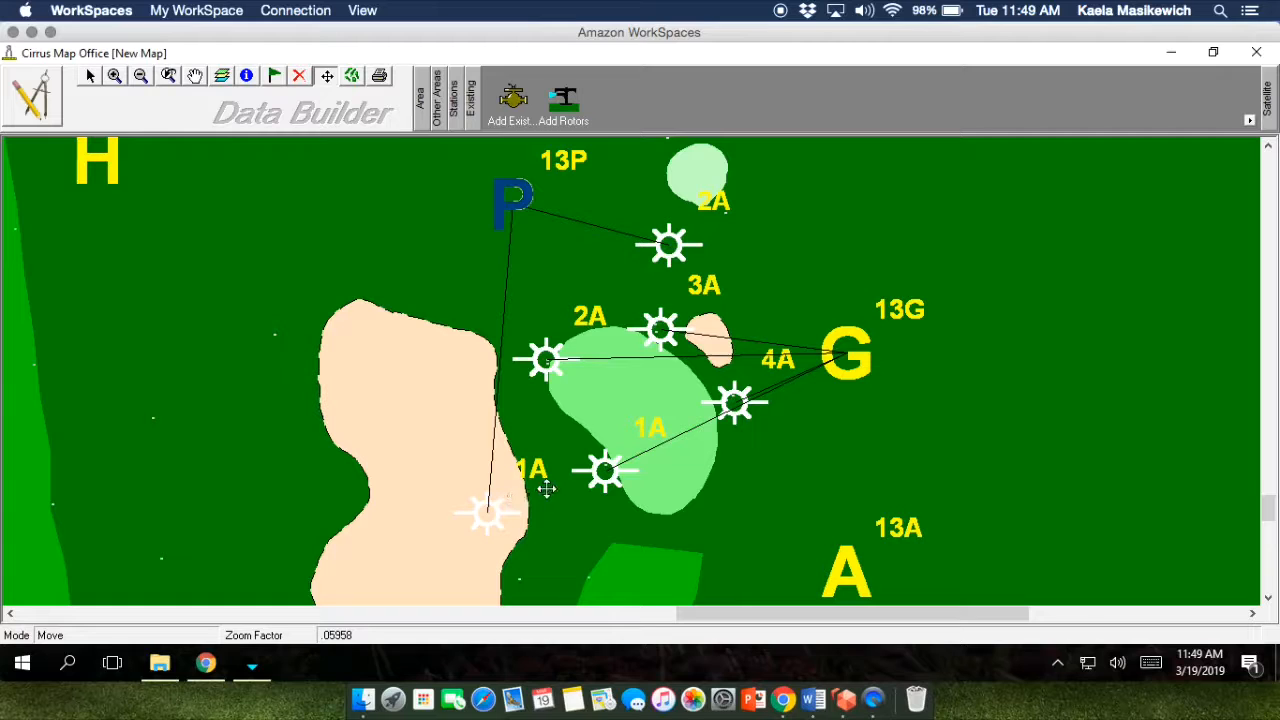
{"action": "left_click_drag", "start_coordinate": [547, 489], "coordinate": [549, 497]}
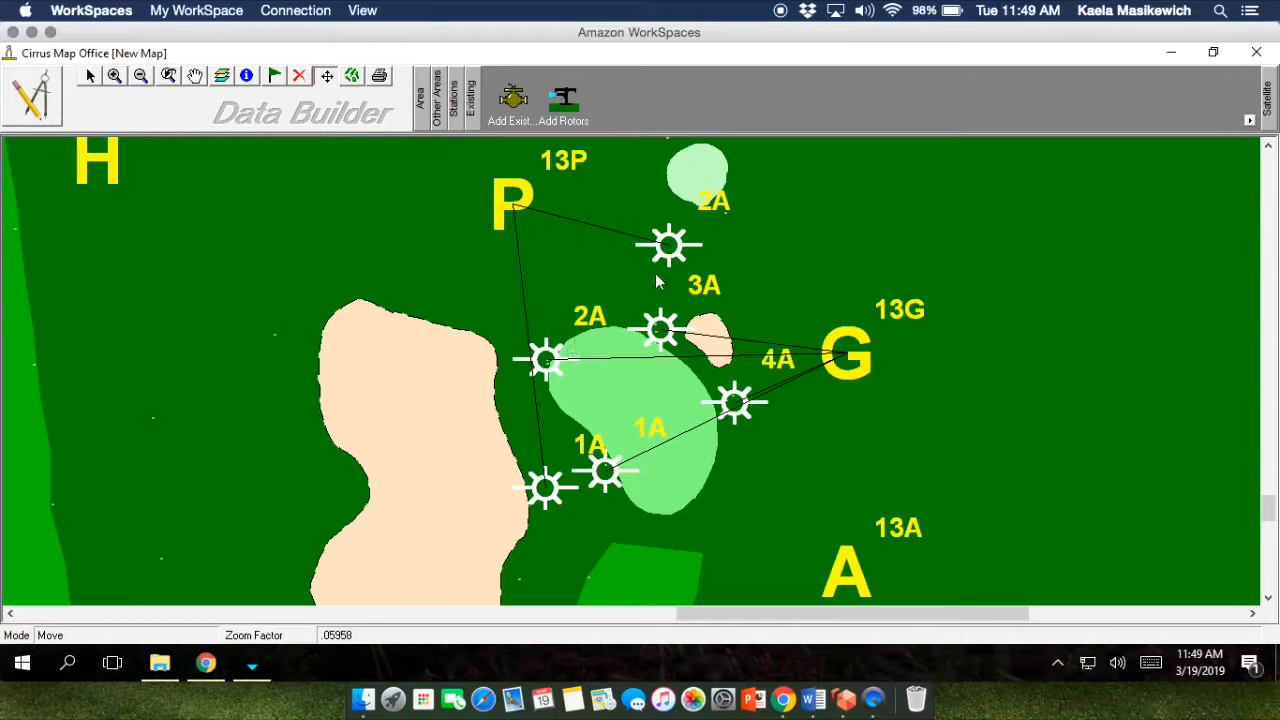
{"action": "left_click_drag", "start_coordinate": [662, 262], "coordinate": [658, 306]}
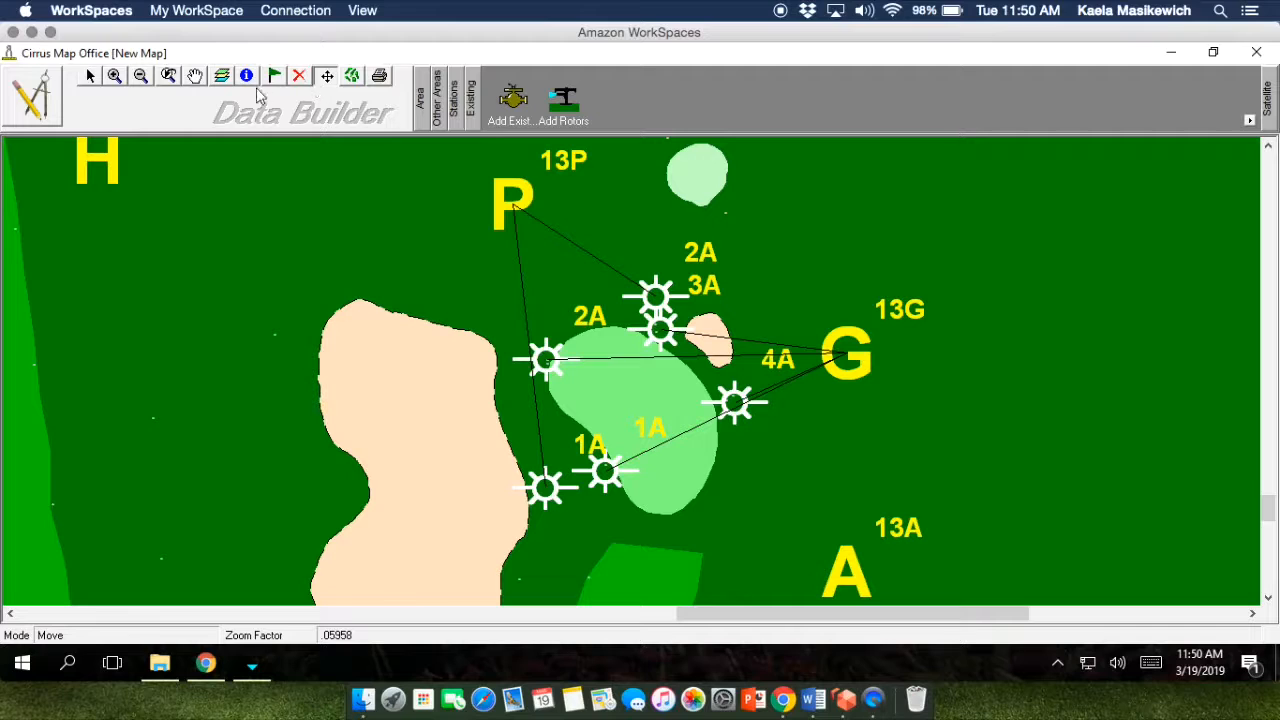
{"action": "left_click_drag", "start_coordinate": [524, 193], "coordinate": [524, 183]}
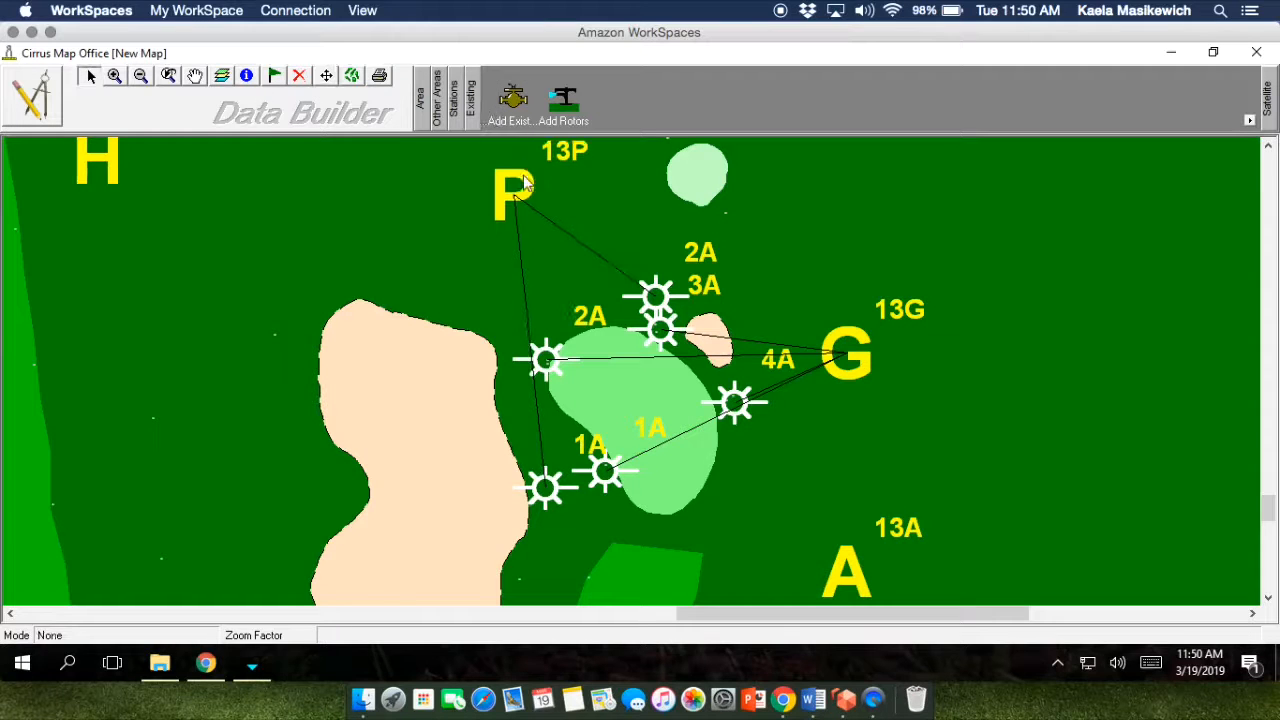
Step: Select area 13P, try placing another existing station beside the green, and instead add a new A station above the 13G symbol
{"action": "left_click", "coordinate": [526, 184]}
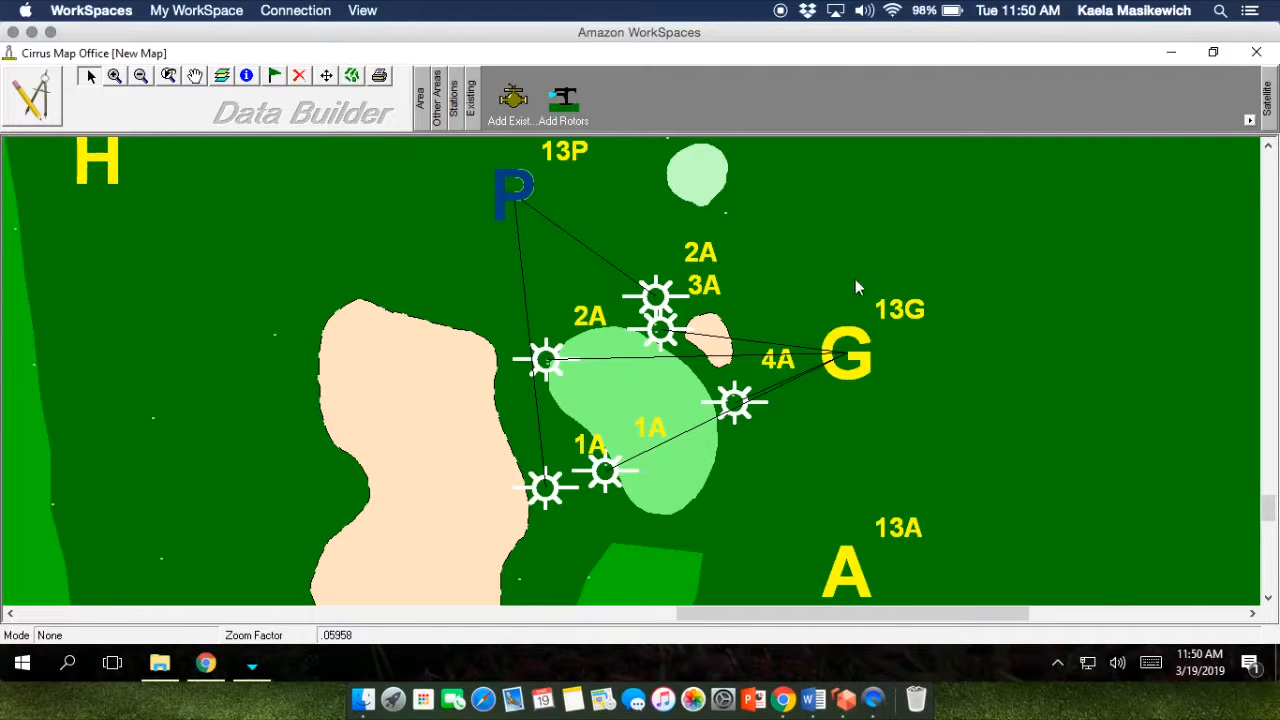
{"action": "left_click", "coordinate": [847, 428]}
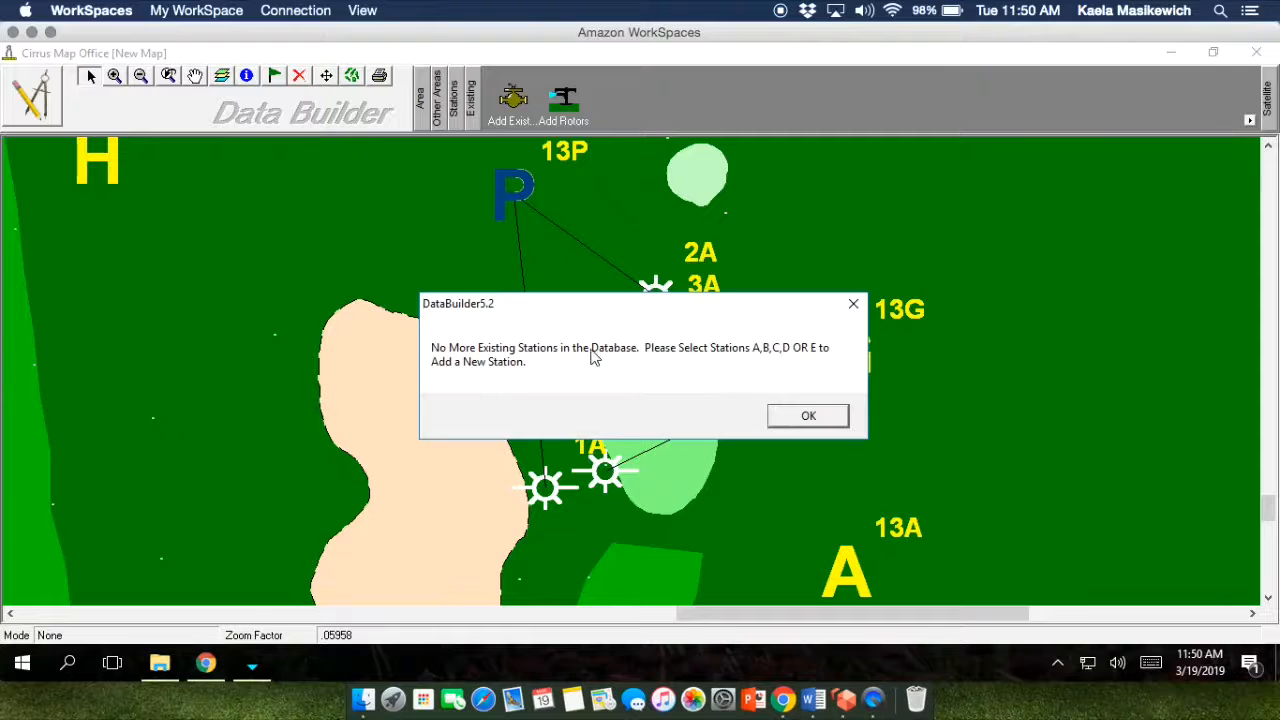
{"action": "left_click", "coordinate": [810, 416]}
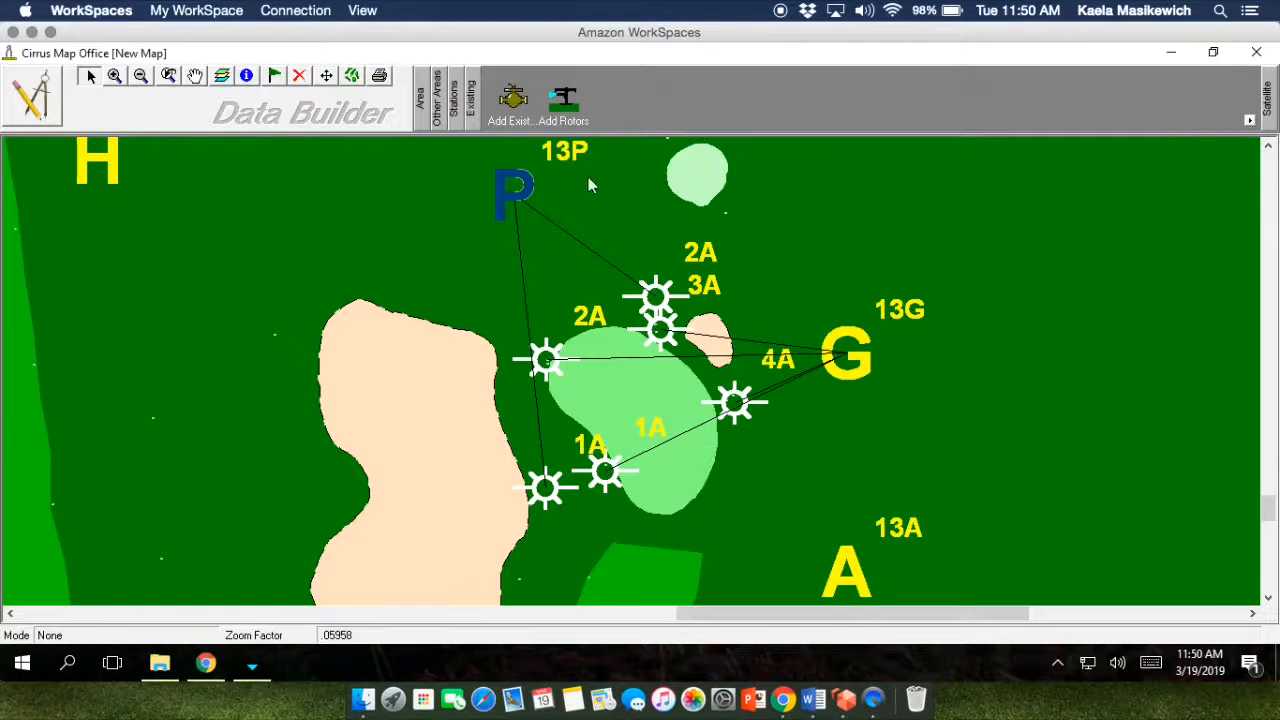
{"action": "left_click", "coordinate": [457, 97]}
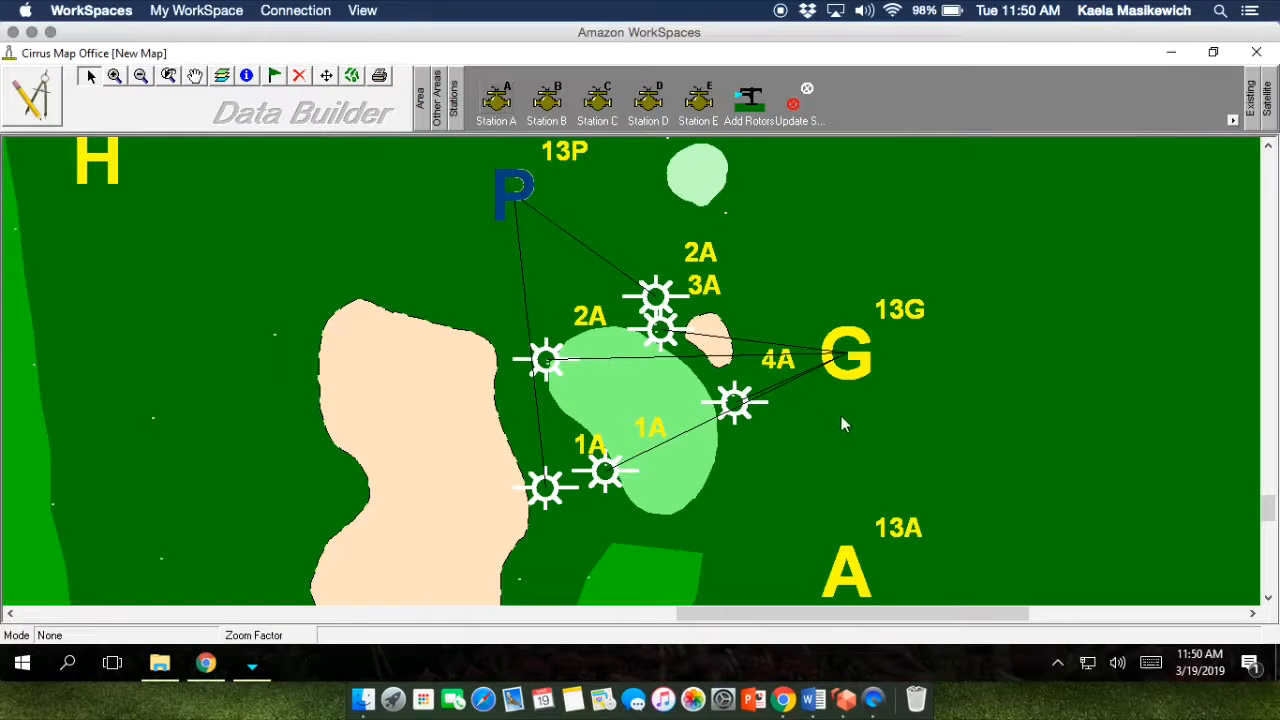
{"action": "left_click", "coordinate": [836, 216]}
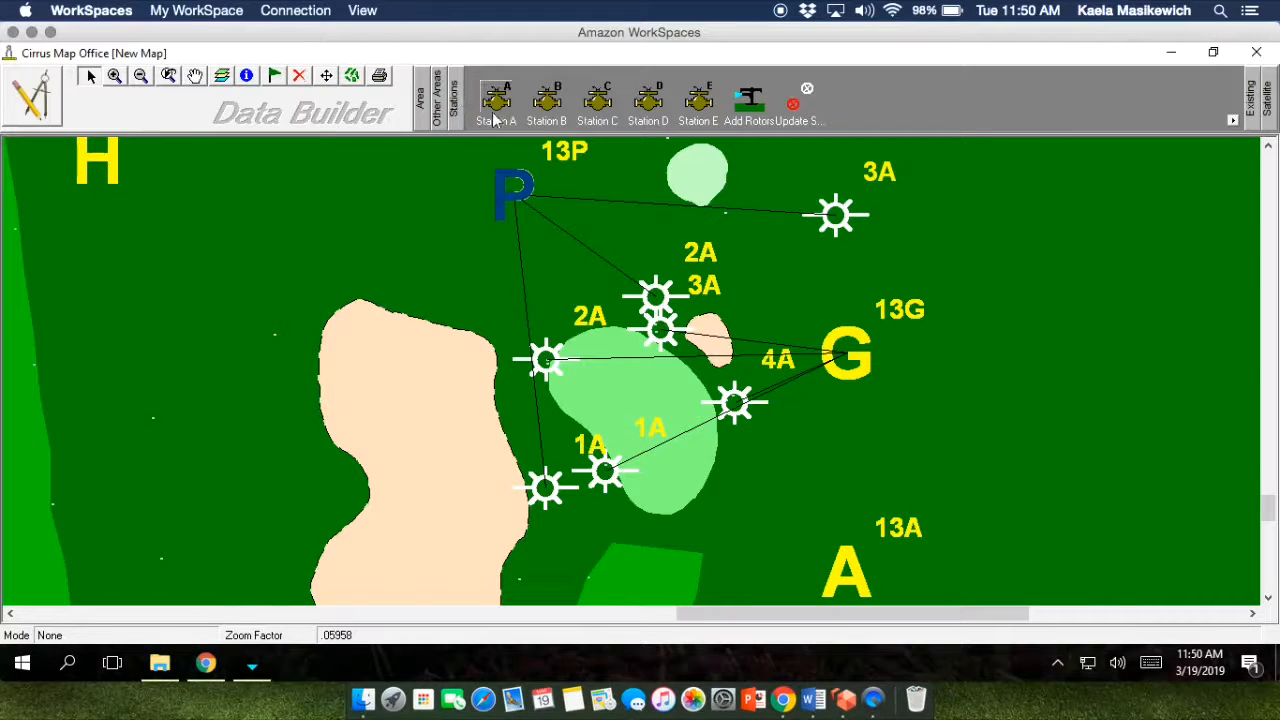
Step: Try to add another A station to area 13P on top of its station 3A symbol
{"action": "left_click", "coordinate": [844, 236]}
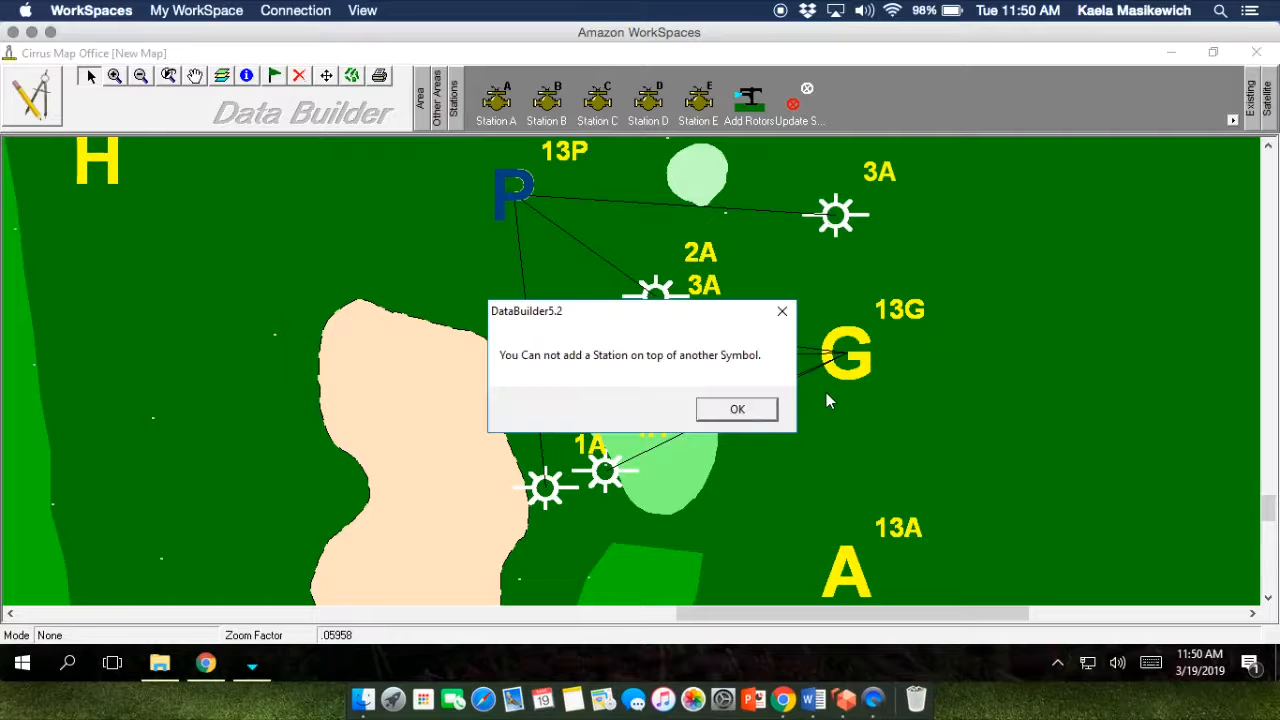
{"action": "left_click", "coordinate": [740, 409]}
{"action": "left_click", "coordinate": [838, 232]}
{"action": "left_click", "coordinate": [738, 409]}
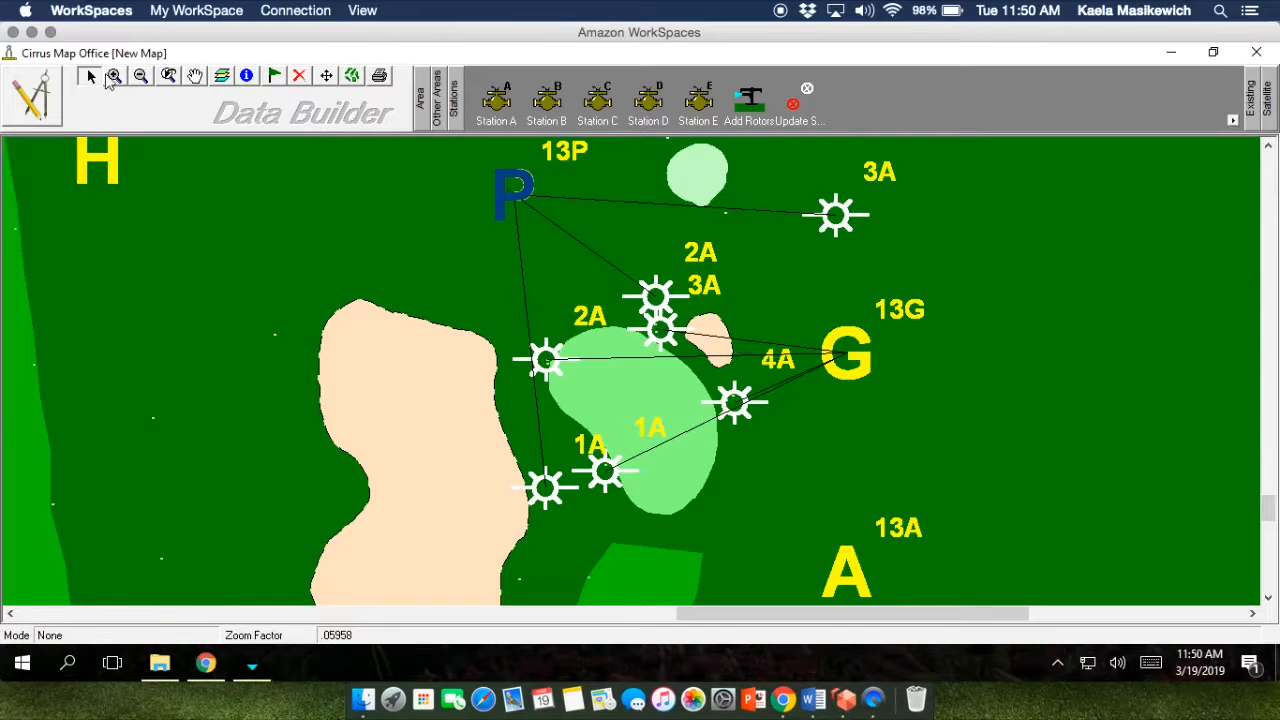
Step: Move area 13P's station 3A down beside the green, just outside green station 4A
{"action": "left_click", "coordinate": [195, 76]}
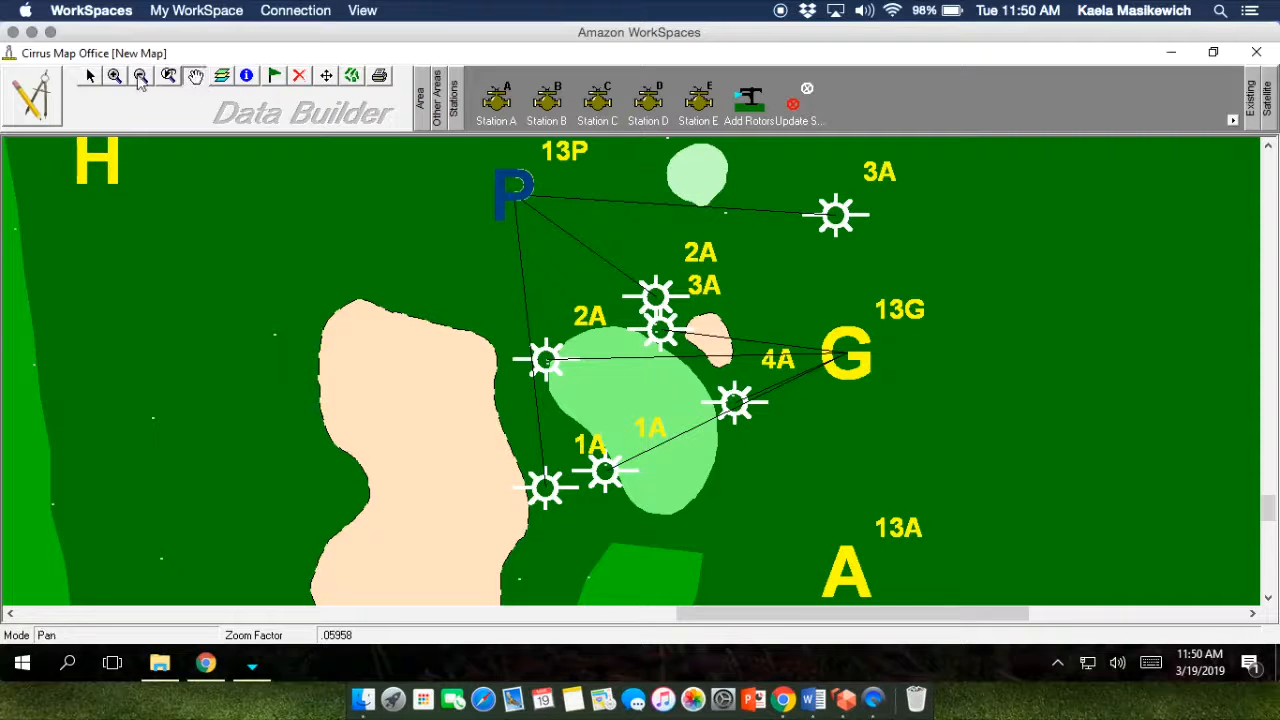
{"action": "left_click", "coordinate": [91, 78]}
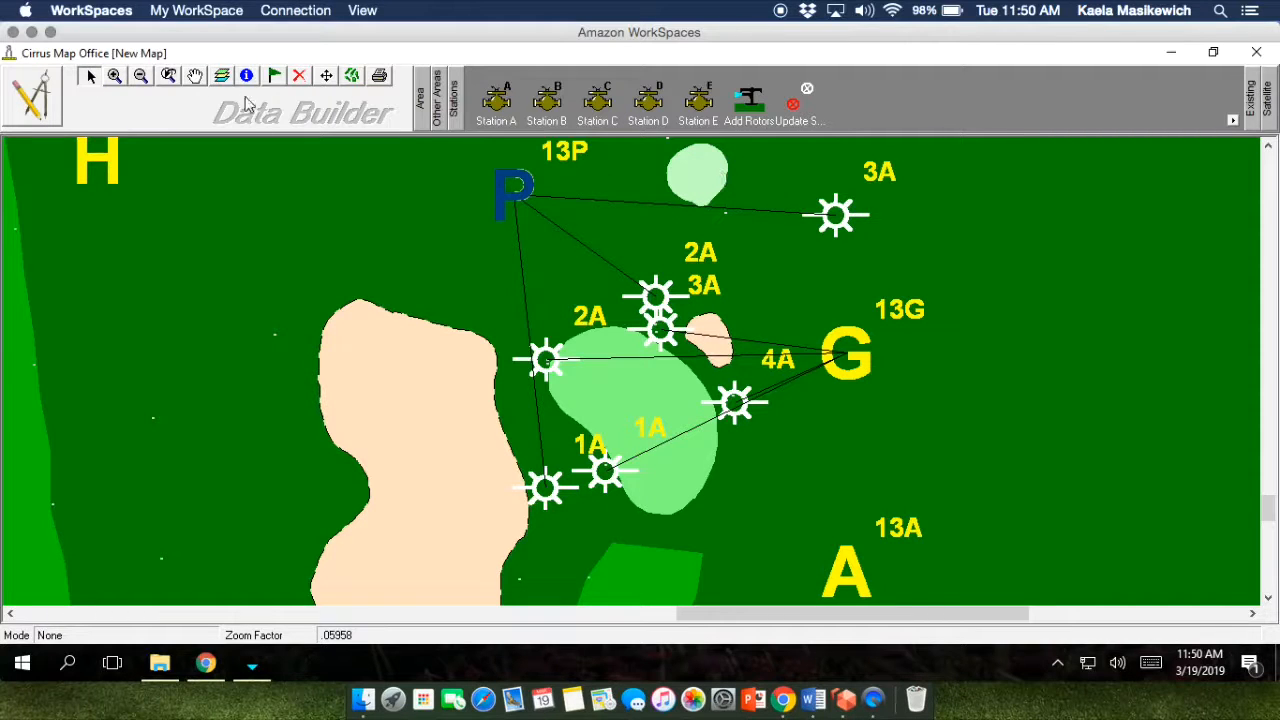
{"action": "left_click", "coordinate": [326, 76]}
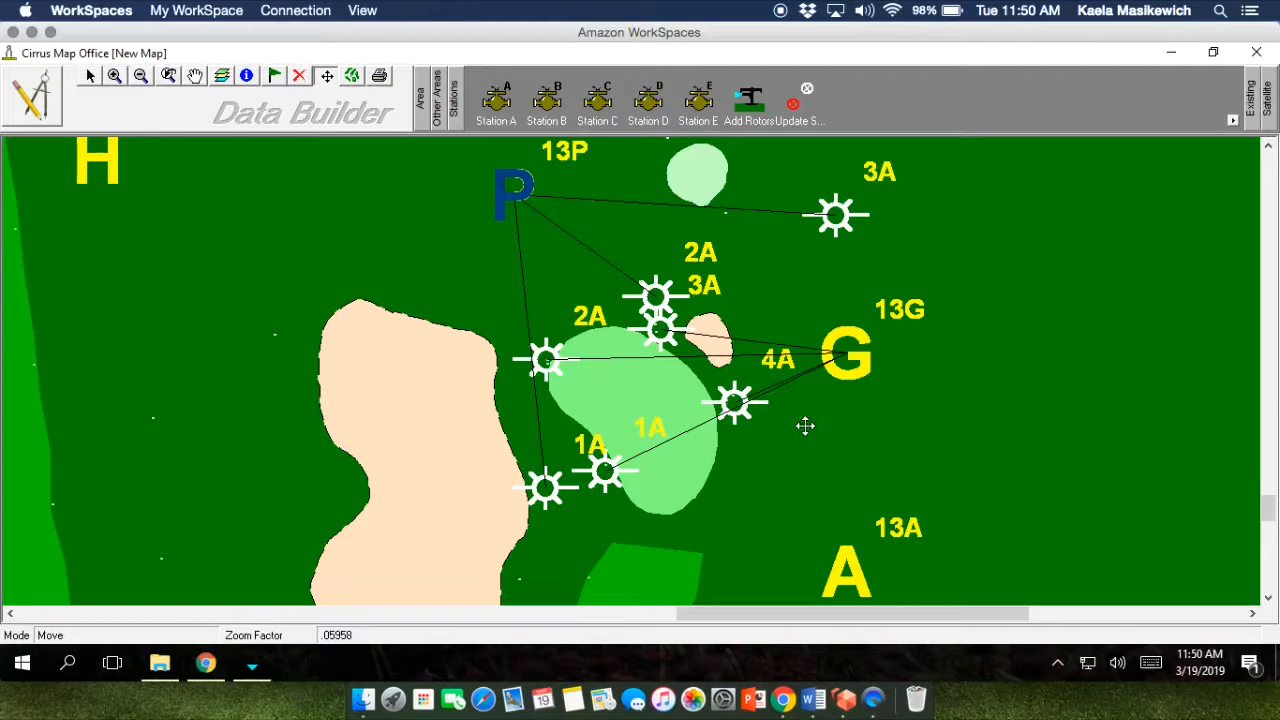
{"action": "left_click_drag", "start_coordinate": [805, 426], "coordinate": [806, 432]}
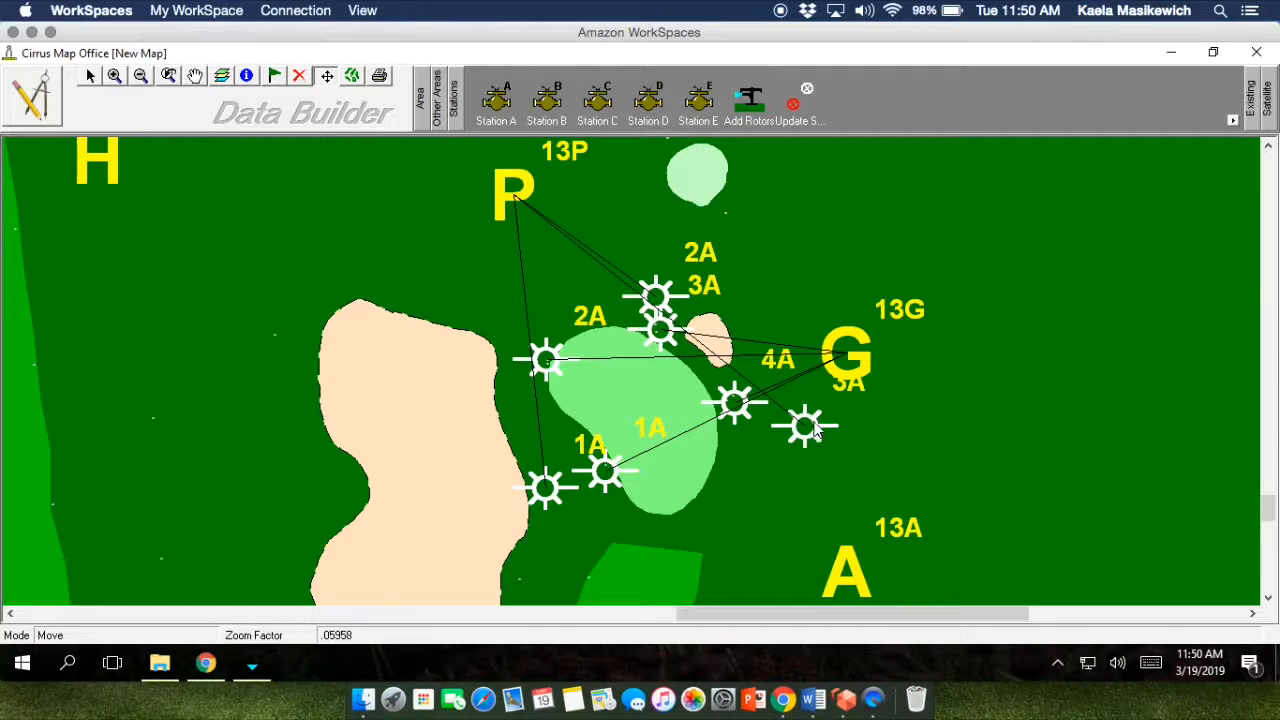
Step: Leave the map for the Front Office and bring up the Station Detail table for hole 13
{"action": "left_click", "coordinate": [30, 98]}
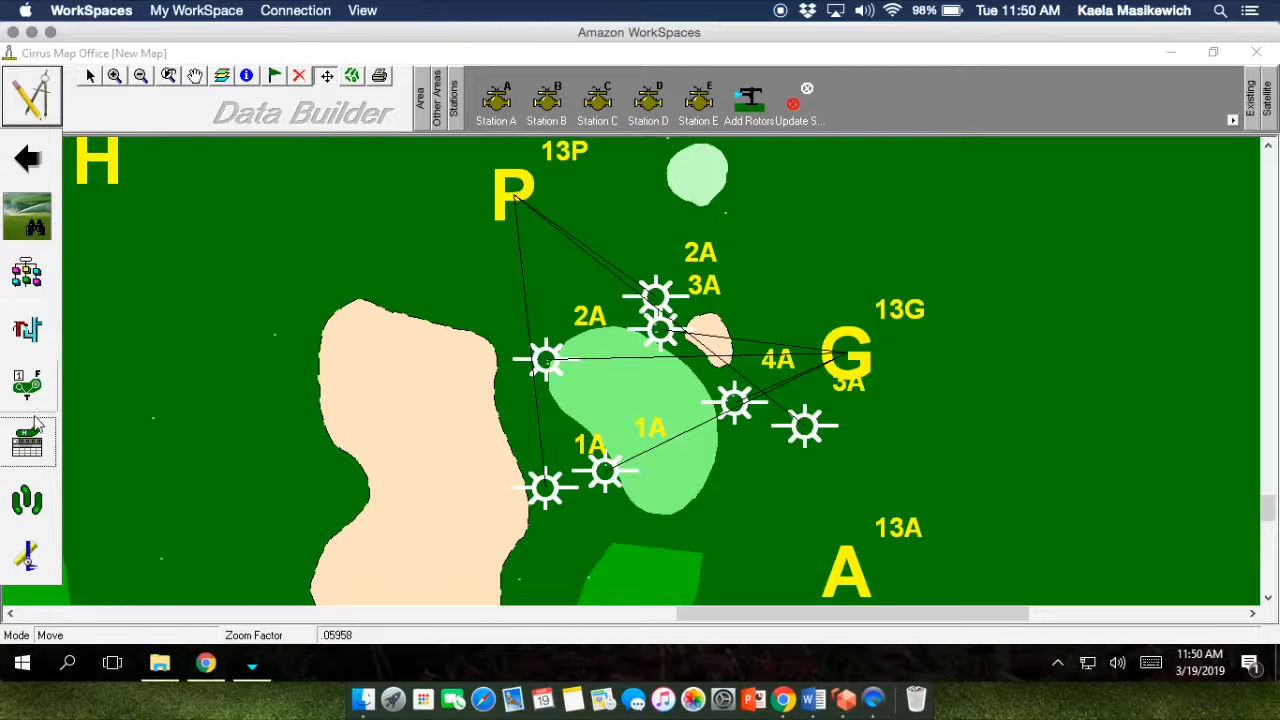
{"action": "left_click", "coordinate": [40, 175]}
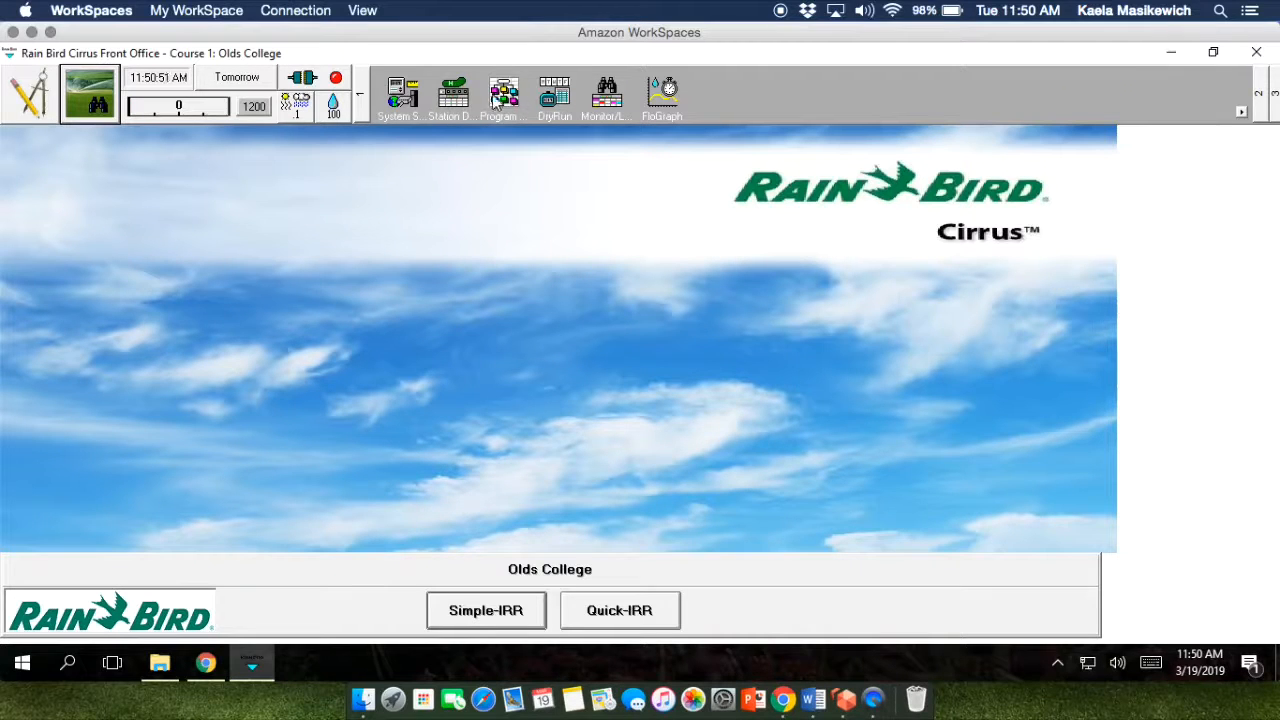
{"action": "left_click", "coordinate": [453, 95]}
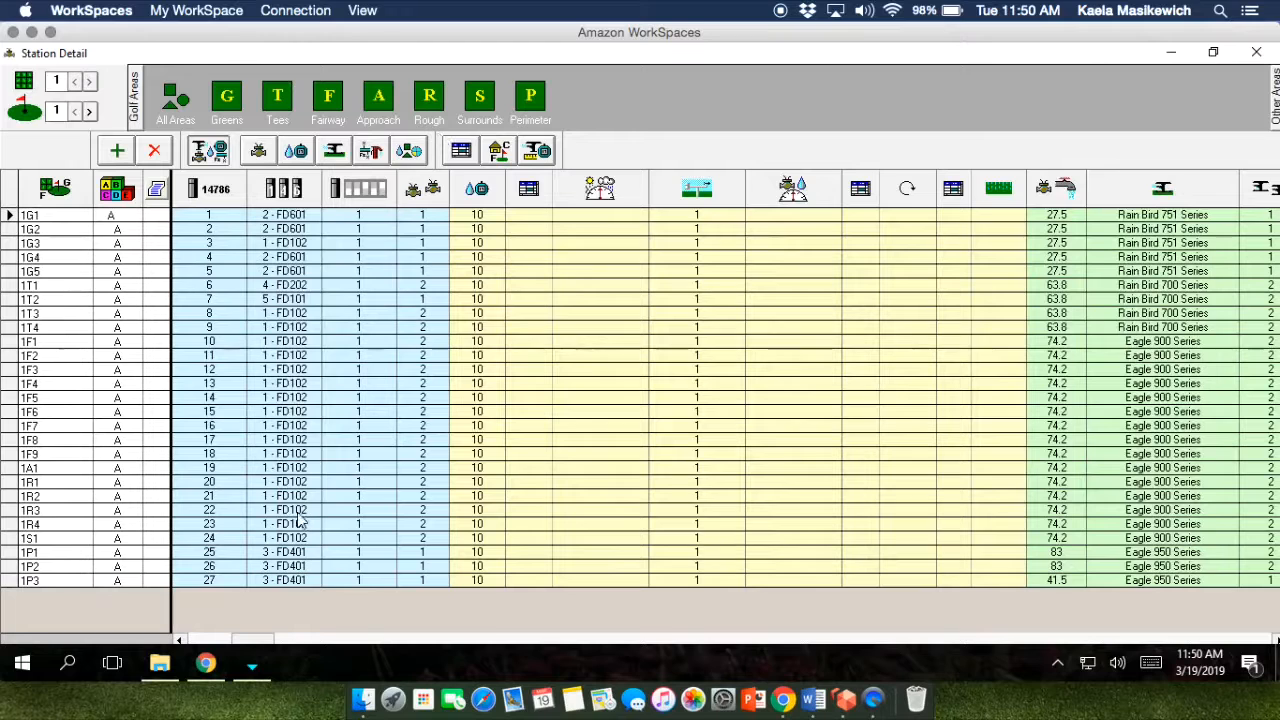
{"action": "left_click", "coordinate": [90, 113]}
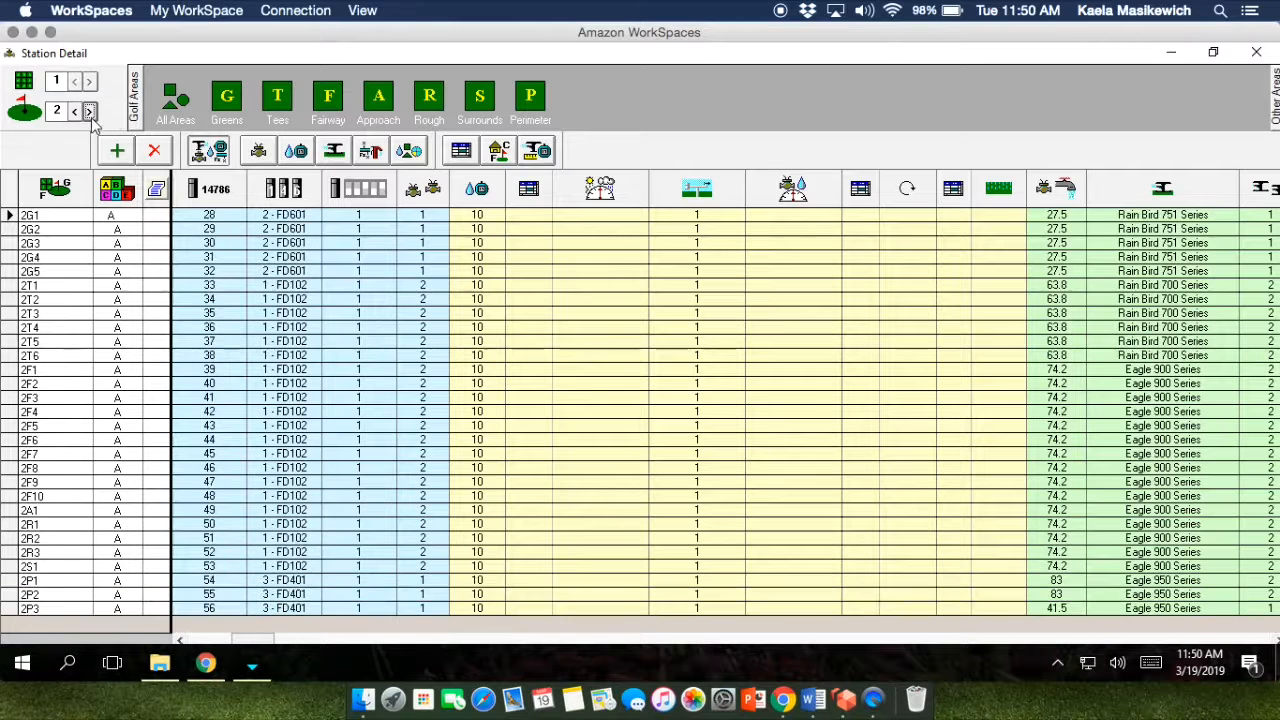
{"action": "left_click", "coordinate": [90, 113]}
{"action": "left_click", "coordinate": [90, 113]}
{"action": "left_click", "coordinate": [90, 113]}
{"action": "left_click", "coordinate": [90, 113]}
{"action": "left_click", "coordinate": [90, 113]}
{"action": "left_click", "coordinate": [90, 113]}
{"action": "left_click", "coordinate": [90, 113]}
{"action": "left_click", "coordinate": [90, 113]}
{"action": "left_click", "coordinate": [90, 113]}
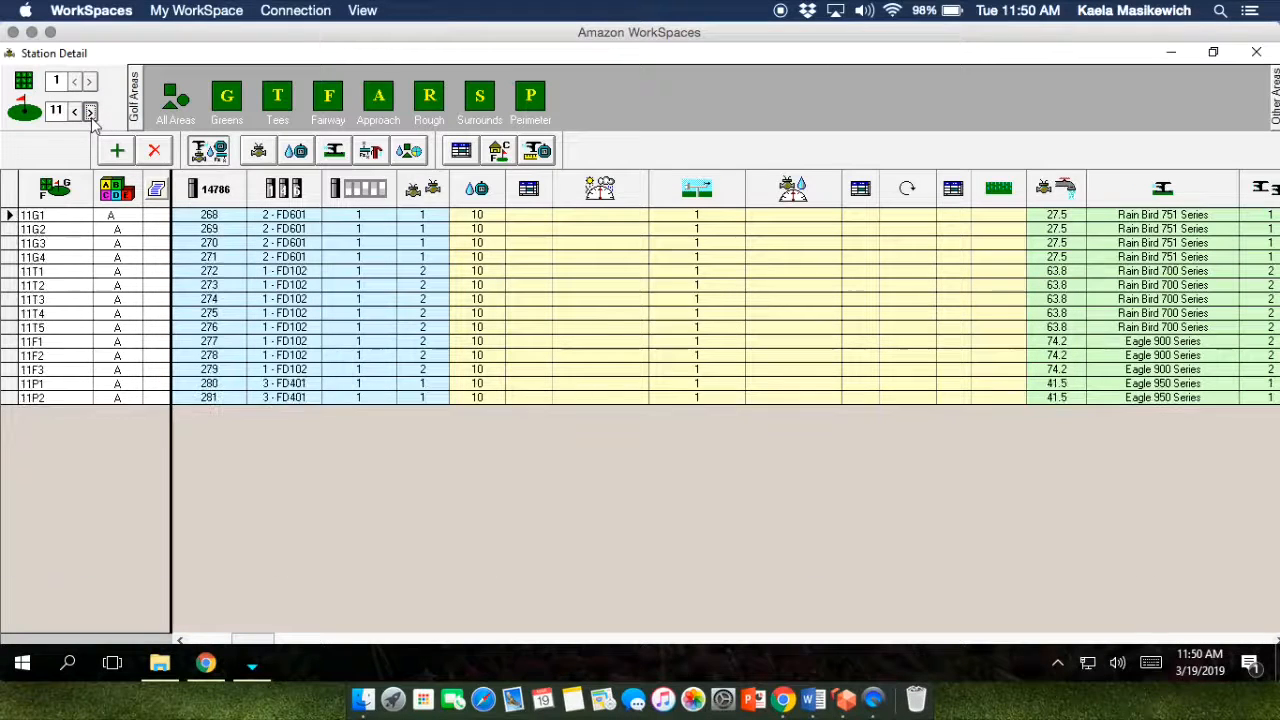
{"action": "left_click", "coordinate": [90, 113]}
{"action": "left_click", "coordinate": [90, 113]}
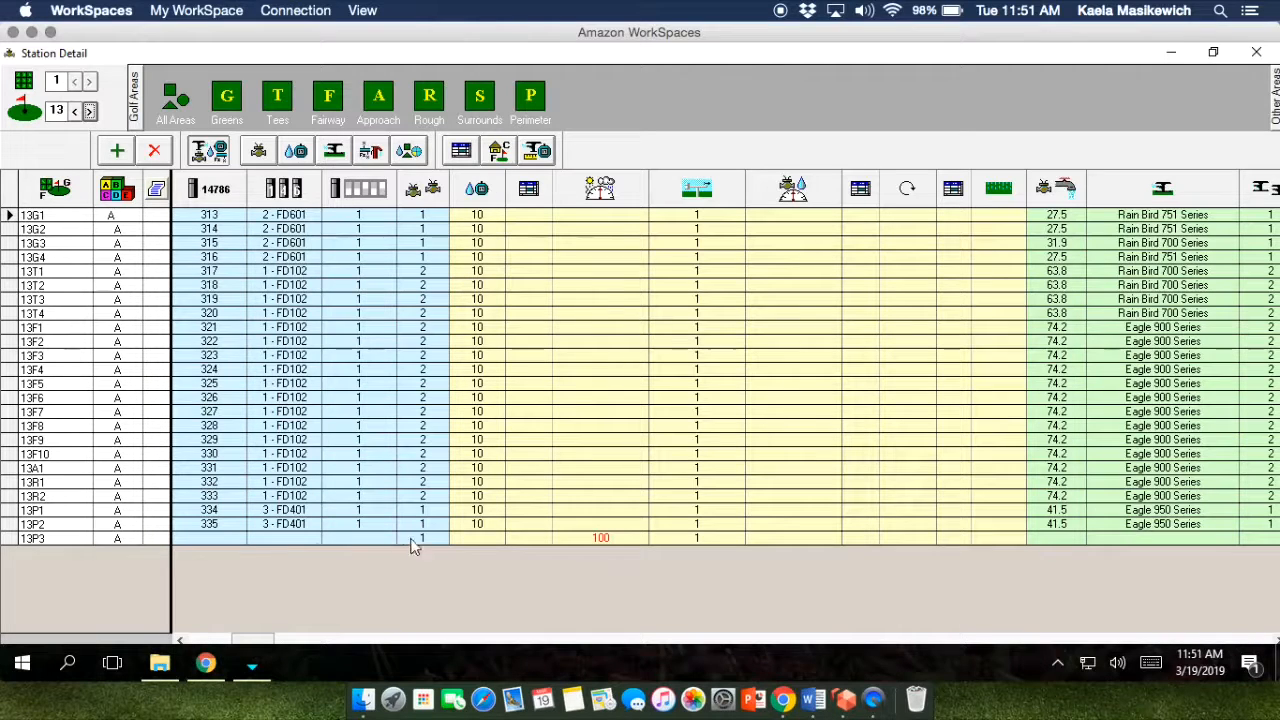
Step: Give station 13P3 the 1 - FD102 decoder, address 767 and an Eagle 950 Series rotor, and close Station Detail
{"action": "left_click", "coordinate": [280, 541]}
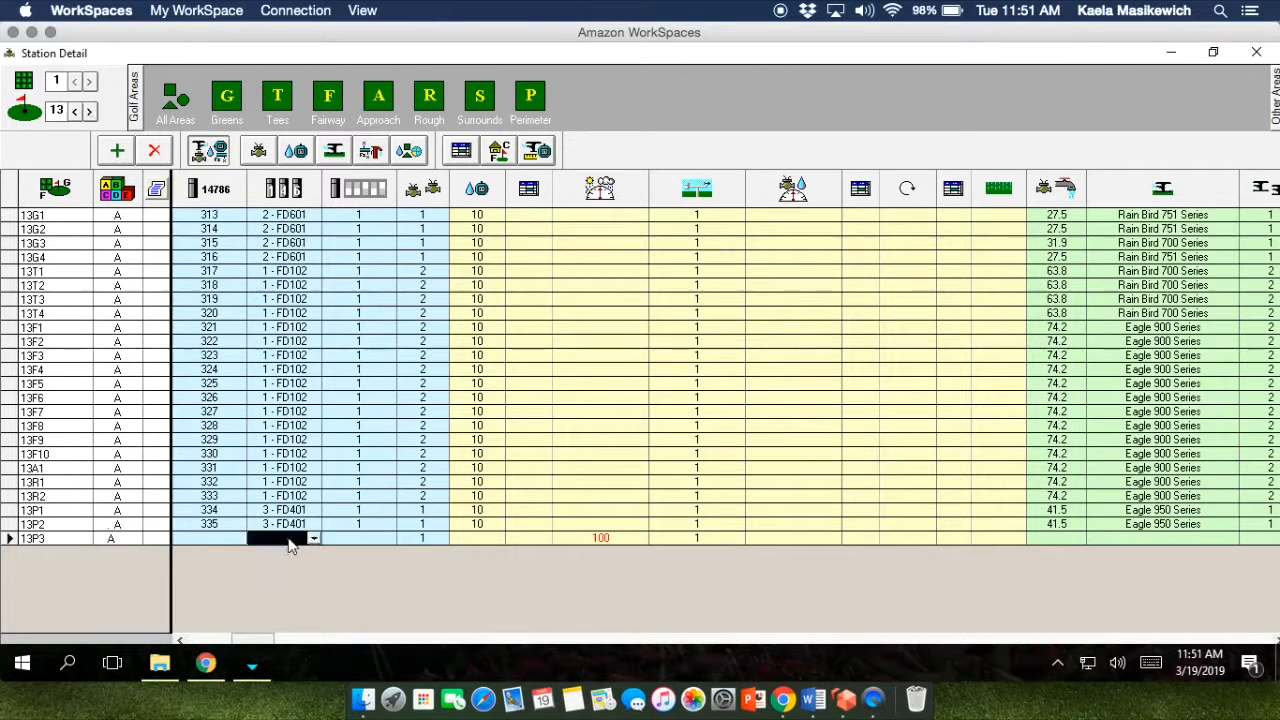
{"action": "left_click", "coordinate": [313, 538]}
{"action": "left_click", "coordinate": [292, 553]}
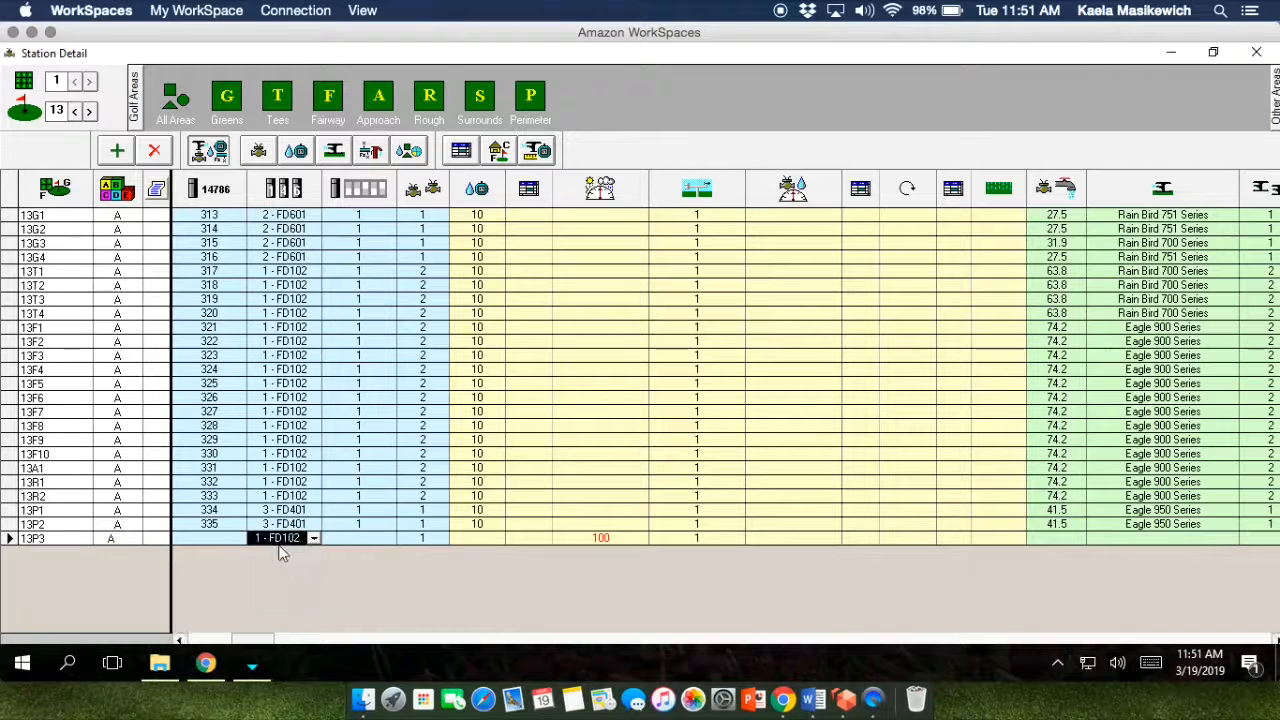
{"action": "left_click", "coordinate": [232, 541]}
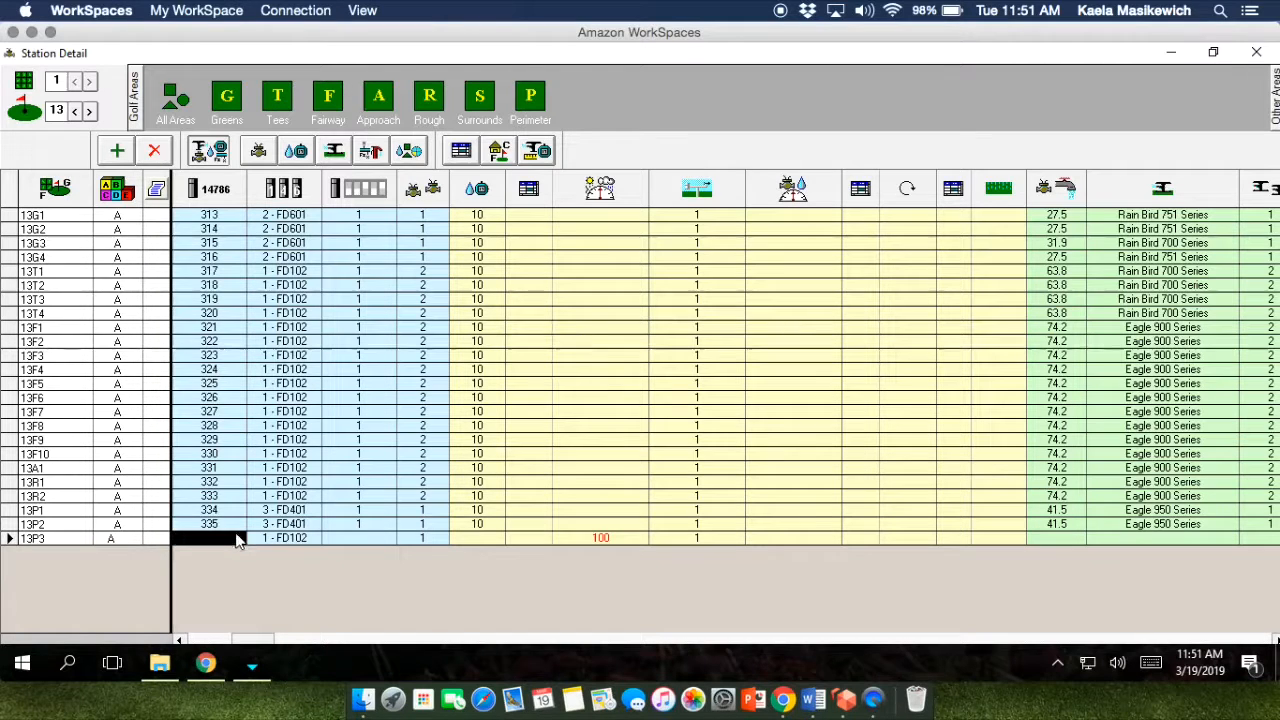
{"action": "type", "text": "767"}
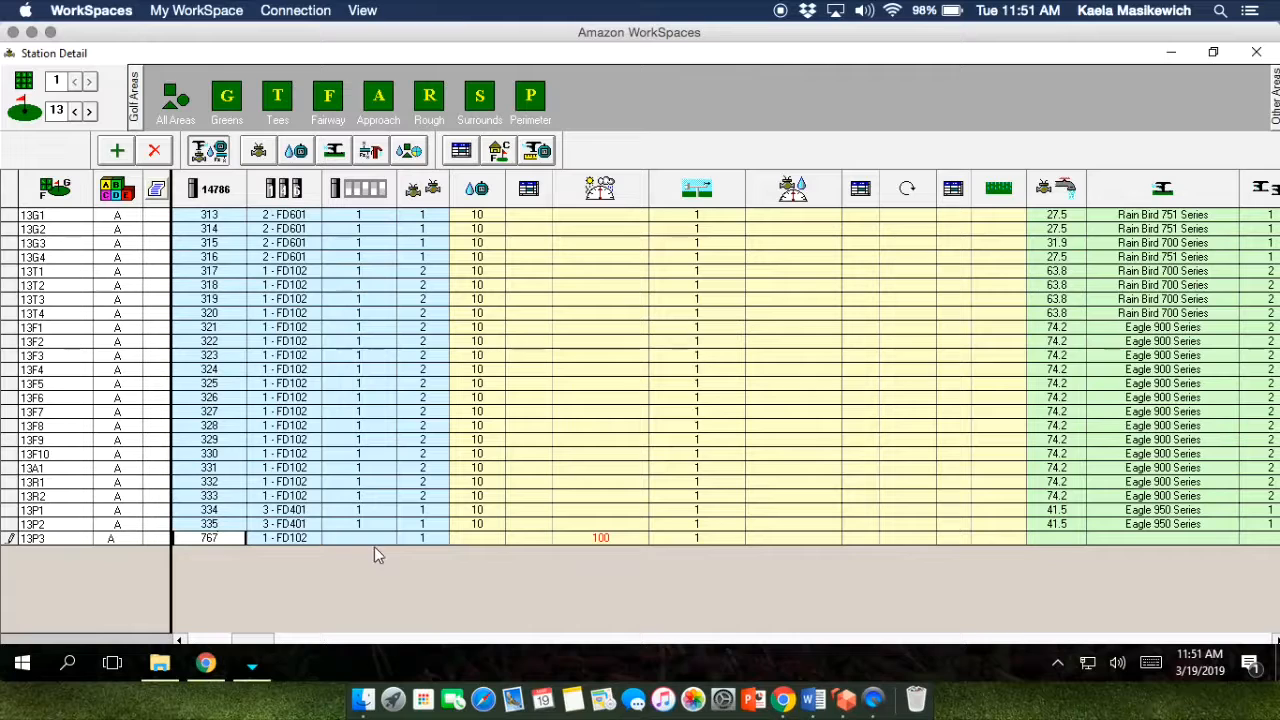
{"action": "left_click", "coordinate": [1164, 539]}
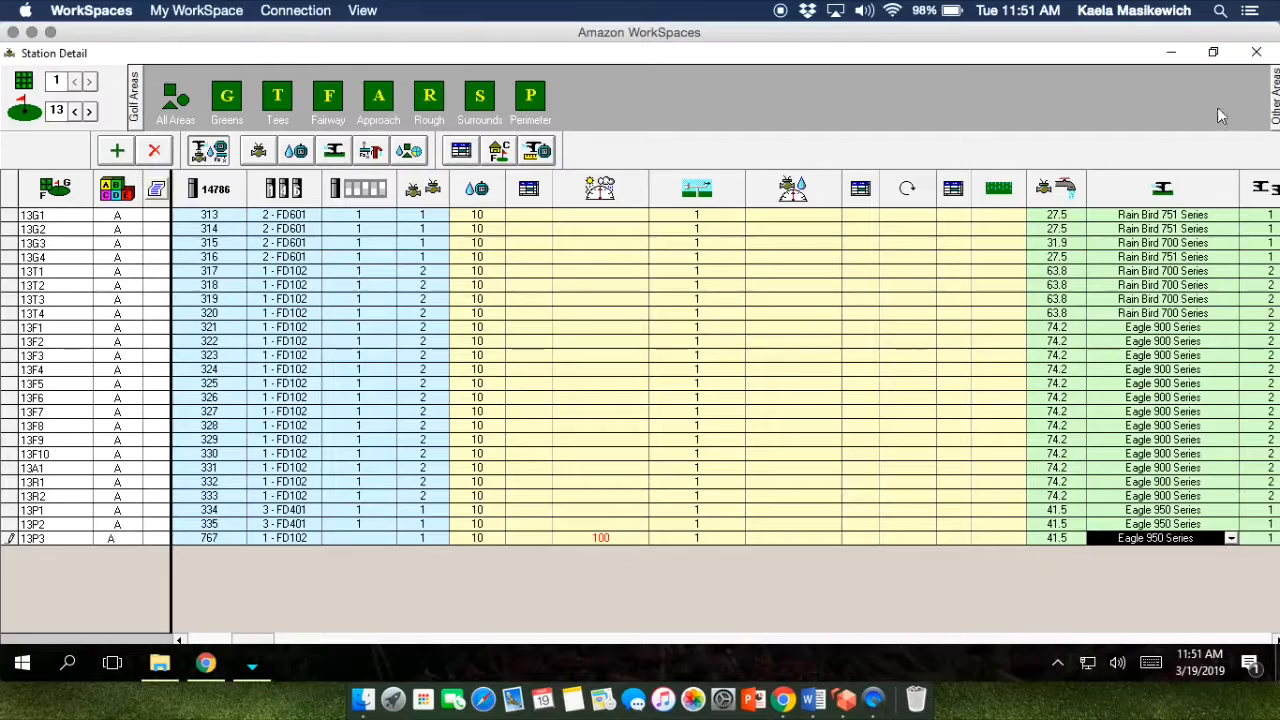
{"action": "left_click", "coordinate": [1257, 53]}
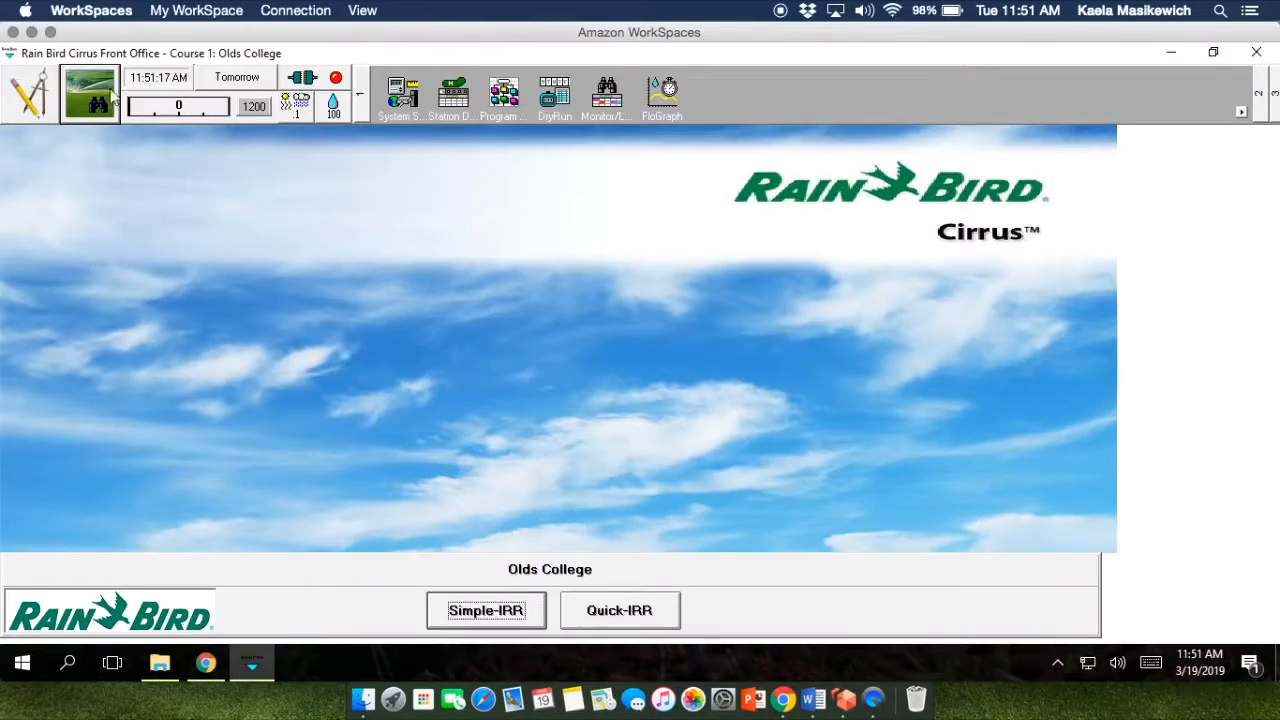